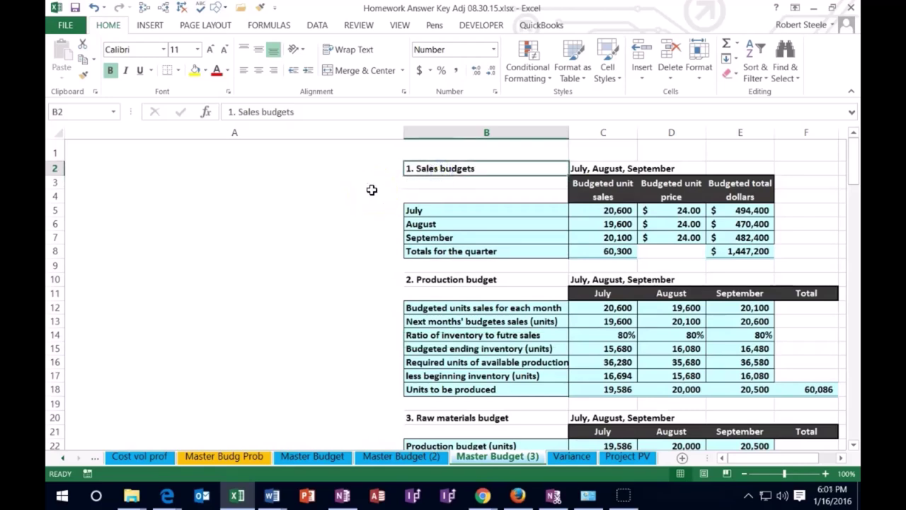
Examine the budget sections from sales through factory overhead, the empty selling expense section and the assumptions listed in column A
{"action": "scroll", "coordinate": [372, 190], "scroll_direction": "down", "scroll_amount": 2}
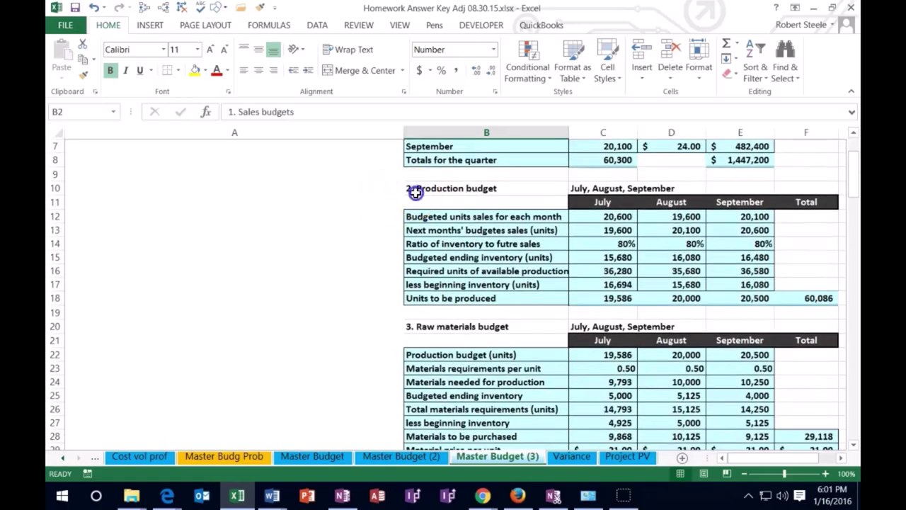
{"action": "left_click", "coordinate": [415, 190]}
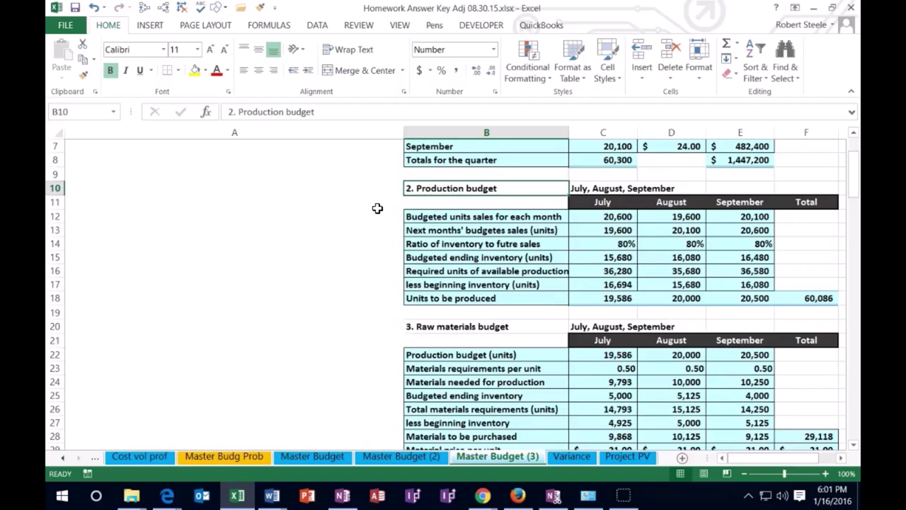
{"action": "scroll", "coordinate": [376, 207], "scroll_direction": "down", "scroll_amount": 1}
{"action": "scroll", "coordinate": [386, 220], "scroll_direction": "down", "scroll_amount": 1}
{"action": "left_click", "coordinate": [421, 240]}
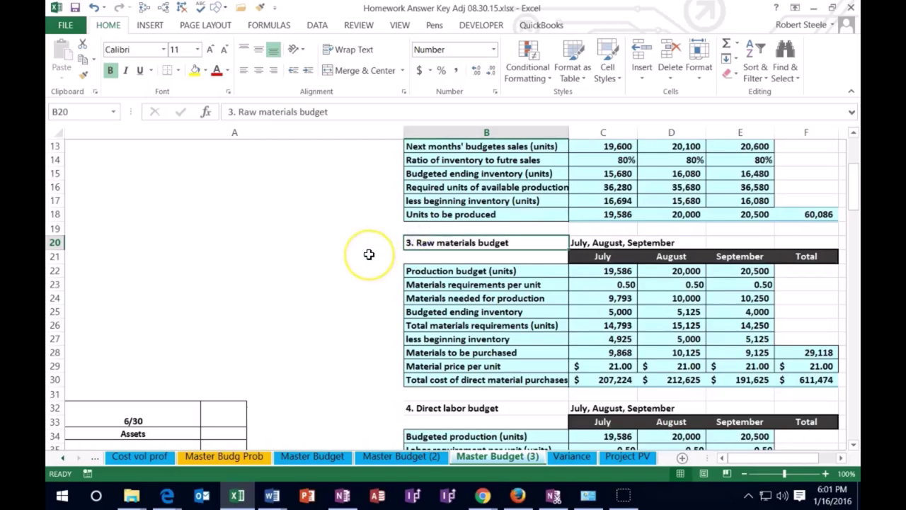
{"action": "scroll", "coordinate": [367, 262], "scroll_direction": "down", "scroll_amount": 3}
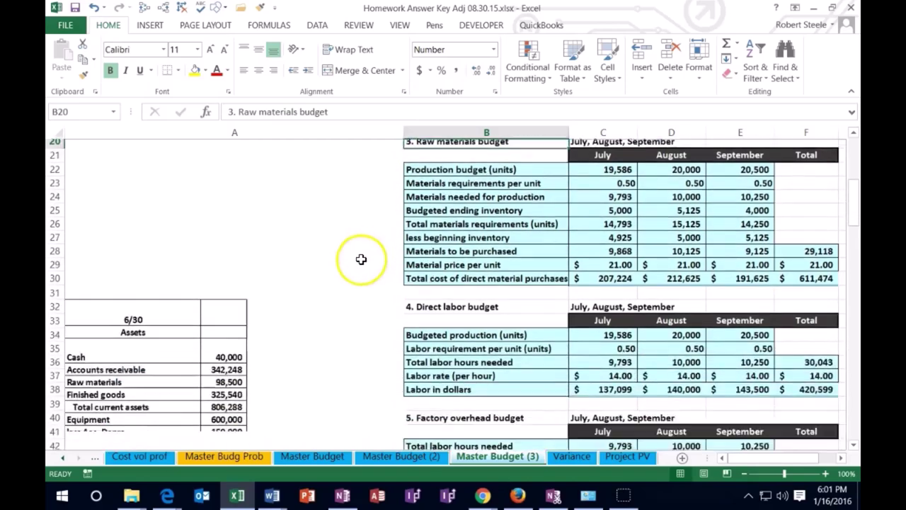
{"action": "left_click", "coordinate": [417, 283]}
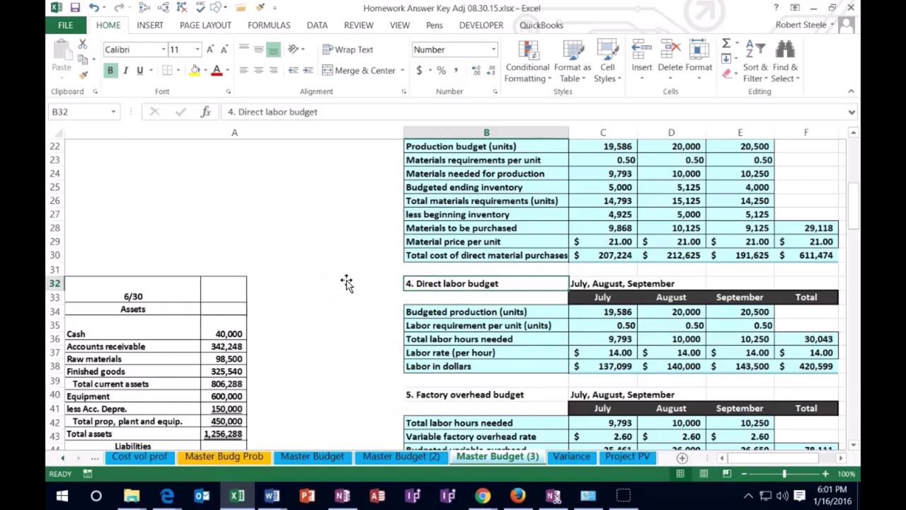
{"action": "scroll", "coordinate": [346, 283], "scroll_direction": "down", "scroll_amount": 3}
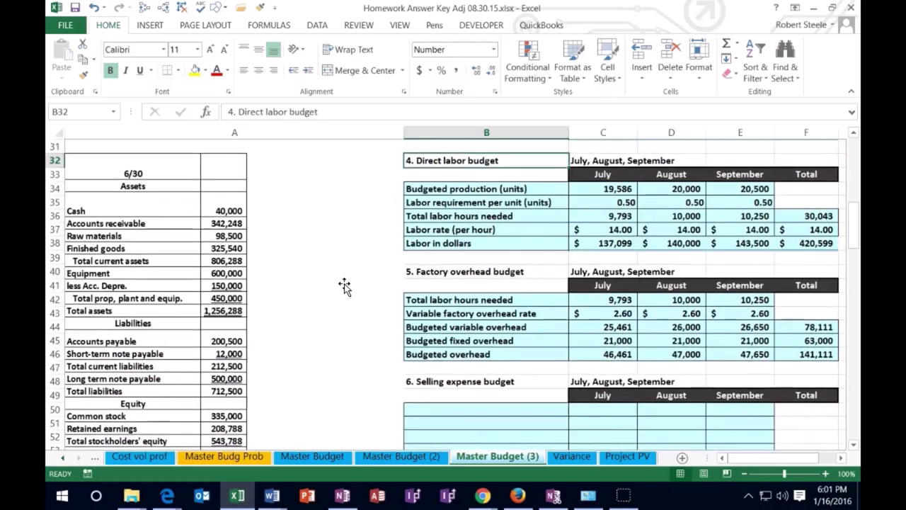
{"action": "left_click", "coordinate": [421, 271]}
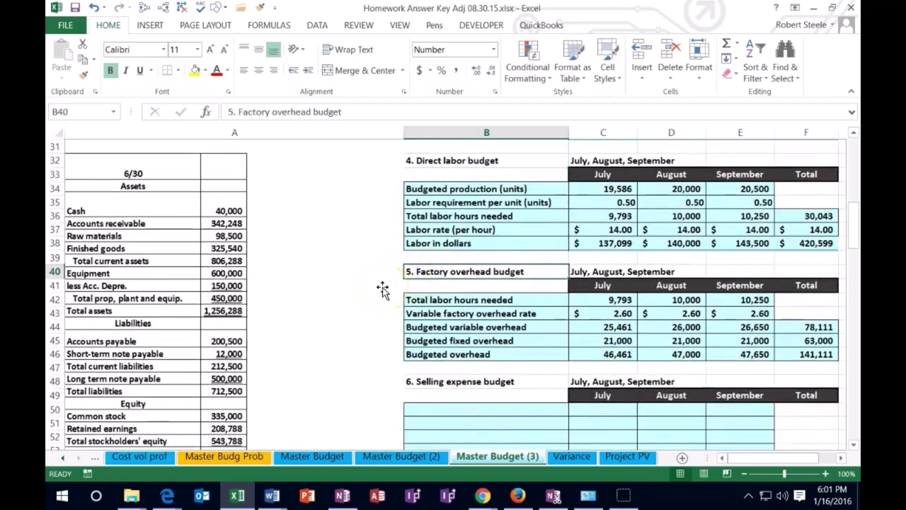
{"action": "scroll", "coordinate": [382, 290], "scroll_direction": "down", "scroll_amount": 2}
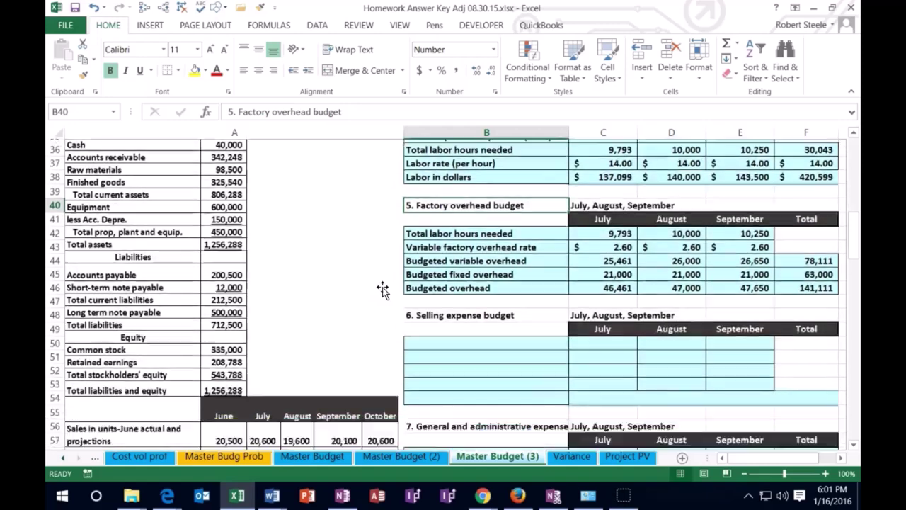
{"action": "left_click", "coordinate": [444, 298]}
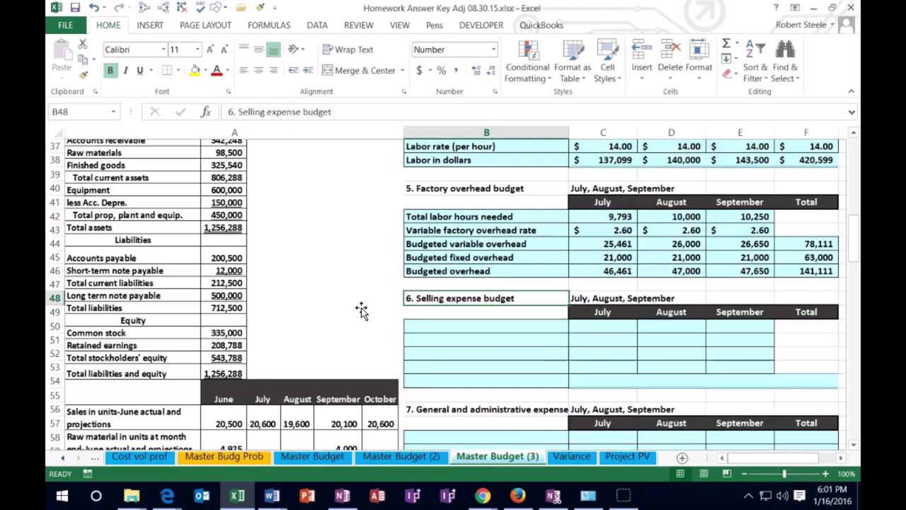
{"action": "scroll", "coordinate": [360, 310], "scroll_direction": "down", "scroll_amount": 6}
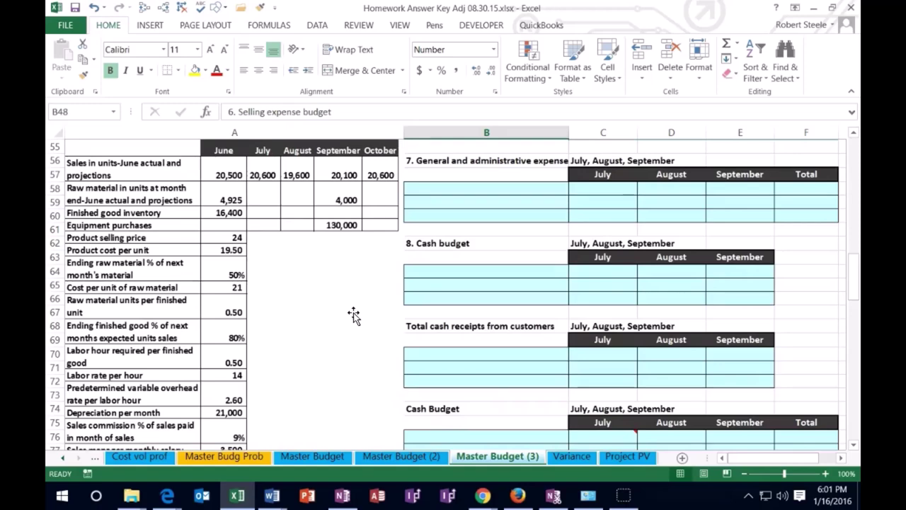
{"action": "scroll", "coordinate": [354, 314], "scroll_direction": "down", "scroll_amount": 1}
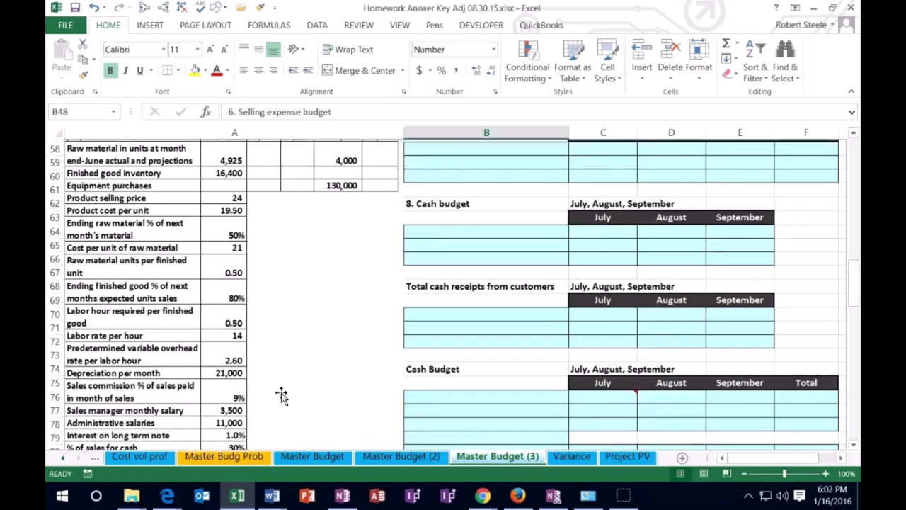
Label the first row of the selling expense budget (B50) "Budgeted sales"
{"action": "scroll", "coordinate": [283, 394], "scroll_direction": "up", "scroll_amount": 4}
{"action": "left_click", "coordinate": [420, 316]}
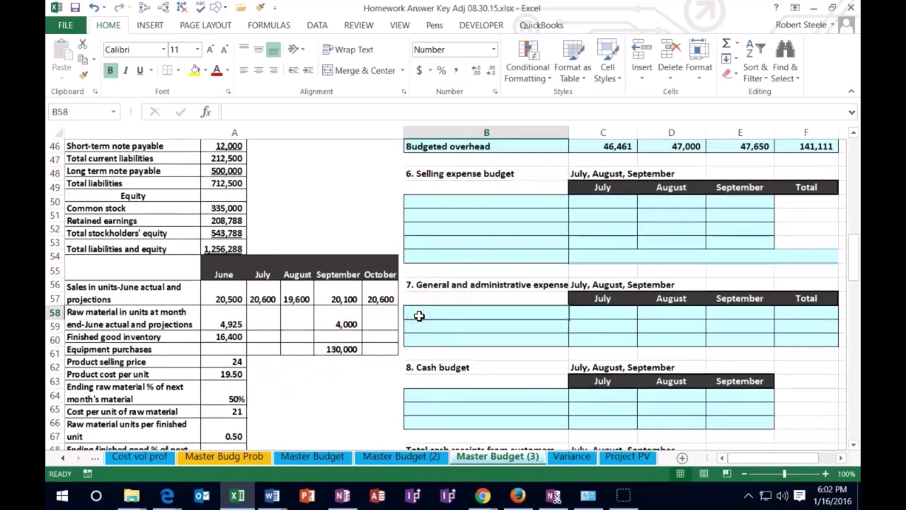
{"action": "left_click", "coordinate": [352, 251]}
{"action": "type", "text": "Bu"}
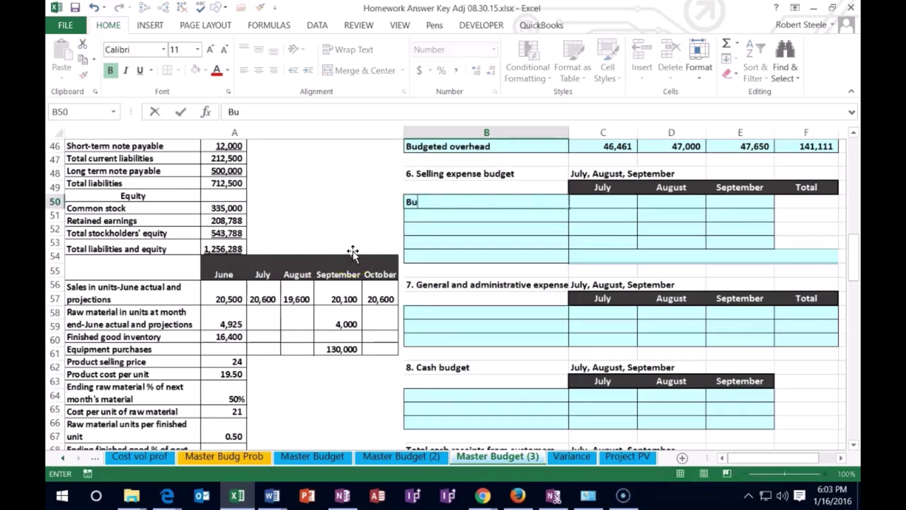
{"action": "type", "text": "dgeted ss"}
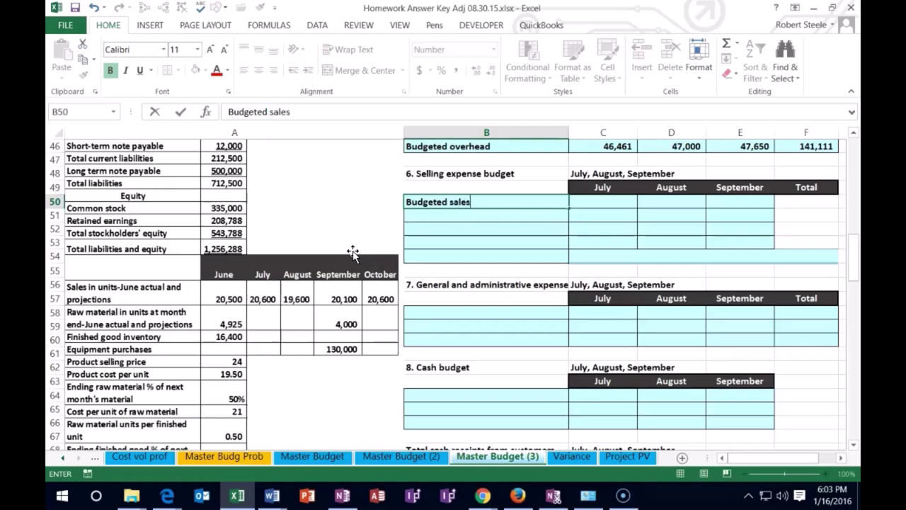
{"action": "key", "text": "Tab"}
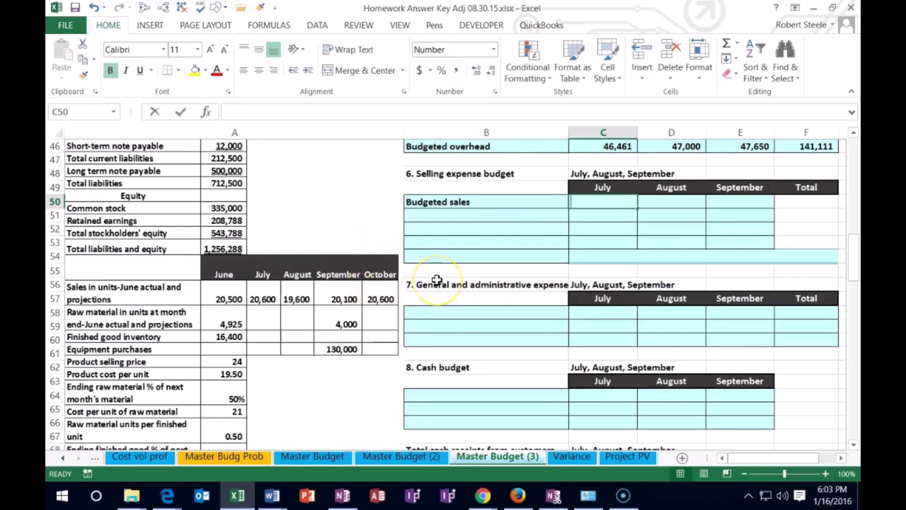
Link July's budgeted sales in C50 to July's budgeted total dollars in the sales budget with =E5
{"action": "type", "text": "="}
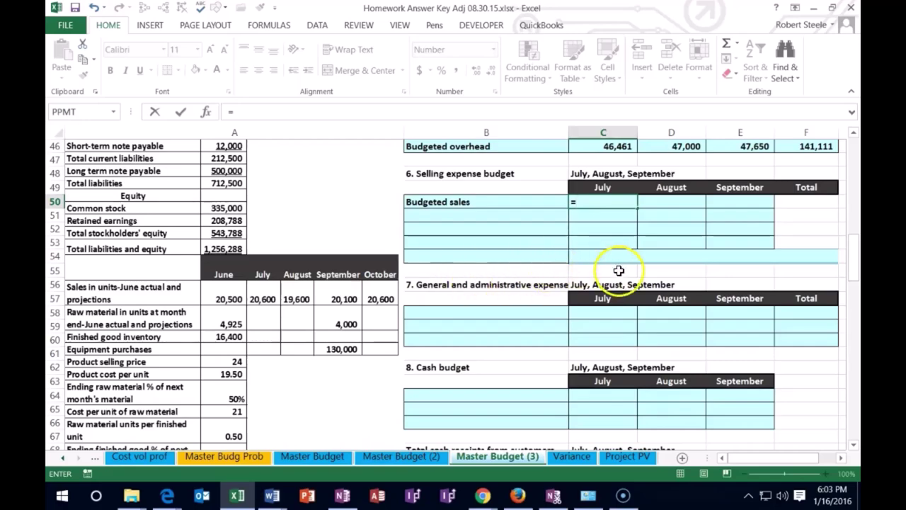
{"action": "scroll", "coordinate": [618, 272], "scroll_direction": "up", "scroll_amount": 15}
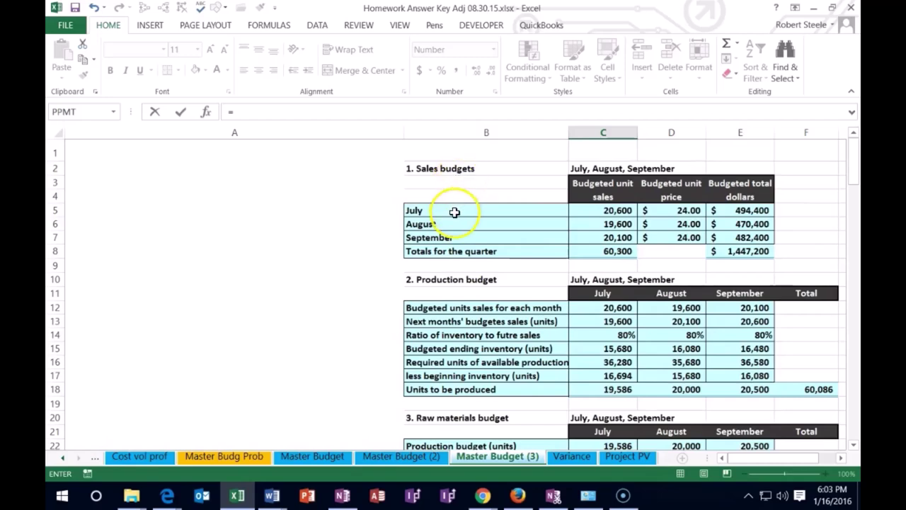
{"action": "left_click", "coordinate": [735, 210]}
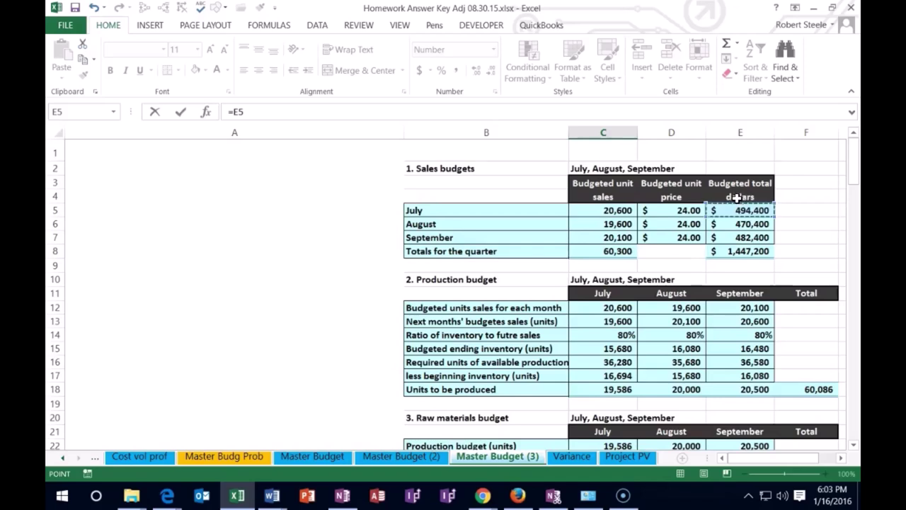
{"action": "key", "text": "Tab"}
Link August's budgeted sales in D50 to August's budgeted total dollars in the sales budget with =E6
{"action": "scroll", "coordinate": [711, 276], "scroll_direction": "down", "scroll_amount": 10}
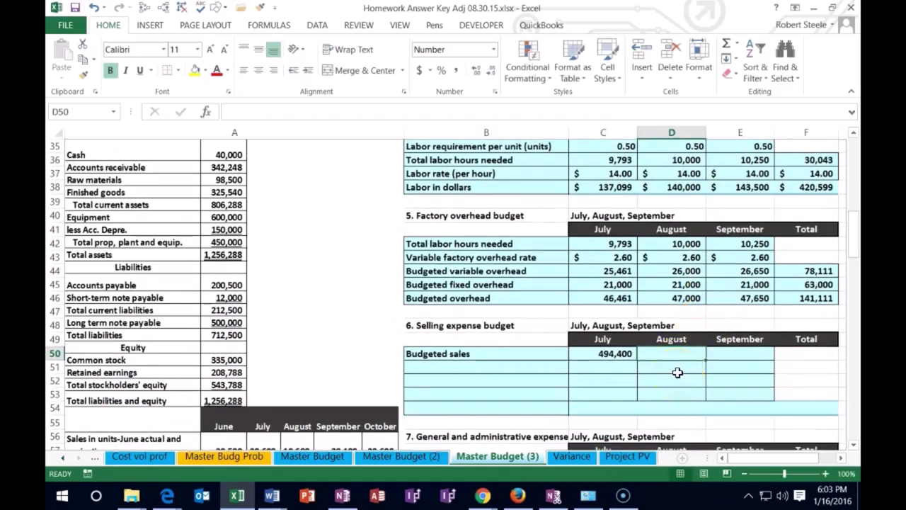
{"action": "type", "text": "="}
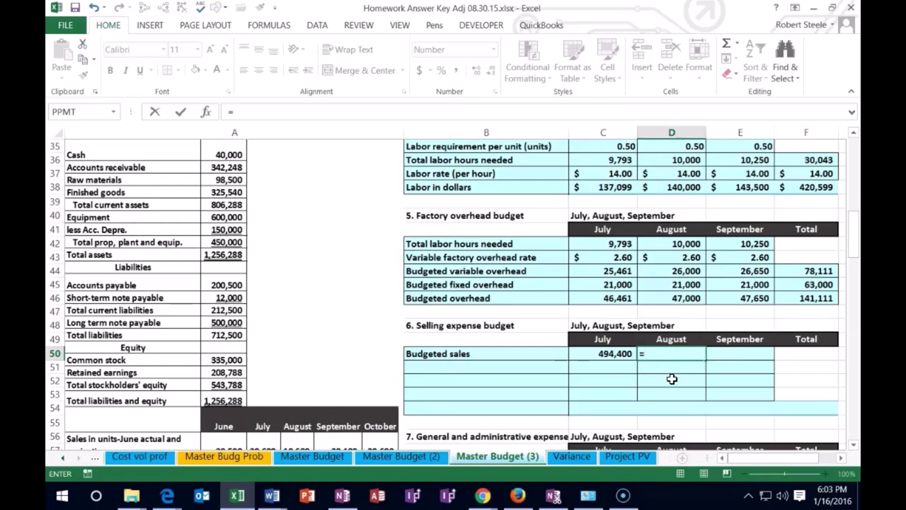
{"action": "scroll", "coordinate": [672, 373], "scroll_direction": "up", "scroll_amount": 11}
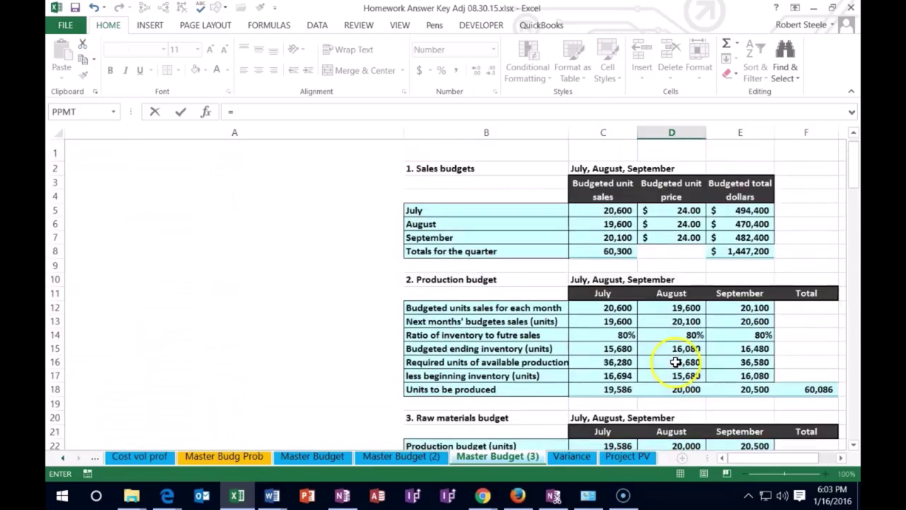
{"action": "left_click", "coordinate": [752, 224]}
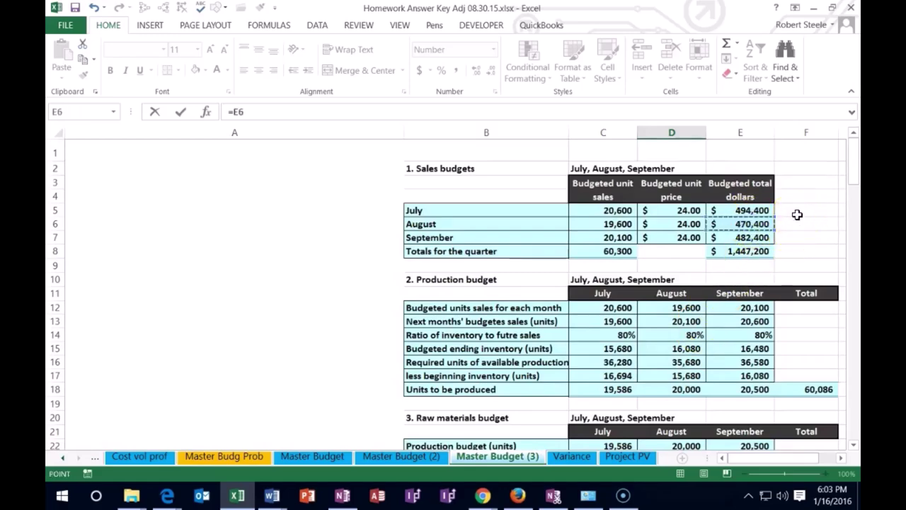
{"action": "key", "text": "Return"}
{"action": "key", "text": "Return"}
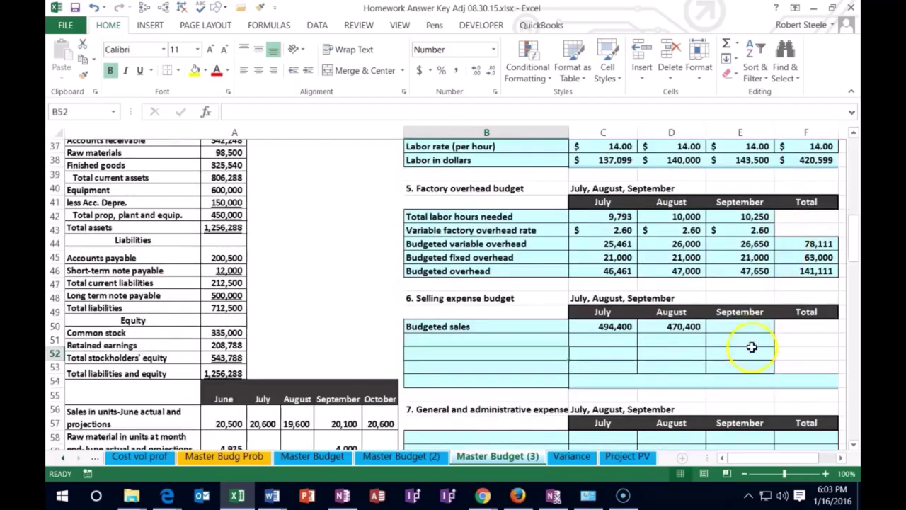
Link September's budgeted sales in E50 to September's budgeted total dollars (E7) in the sales budget
{"action": "left_click", "coordinate": [744, 327]}
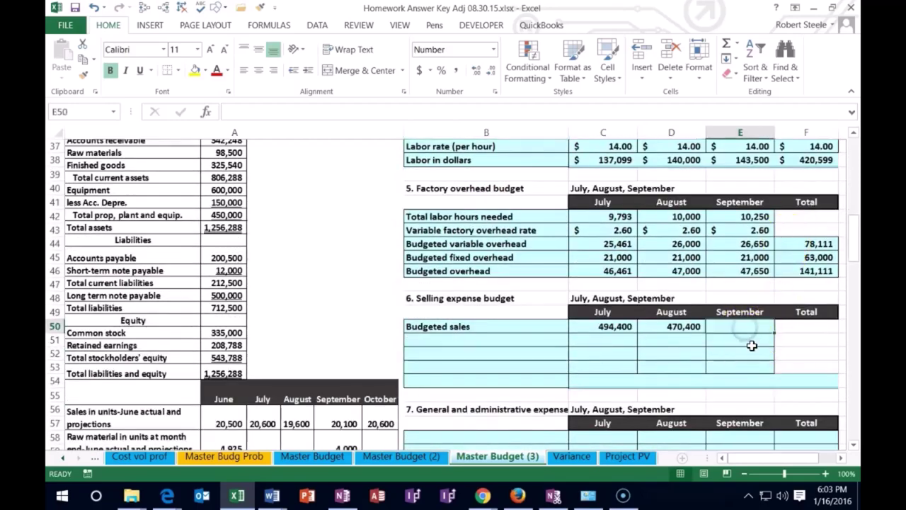
{"action": "type", "text": "="}
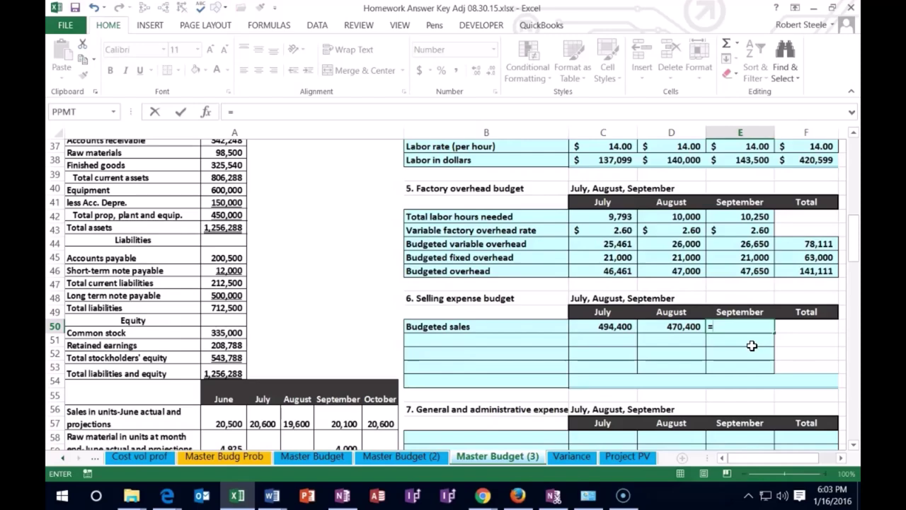
{"action": "scroll", "coordinate": [752, 345], "scroll_direction": "up", "scroll_amount": 12}
{"action": "left_click", "coordinate": [746, 242]}
{"action": "key", "text": "Return"}
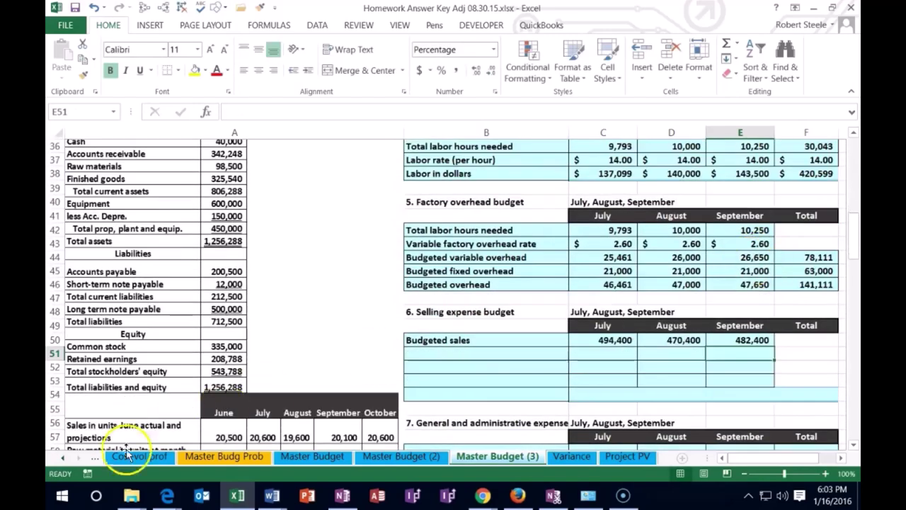
Label the second row of the selling expense budget (B51) "Sales commission %"
{"action": "key", "text": "Left"}
{"action": "key", "text": "Left"}
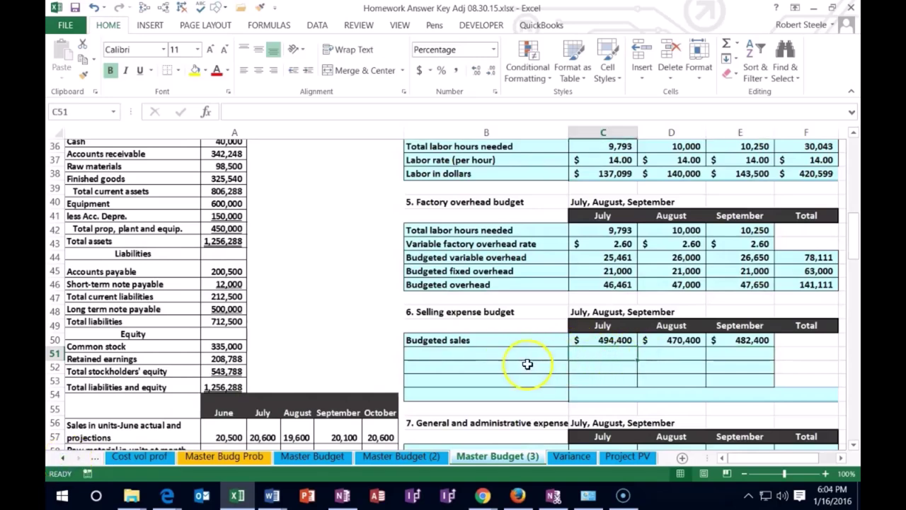
{"action": "left_click", "coordinate": [481, 357]}
{"action": "scroll", "coordinate": [344, 349], "scroll_direction": "down", "scroll_amount": 2}
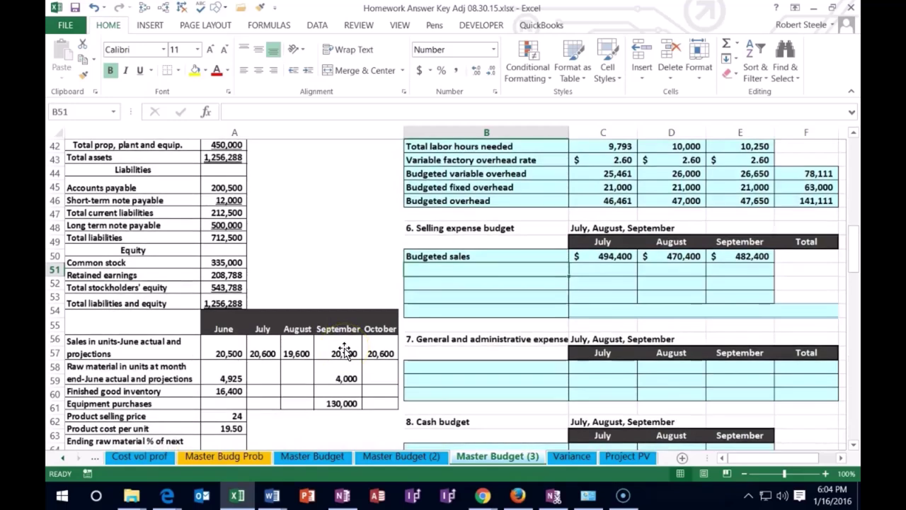
{"action": "type", "text": "Sales c"}
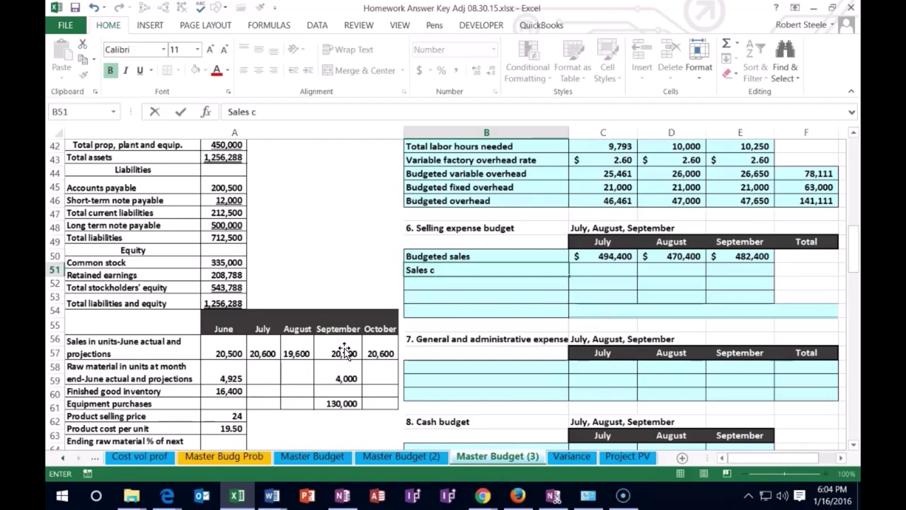
{"action": "type", "text": "ommission %"}
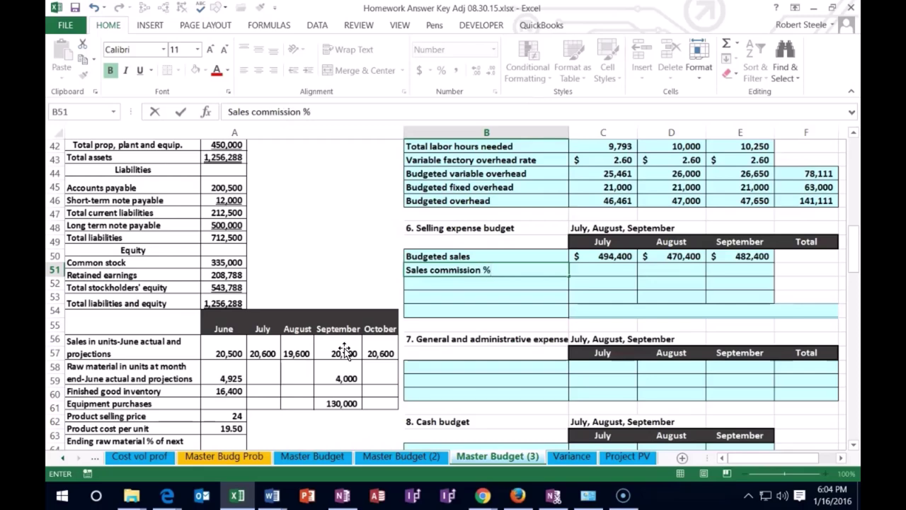
{"action": "key", "text": "Tab"}
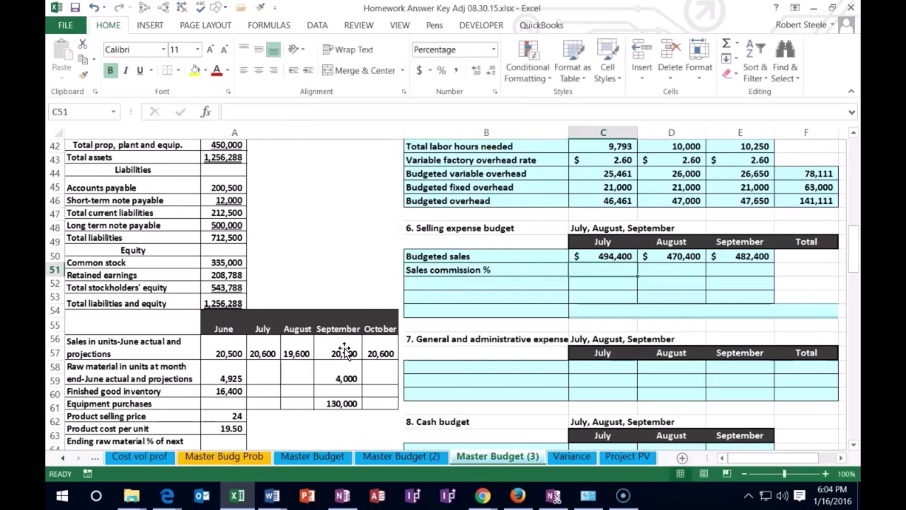
Enter a sales commission of 9% for July, August and September in C51:E51
{"action": "type", "text": "9%"}
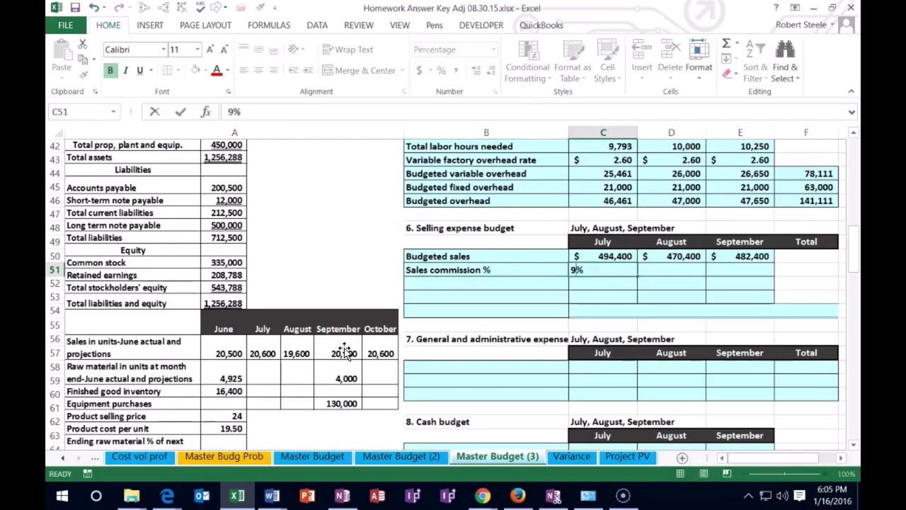
{"action": "key", "text": "Tab"}
{"action": "type", "text": "9%"}
{"action": "key", "text": "Tab"}
{"action": "type", "text": "9%"}
{"action": "key", "text": "ctrl+Return"}
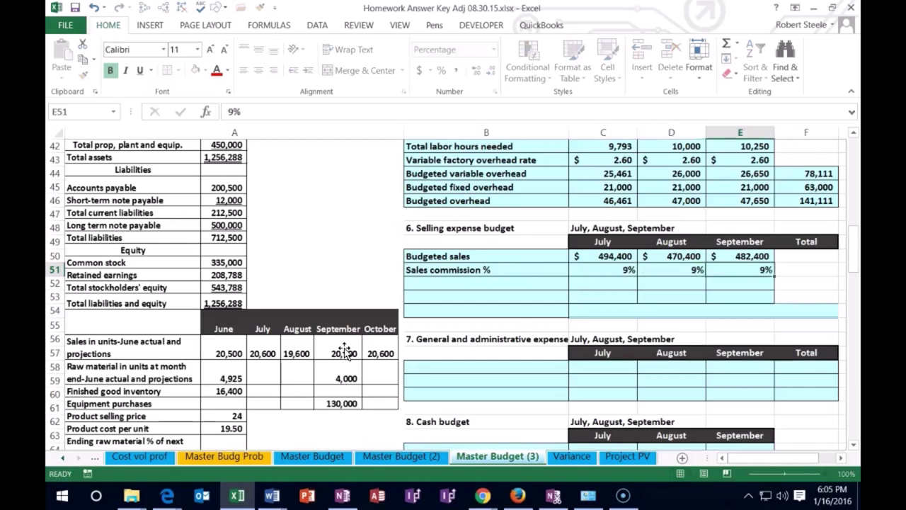
Calculate July's sales commissions in C52 by multiplying budgeted sales by the commission percentage with =C50*C51
{"action": "key", "text": "Tab"}
{"action": "key", "text": "Left"}
{"action": "key", "text": "Left"}
{"action": "key", "text": "Left"}
{"action": "key", "text": "Down"}
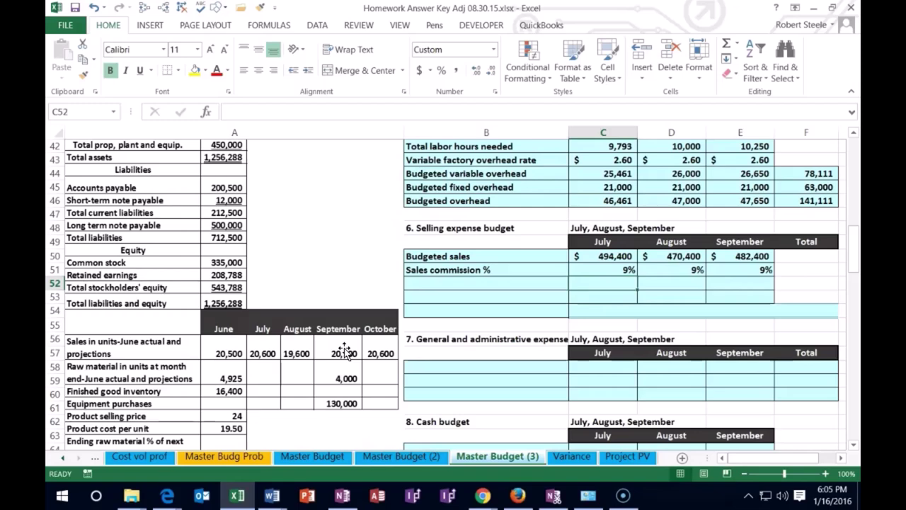
{"action": "type", "text": "="}
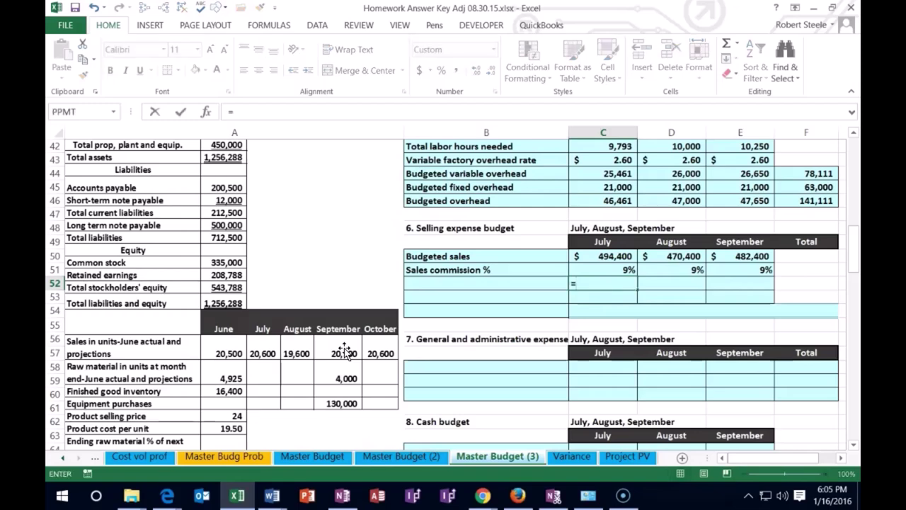
{"action": "left_click", "coordinate": [582, 256]}
{"action": "type", "text": "*"}
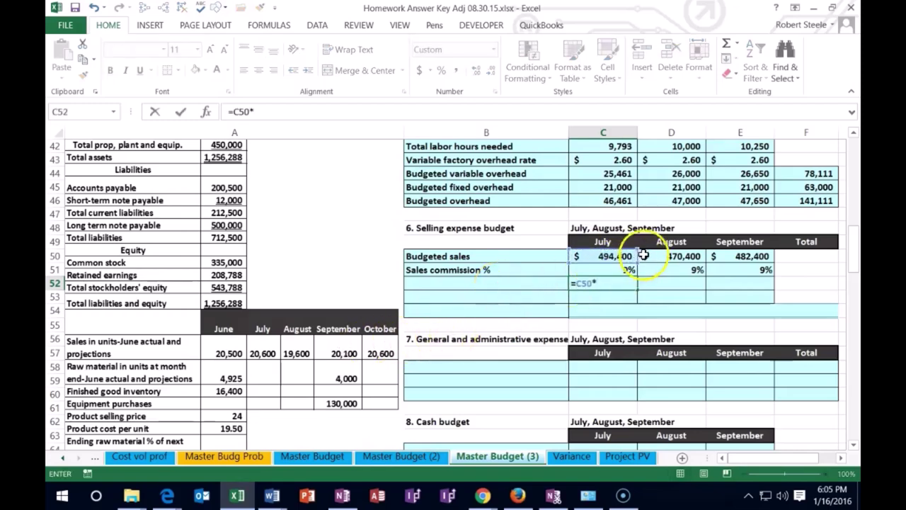
{"action": "left_click", "coordinate": [608, 271]}
{"action": "key", "text": "Tab"}
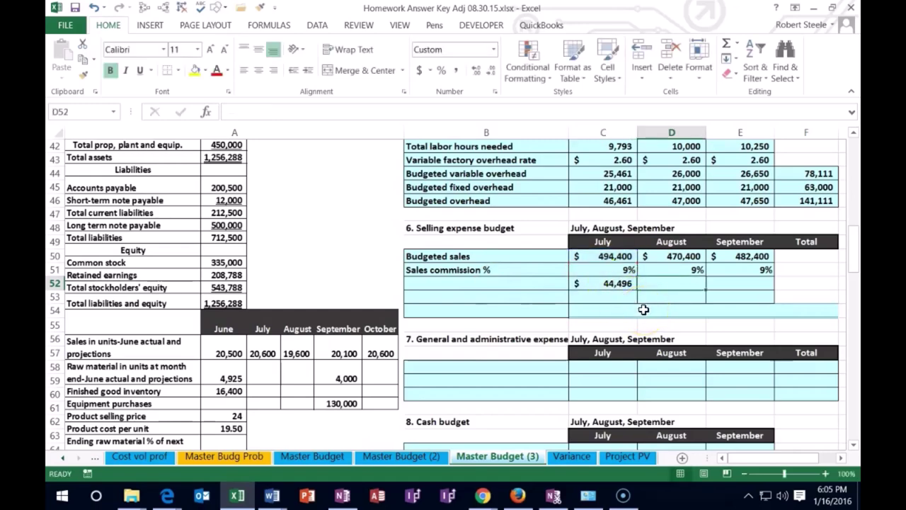
Calculate August's sales commissions in D52 by multiplying budgeted sales by the commission percentage with =D50*D51
{"action": "type", "text": "="}
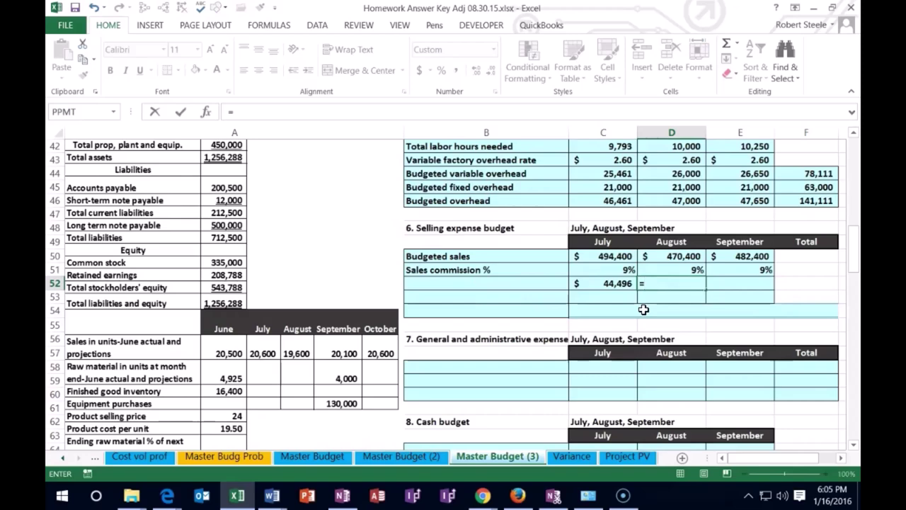
{"action": "left_click", "coordinate": [661, 256]}
{"action": "type", "text": "*"}
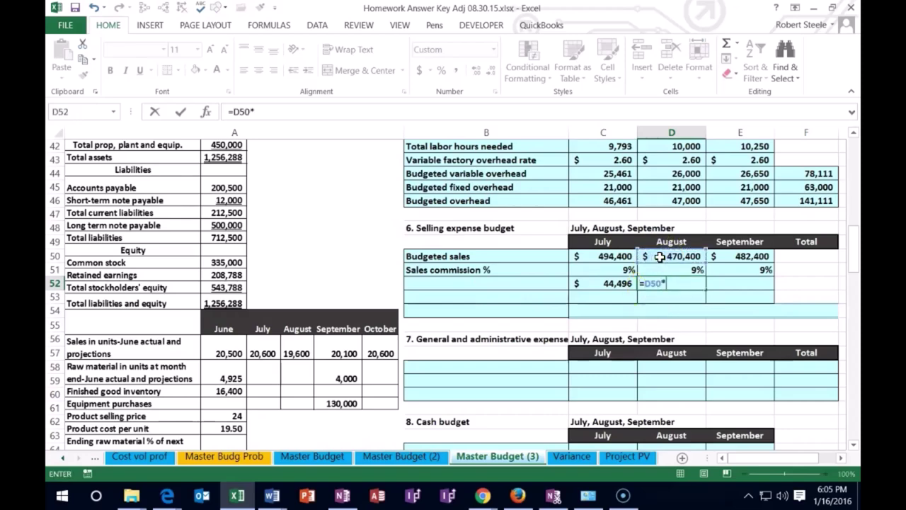
{"action": "left_click", "coordinate": [669, 270]}
{"action": "key", "text": "Tab"}
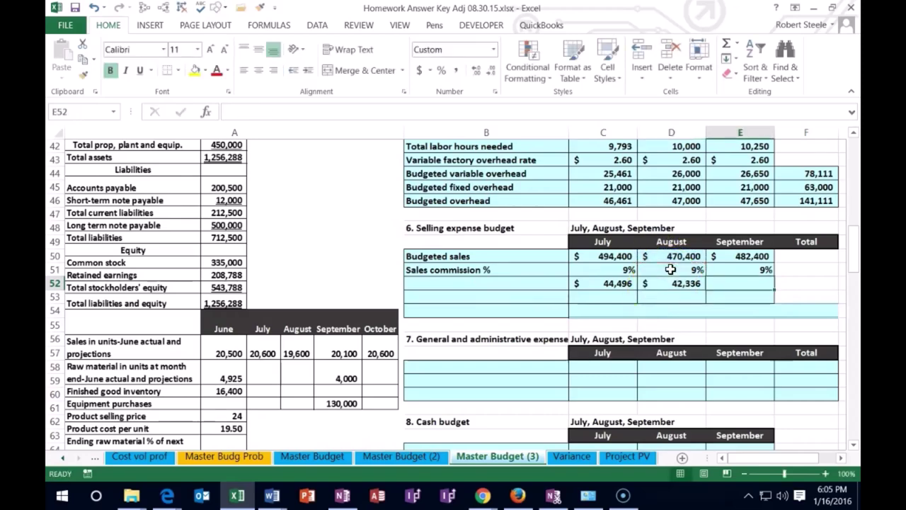
Calculate September's sales commissions in E52 by multiplying budgeted sales by the commission percentage with =E50*E51
{"action": "left_click", "coordinate": [713, 270]}
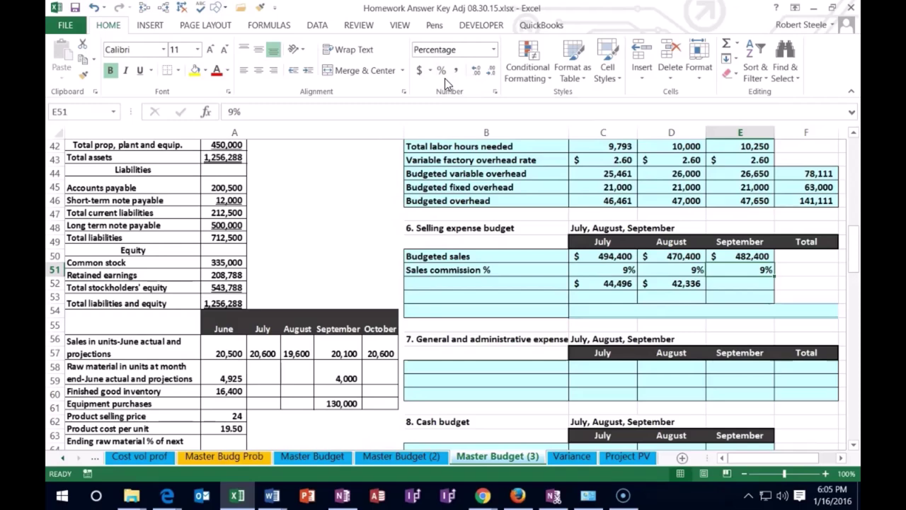
{"action": "left_click", "coordinate": [479, 76]}
{"action": "left_click", "coordinate": [728, 292]}
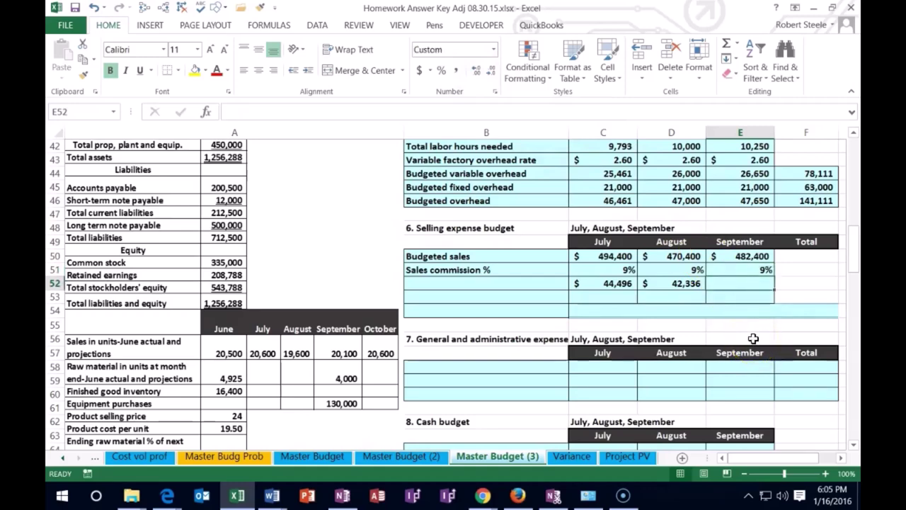
{"action": "type", "text": "="}
{"action": "left_click", "coordinate": [750, 256]}
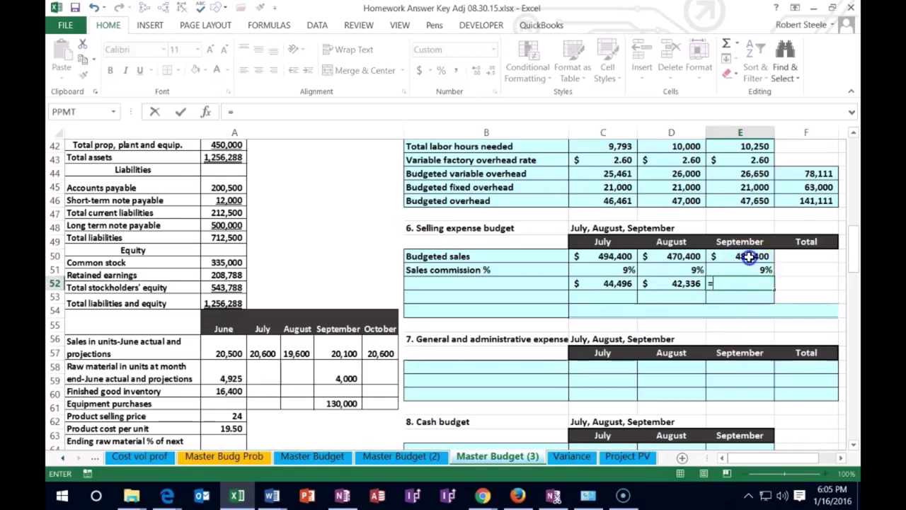
{"action": "type", "text": "*"}
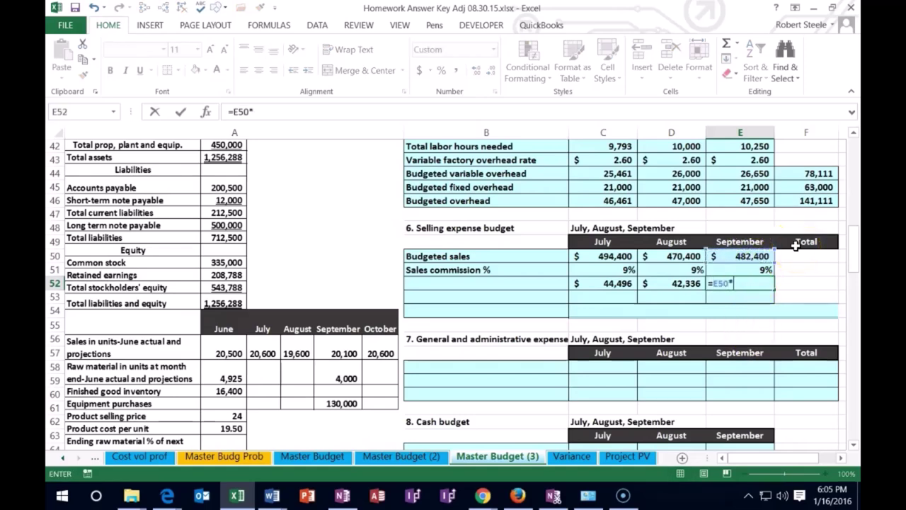
{"action": "left_click", "coordinate": [763, 270]}
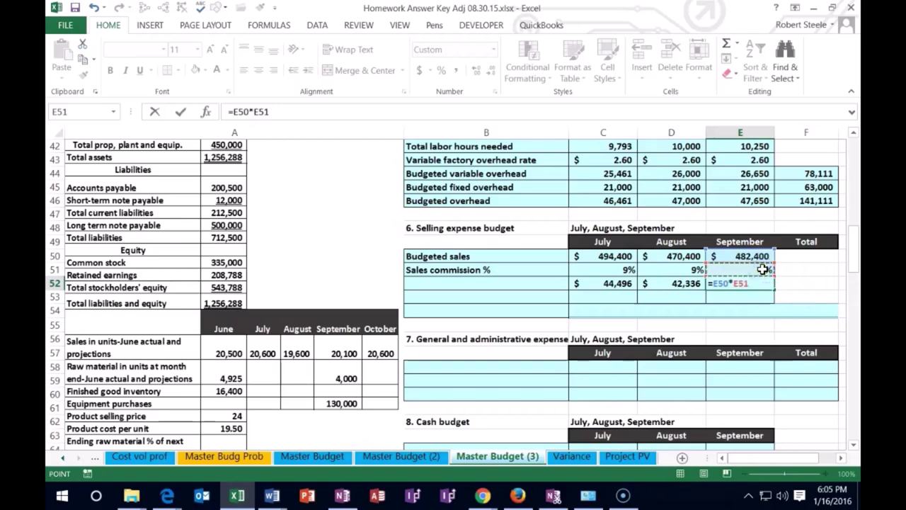
{"action": "key", "text": "Return"}
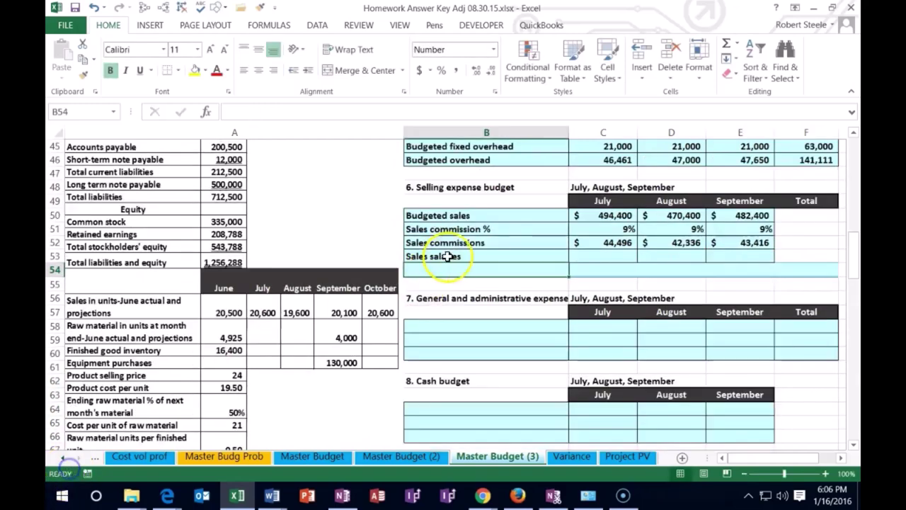
Enter the sales manager's monthly salary of 3500 as sales salaries for July, August and September in C53:E53
{"action": "left_click", "coordinate": [502, 254]}
{"action": "left_click_drag", "start_coordinate": [502, 255], "coordinate": [503, 266]}
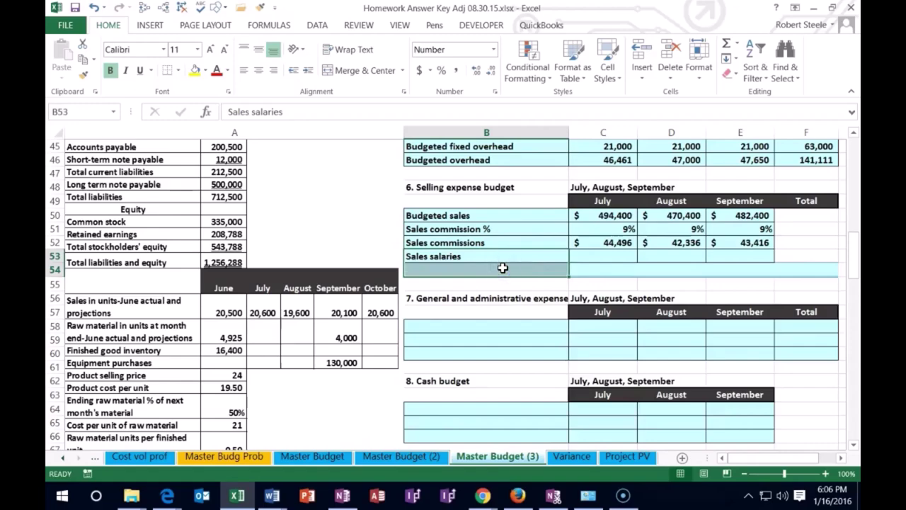
{"action": "scroll", "coordinate": [503, 267], "scroll_direction": "down", "scroll_amount": 5}
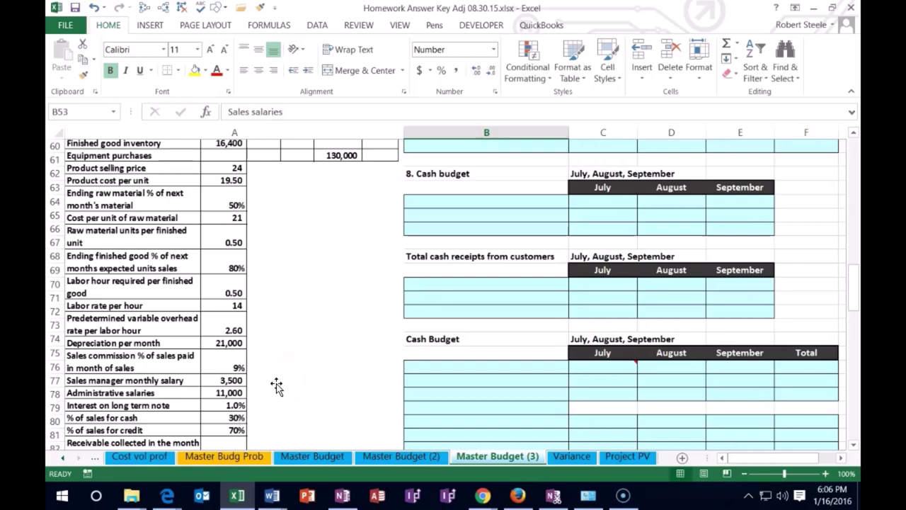
{"action": "scroll", "coordinate": [380, 360], "scroll_direction": "up", "scroll_amount": 3}
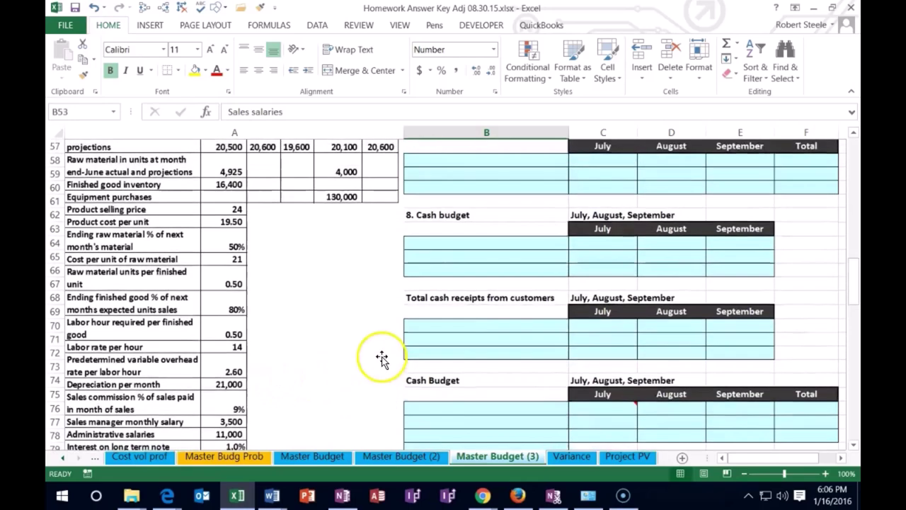
{"action": "scroll", "coordinate": [382, 356], "scroll_direction": "up", "scroll_amount": 1}
{"action": "scroll", "coordinate": [451, 234], "scroll_direction": "up", "scroll_amount": 1}
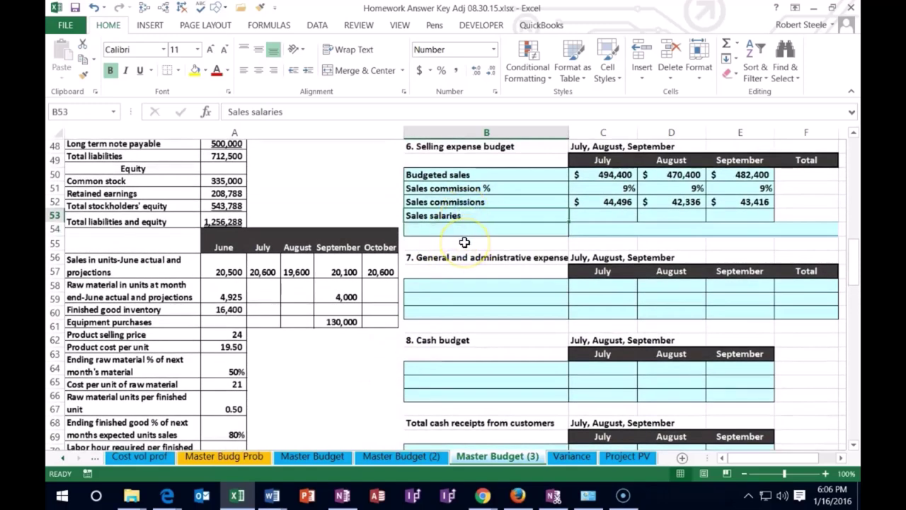
{"action": "key", "text": "Right"}
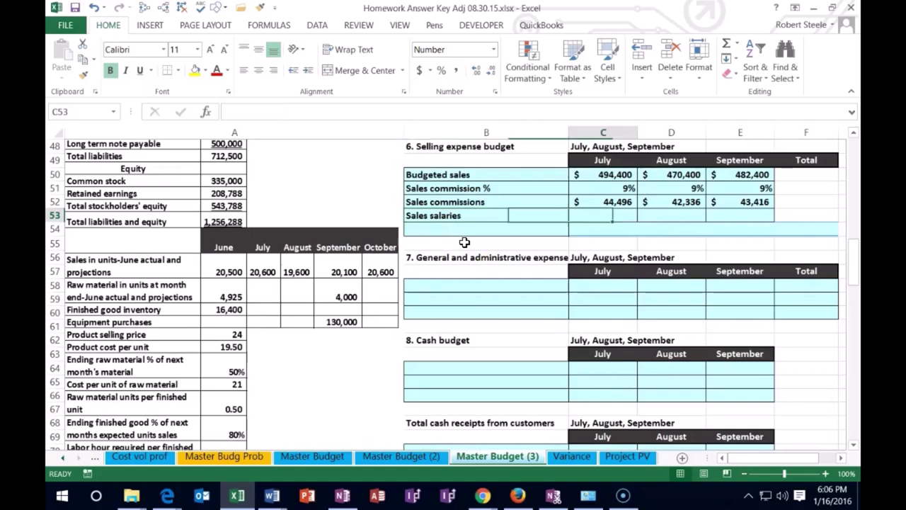
{"action": "type", "text": "3500"}
{"action": "key", "text": "Tab"}
{"action": "type", "text": "3500"}
{"action": "key", "text": "Tab"}
{"action": "type", "text": "3500"}
{"action": "key", "text": "Return"}
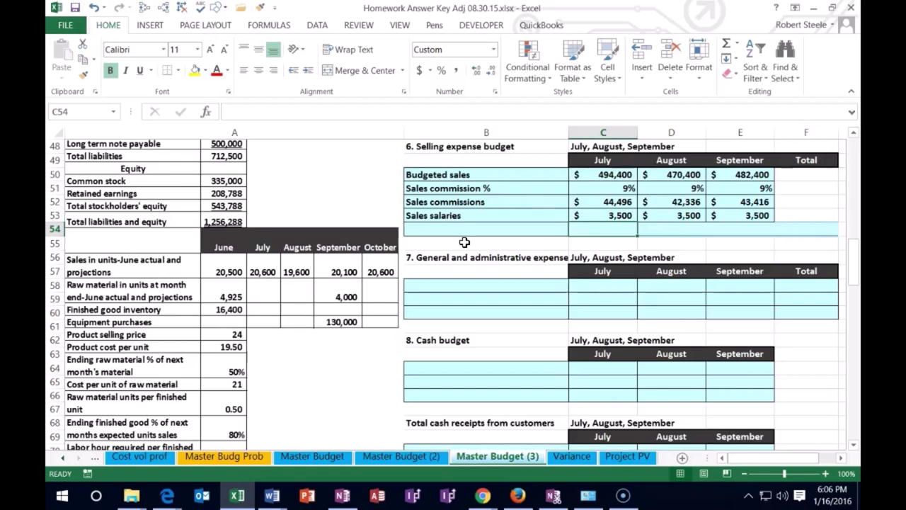
Add July's sales commissions and sales salaries in C54 with =C52+C53
{"action": "type", "text": "="}
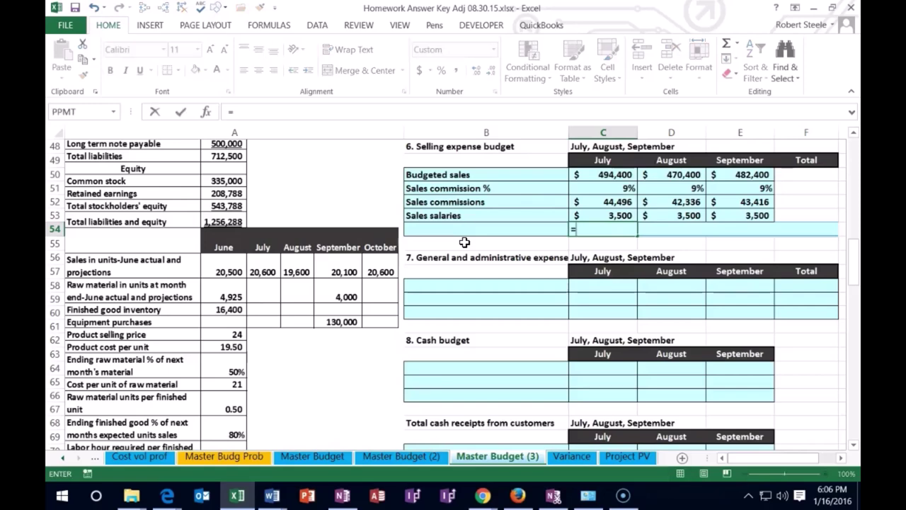
{"action": "left_click", "coordinate": [590, 201]}
{"action": "type", "text": "+"}
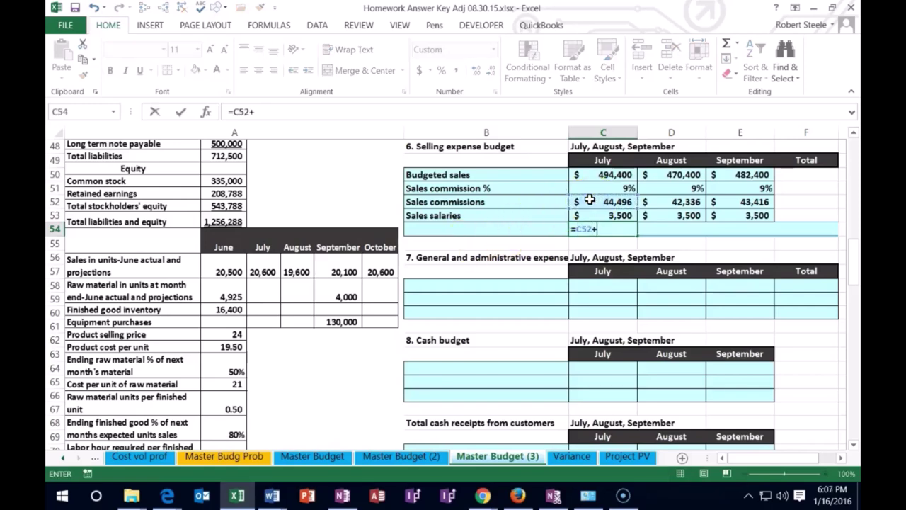
{"action": "left_click", "coordinate": [591, 215]}
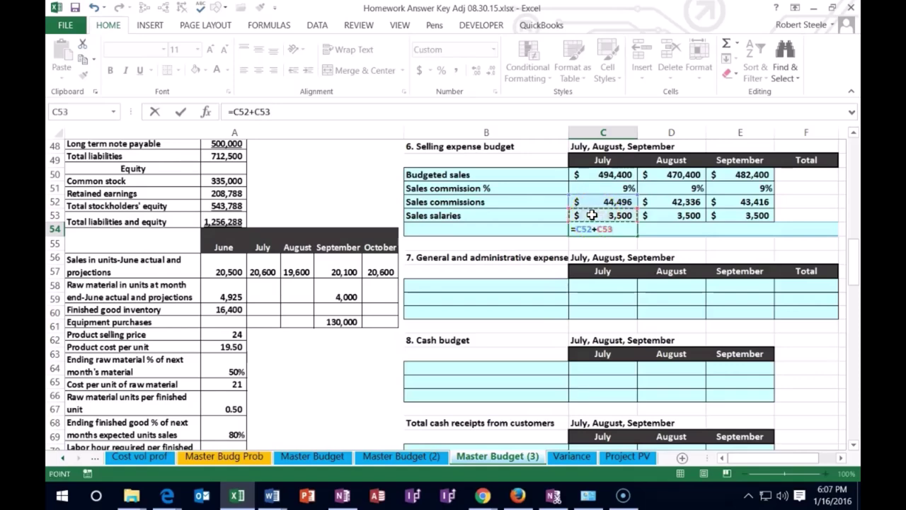
{"action": "key", "text": "Tab"}
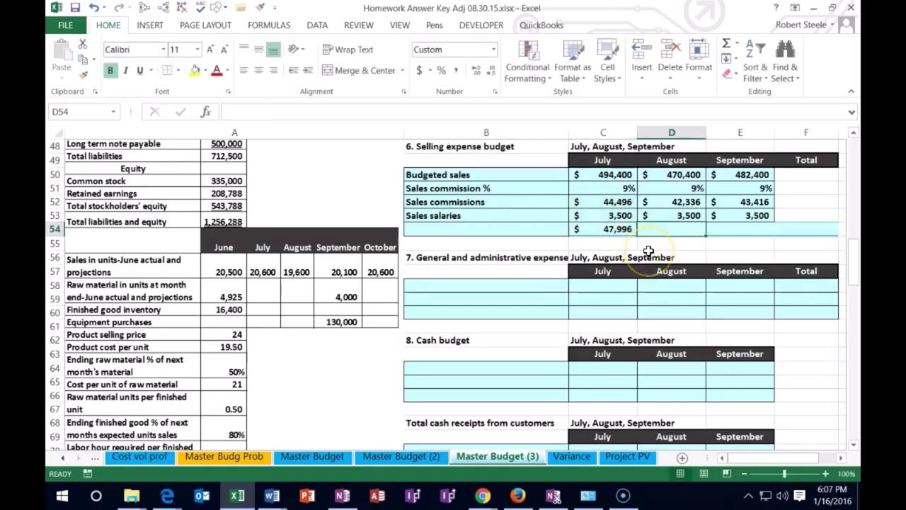
Total August's selling expenses in D54 with =D52+D53
{"action": "type", "text": "="}
{"action": "left_click", "coordinate": [673, 199]}
{"action": "type", "text": "+"}
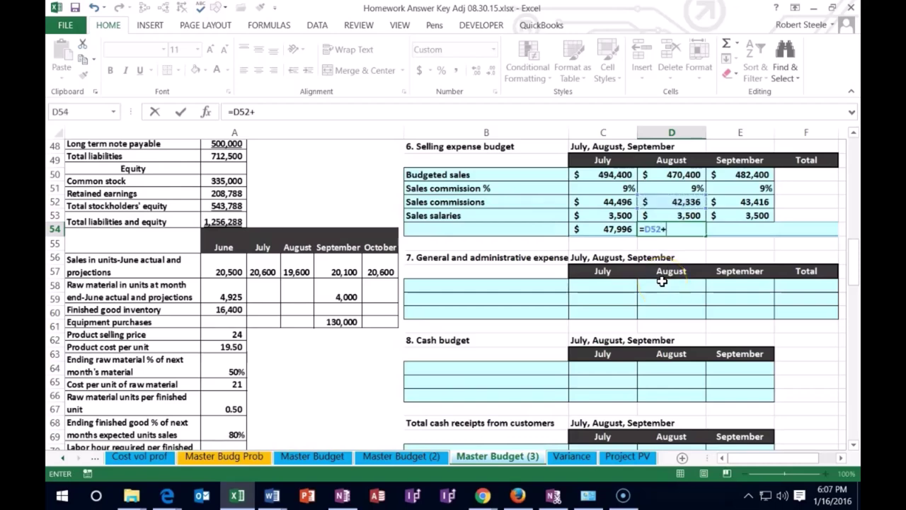
{"action": "left_click", "coordinate": [678, 213]}
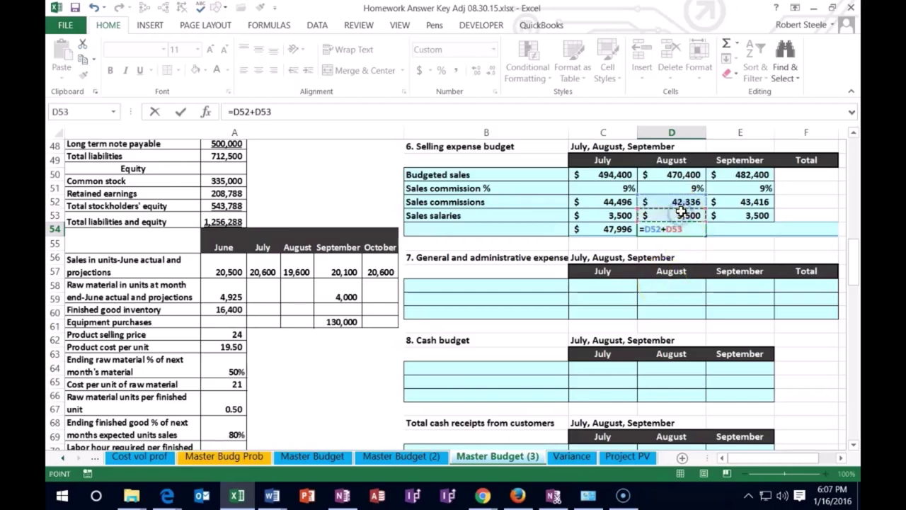
{"action": "key", "text": "Tab"}
Total September's selling expenses in E54 by adding sales commissions and sales salaries with =E52+E53
{"action": "type", "text": "="}
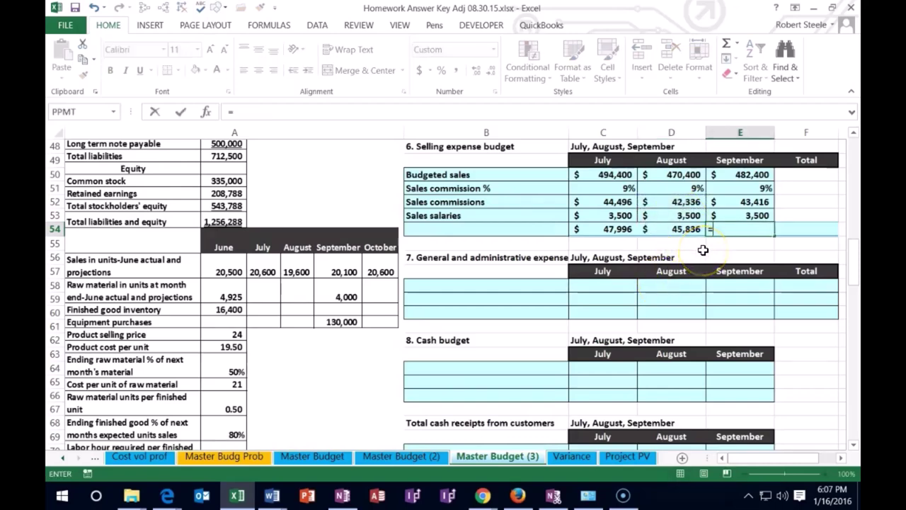
{"action": "left_click", "coordinate": [743, 202]}
{"action": "type", "text": "+"}
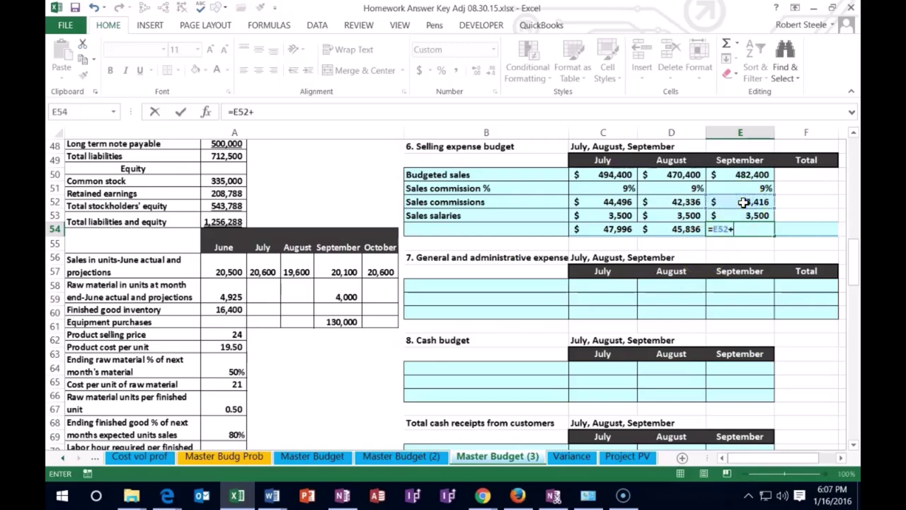
{"action": "left_click", "coordinate": [732, 216]}
{"action": "key", "text": "Return"}
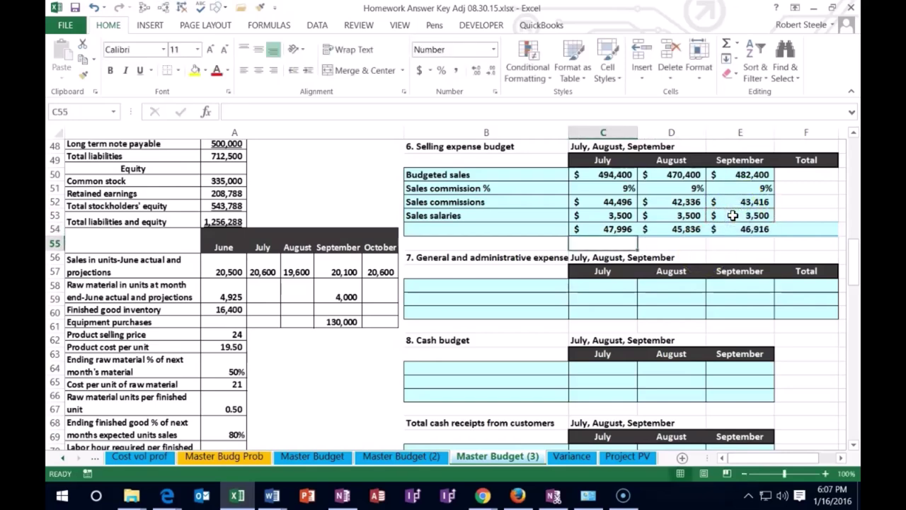
Show two decimals on July's sales commissions in C52 to check for cents, and return it to whole dollars
{"action": "left_click", "coordinate": [615, 201]}
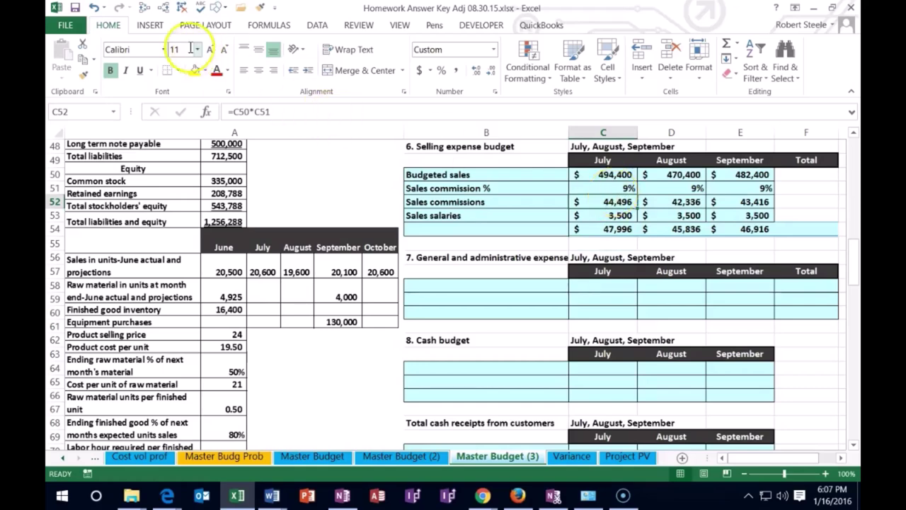
{"action": "left_click", "coordinate": [473, 74]}
{"action": "left_click", "coordinate": [473, 73]}
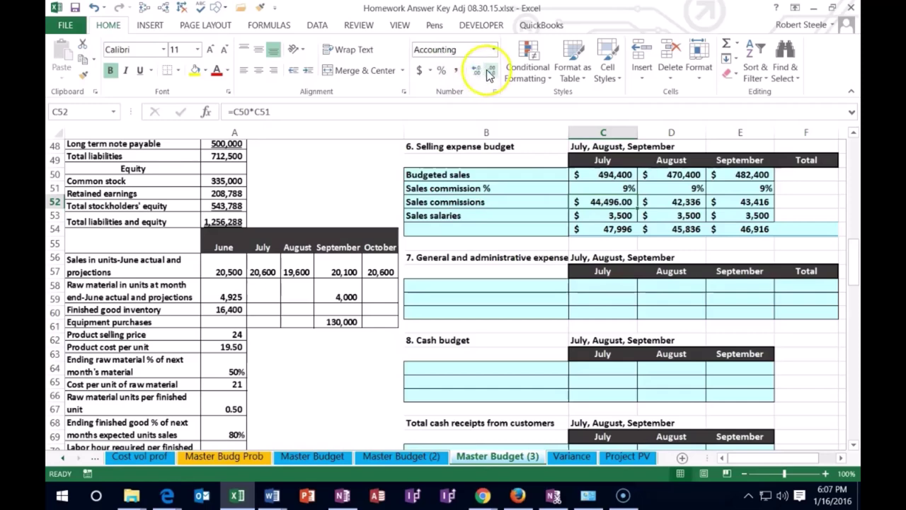
{"action": "left_click", "coordinate": [490, 72]}
{"action": "left_click", "coordinate": [490, 72]}
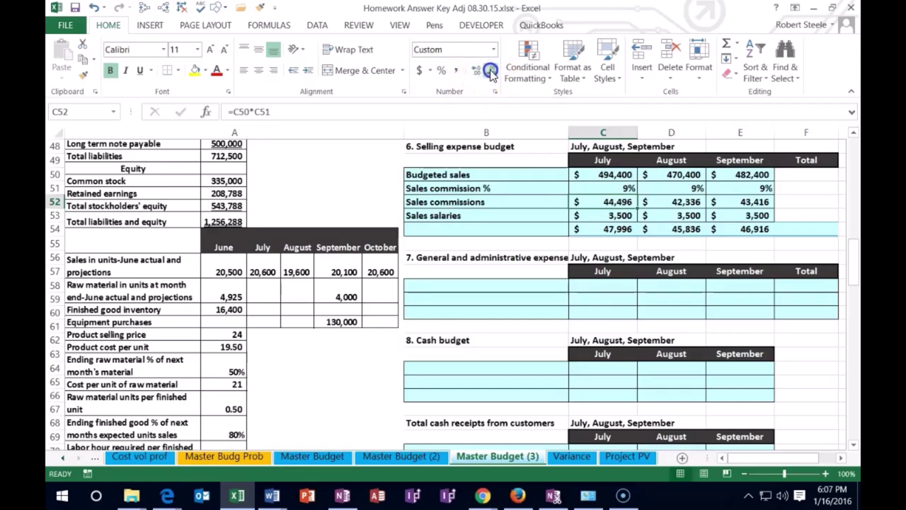
{"action": "left_click", "coordinate": [581, 201]}
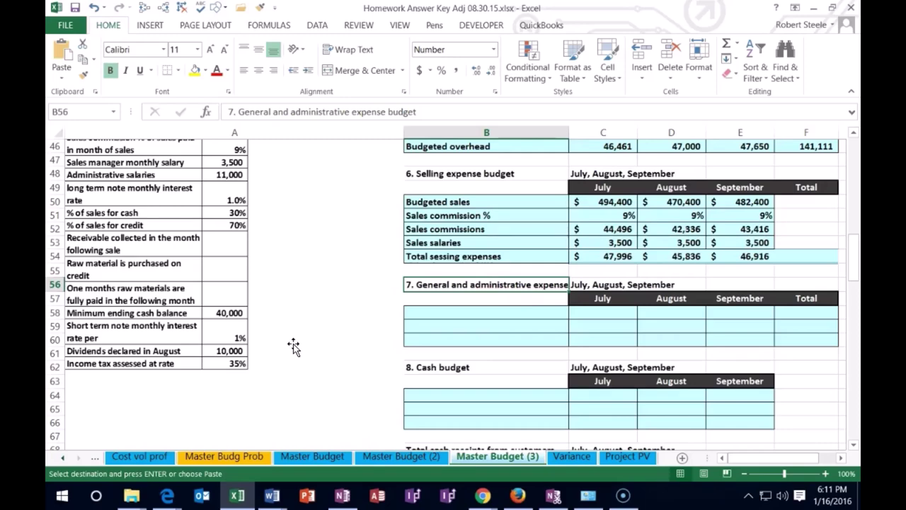
Label the first row of the general and administrative expense budget in B58 as Salaries
{"action": "left_click", "coordinate": [427, 315]}
{"action": "left_click", "coordinate": [348, 338]}
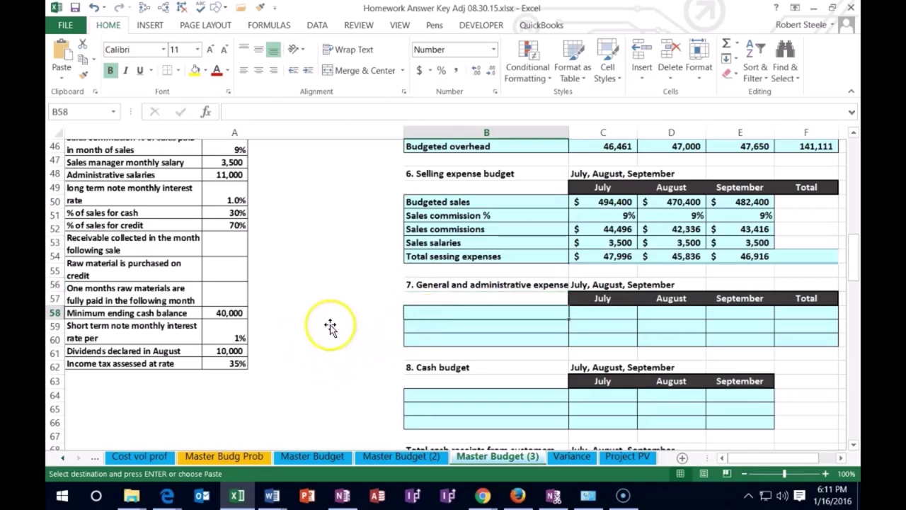
{"action": "left_click", "coordinate": [310, 285]}
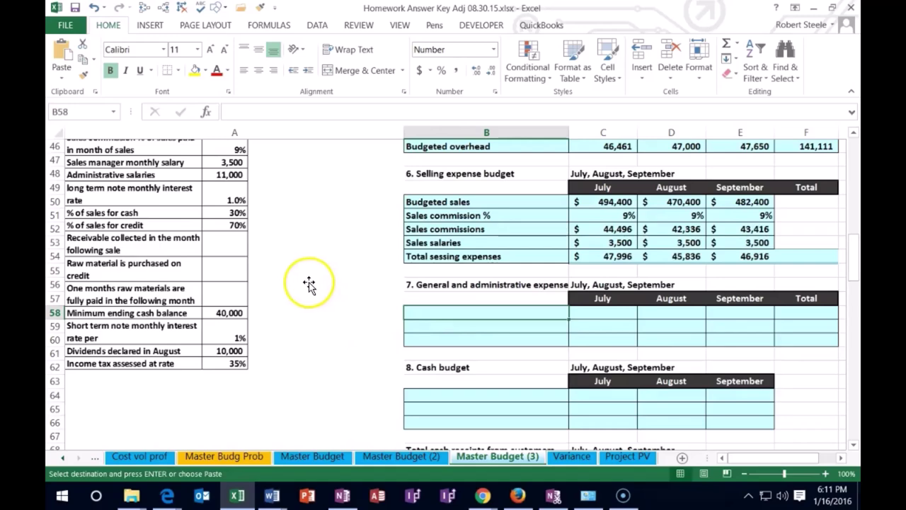
{"action": "left_click", "coordinate": [272, 184]}
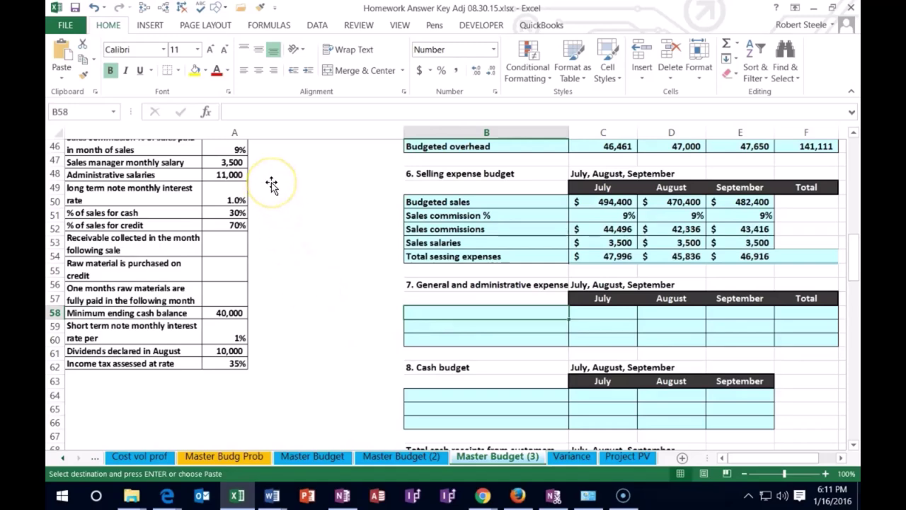
{"action": "left_click", "coordinate": [350, 278]}
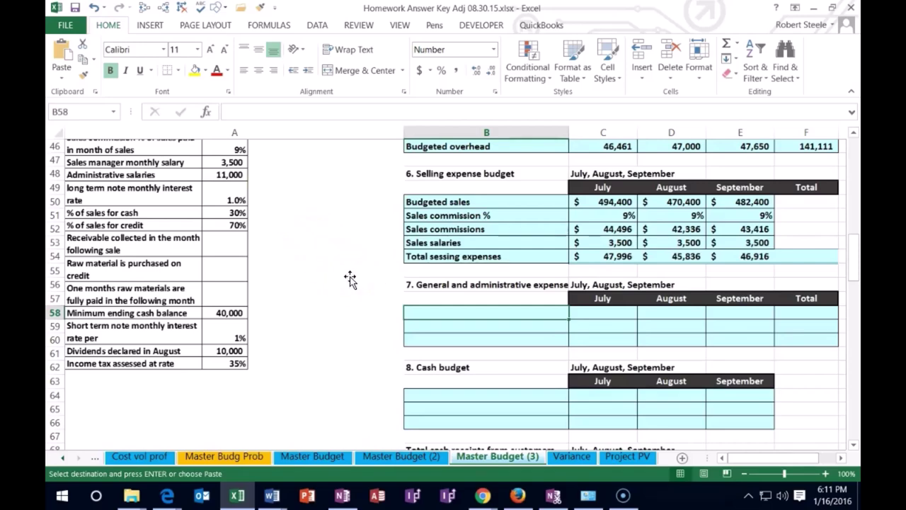
{"action": "type", "text": "Salaries"}
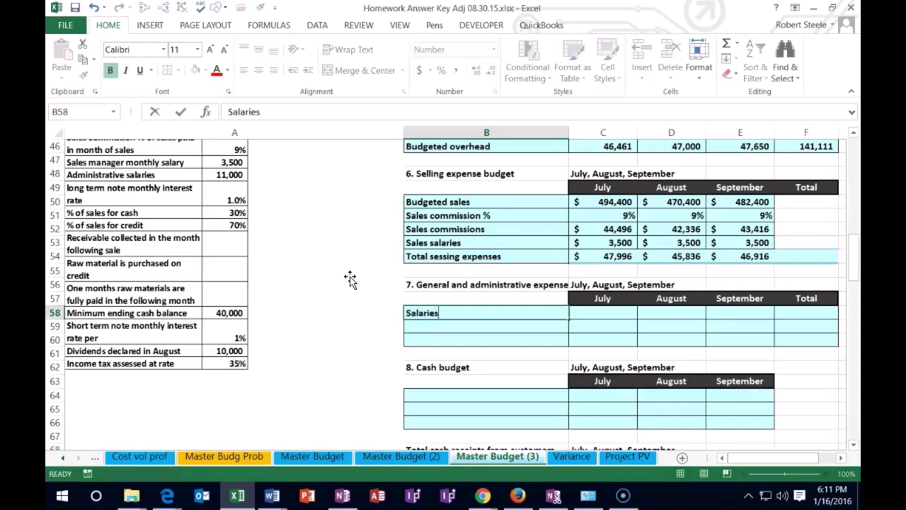
{"action": "key", "text": "Tab"}
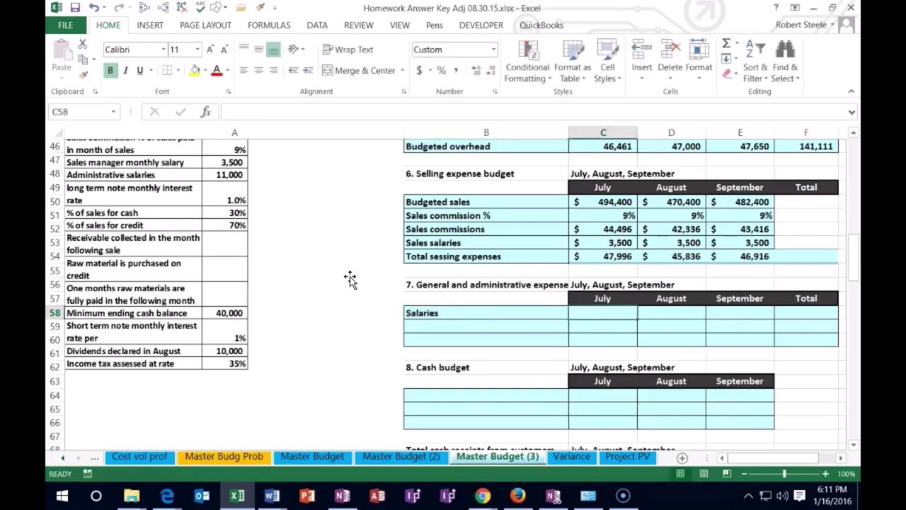
Enter administrative salaries of 11000 for each of July, August and September in C58, D58 and E58
{"action": "type", "text": "11000"}
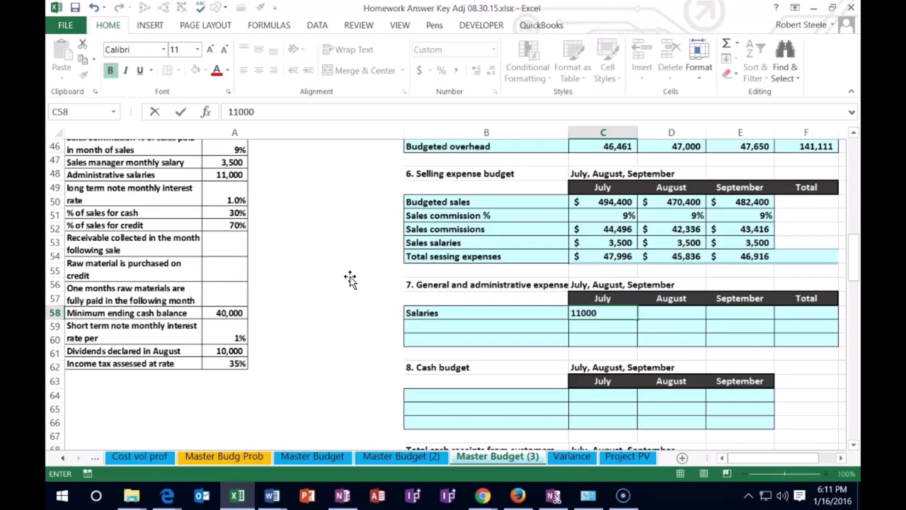
{"action": "key", "text": "Tab"}
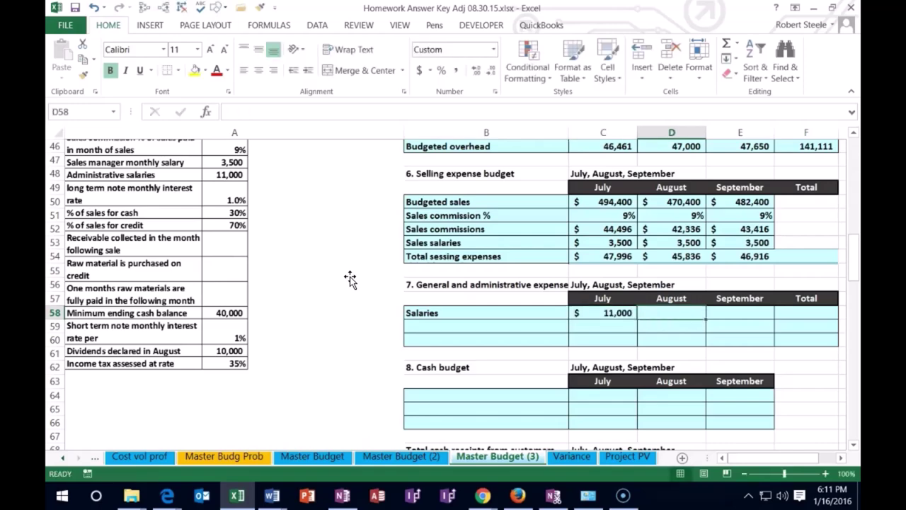
{"action": "type", "text": "11000"}
{"action": "key", "text": "Tab"}
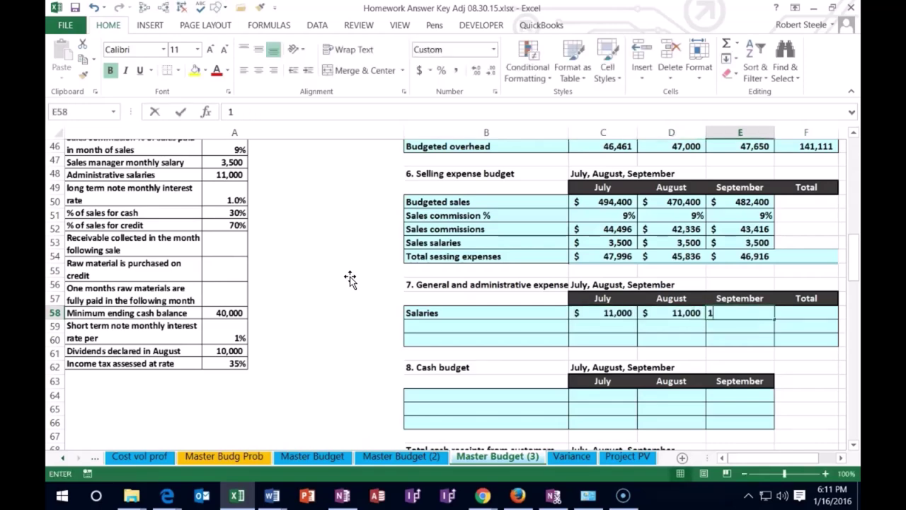
{"action": "type", "text": "1000"}
{"action": "key", "text": "BackSpace"}
{"action": "key", "text": "BackSpace"}
{"action": "key", "text": "BackSpace"}
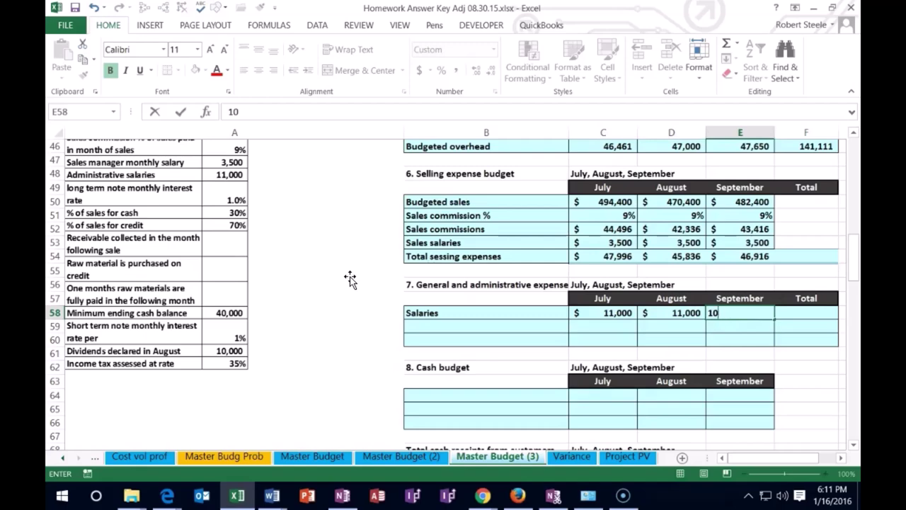
{"action": "type", "text": "1,000"}
{"action": "key", "text": "Tab"}
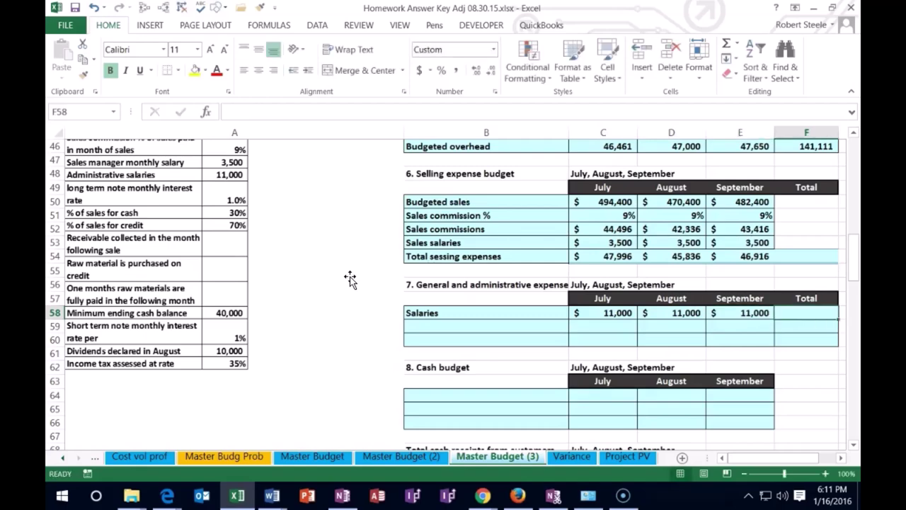
Total the quarter's administrative salaries in F58 by summing C58:E58
{"action": "type", "text": "=sum("}
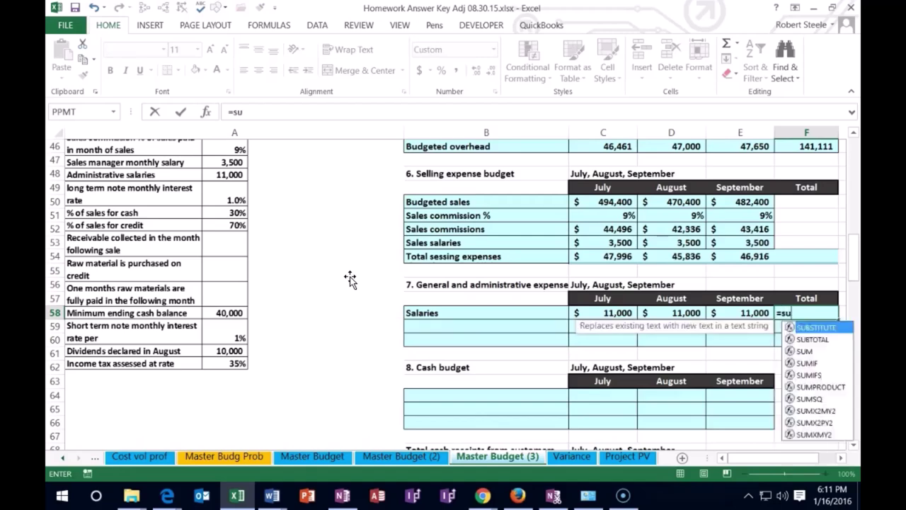
{"action": "left_click_drag", "start_coordinate": [602, 313], "coordinate": [721, 312]}
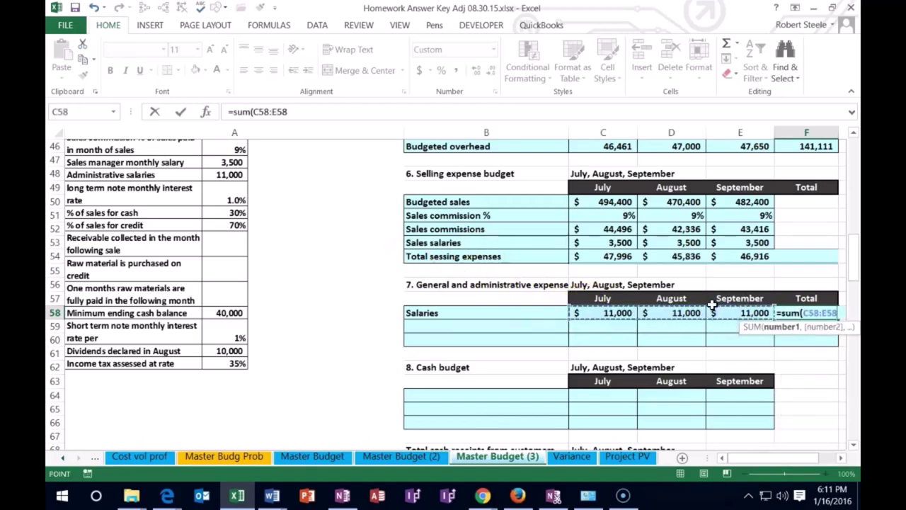
{"action": "key", "text": "Return"}
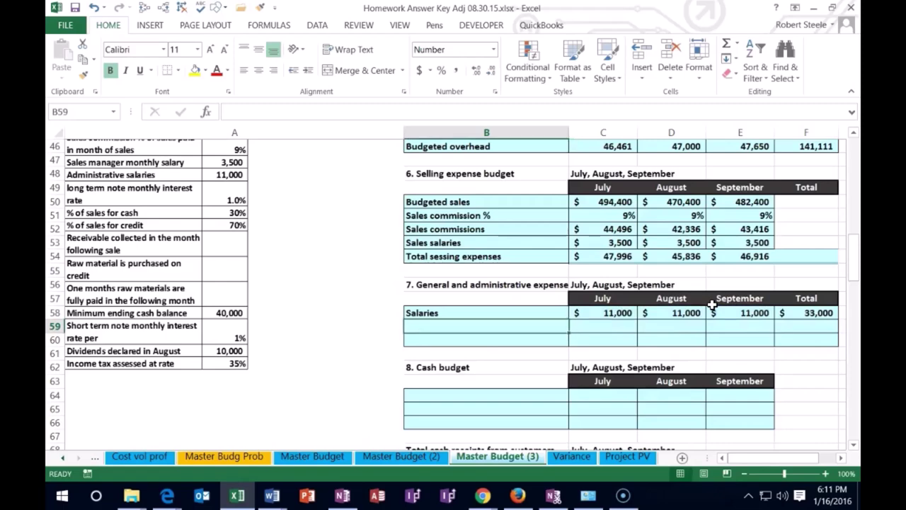
Check the given data on the long term note and label B59 as Interest on long term note
{"action": "left_click", "coordinate": [366, 321]}
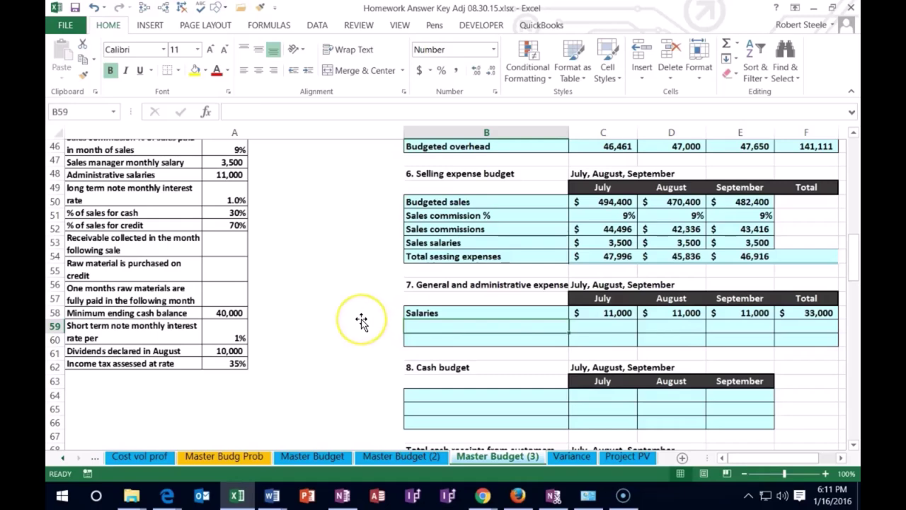
{"action": "scroll", "coordinate": [361, 318], "scroll_direction": "up", "scroll_amount": 10}
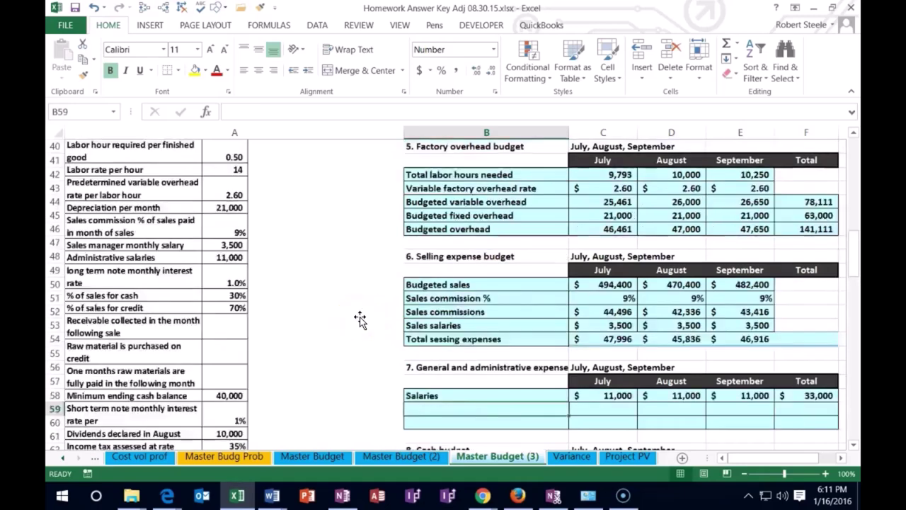
{"action": "scroll", "coordinate": [361, 319], "scroll_direction": "up", "scroll_amount": 4}
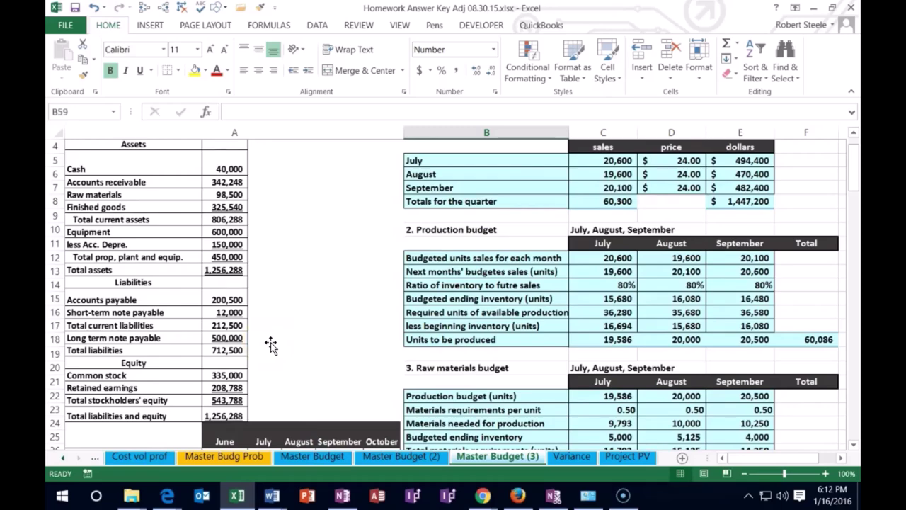
{"action": "scroll", "coordinate": [272, 344], "scroll_direction": "down", "scroll_amount": 6}
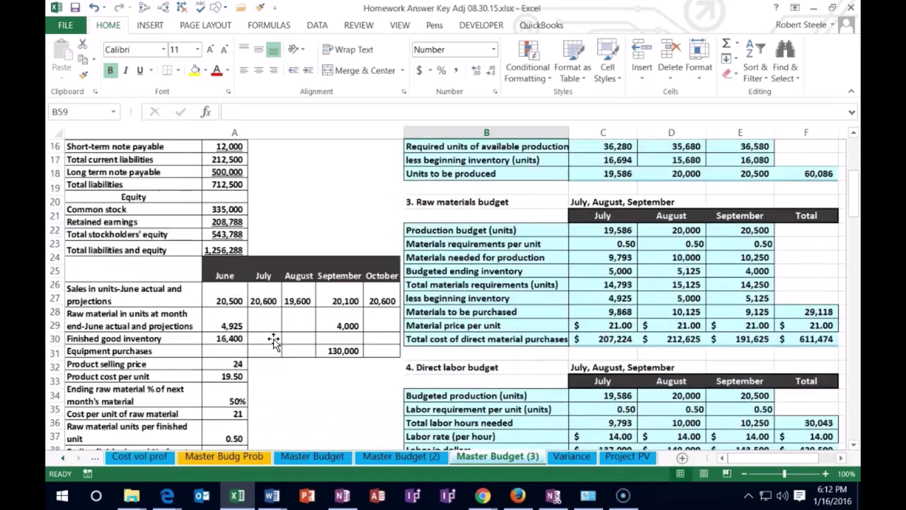
{"action": "scroll", "coordinate": [274, 342], "scroll_direction": "down", "scroll_amount": 5}
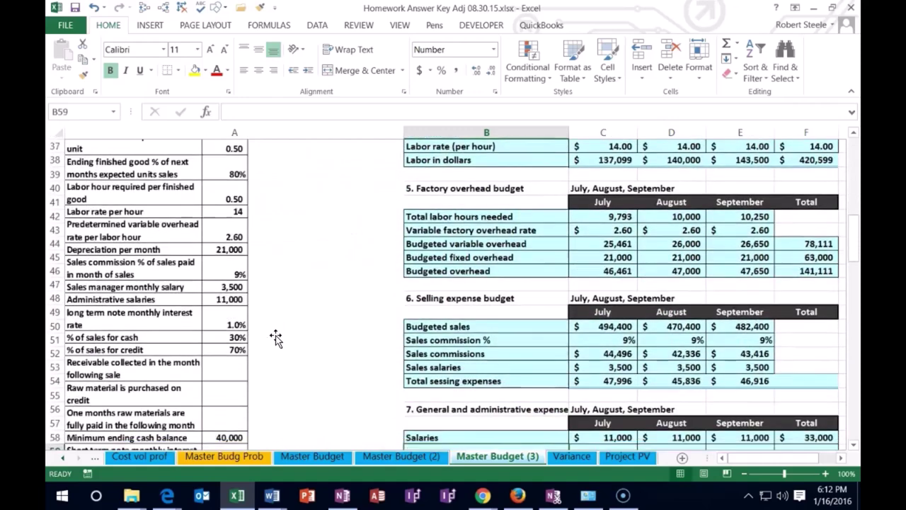
{"action": "scroll", "coordinate": [276, 338], "scroll_direction": "down", "scroll_amount": 1}
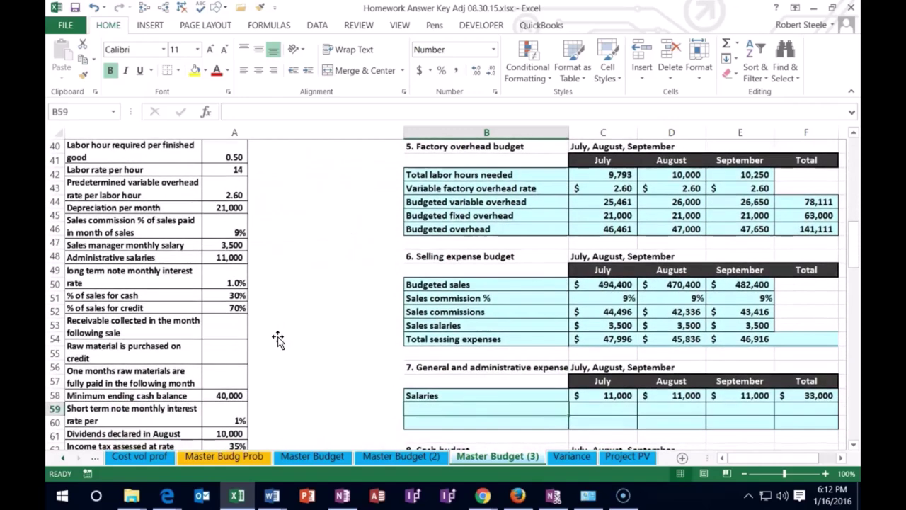
{"action": "left_click", "coordinate": [280, 293]}
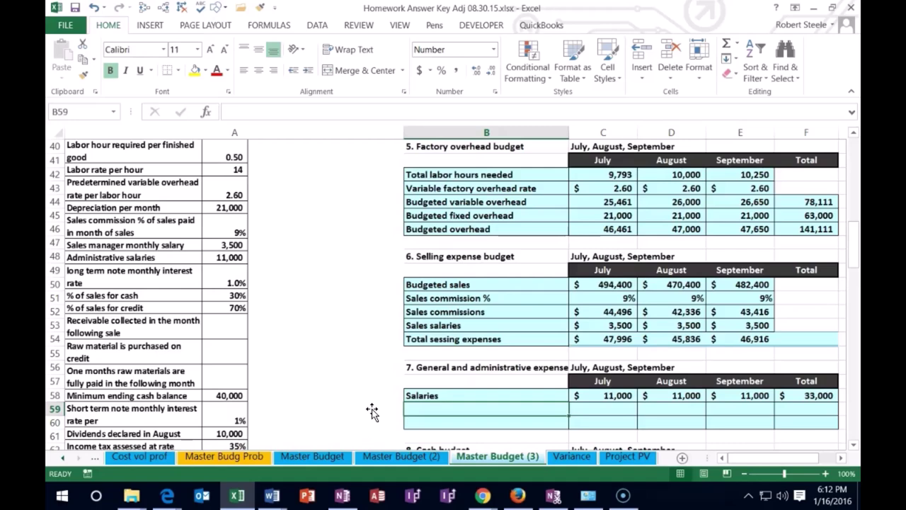
{"action": "type", "text": "Inter"}
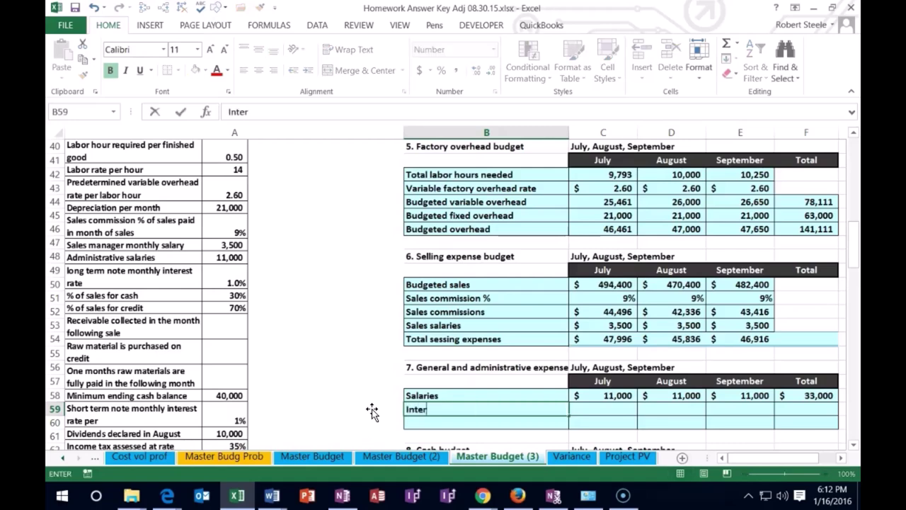
{"action": "type", "text": "est on lo"}
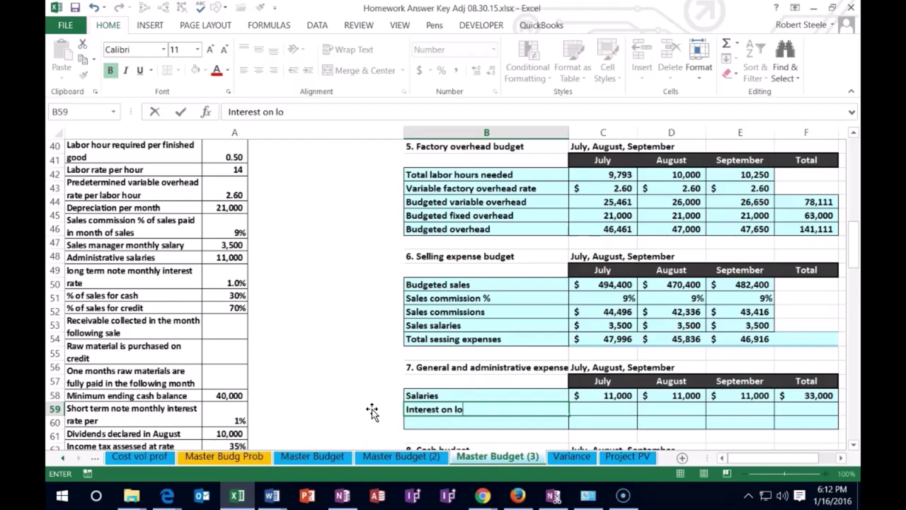
{"action": "type", "text": "ng term note"}
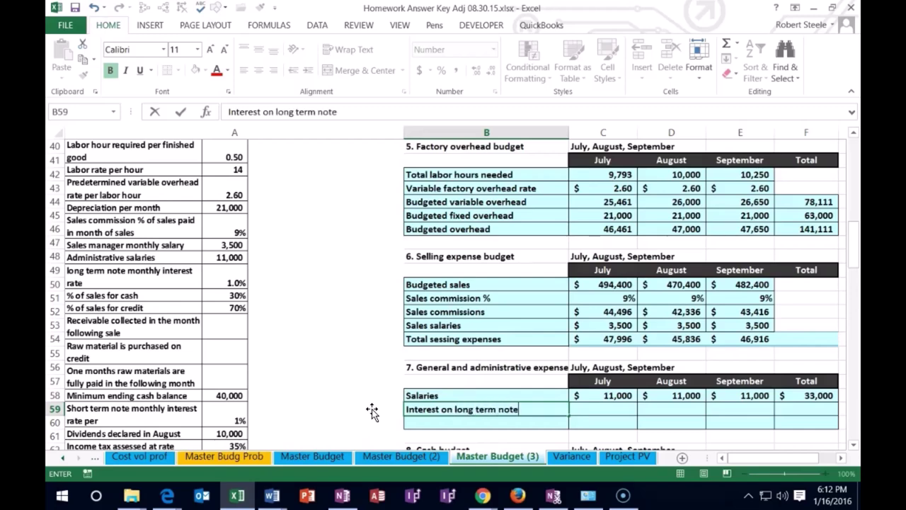
{"action": "key", "text": "Tab"}
Calculate the monthly long term note interest for July, August and September in C59, D59 and E59 with =500000*.01
{"action": "type", "text": "="}
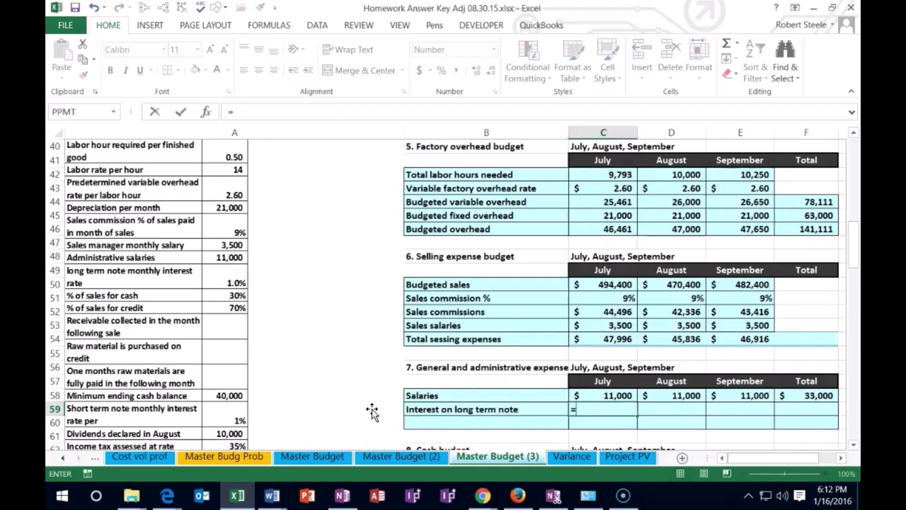
{"action": "type", "text": "500000"}
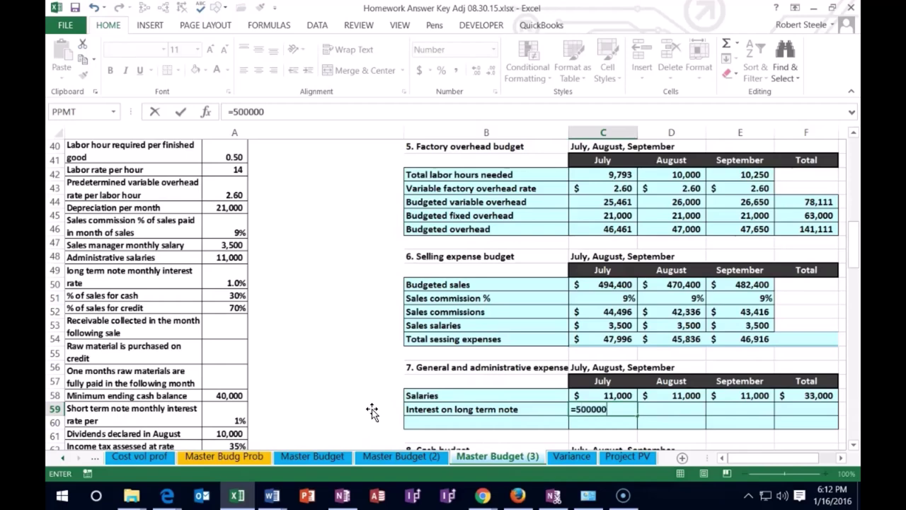
{"action": "type", "text": "*.01"}
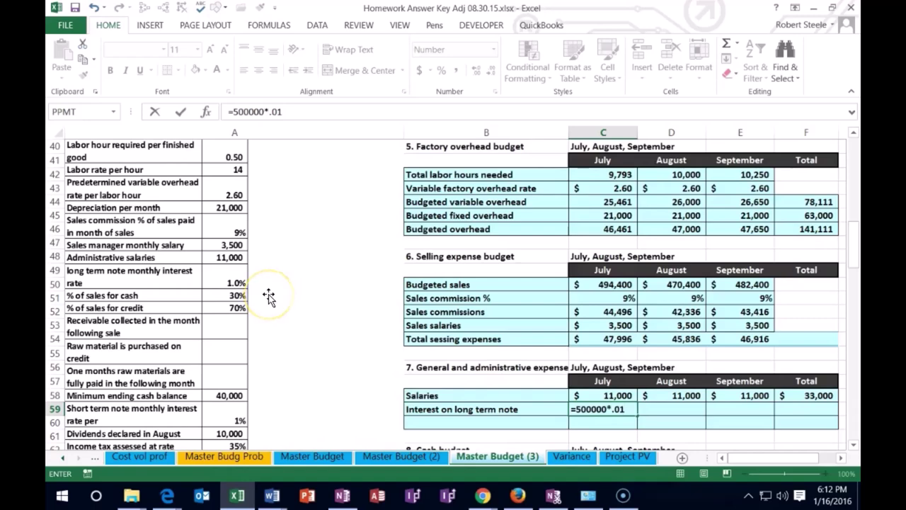
{"action": "key", "text": "Tab"}
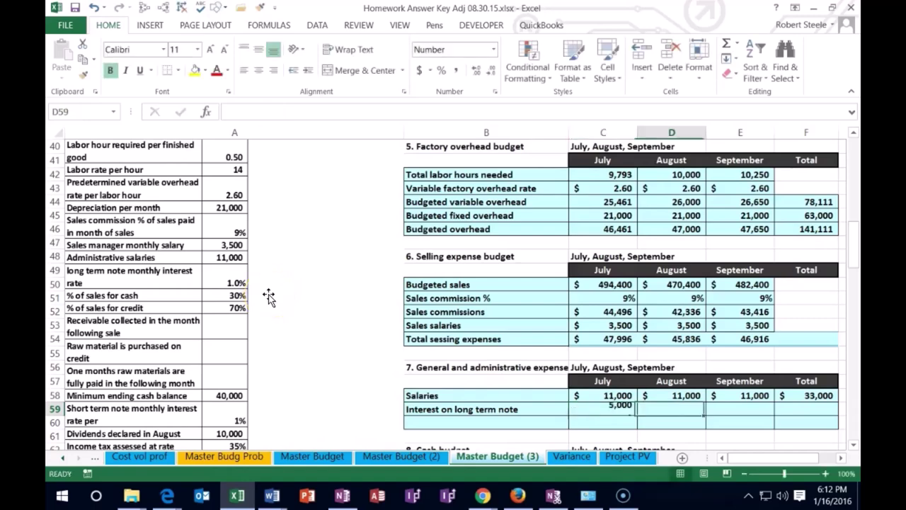
{"action": "type", "text": "=5"}
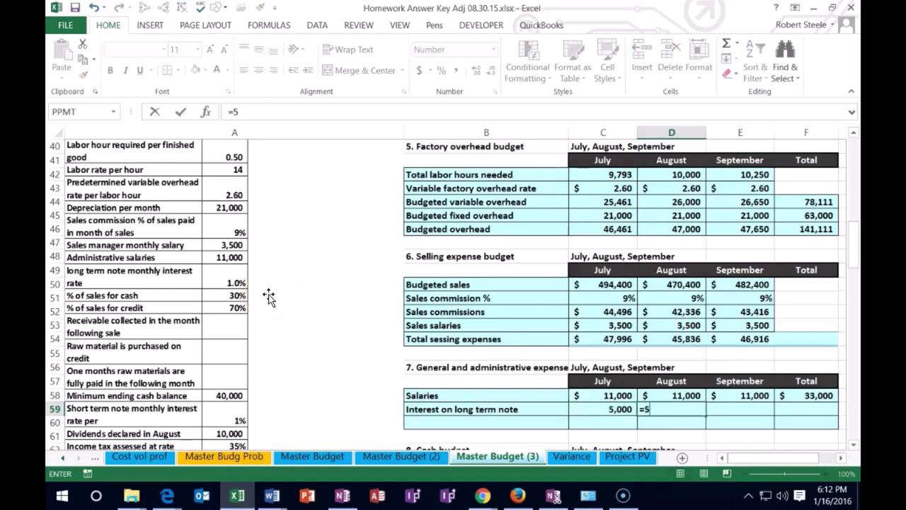
{"action": "type", "text": "00000*.01"}
{"action": "key", "text": "Tab"}
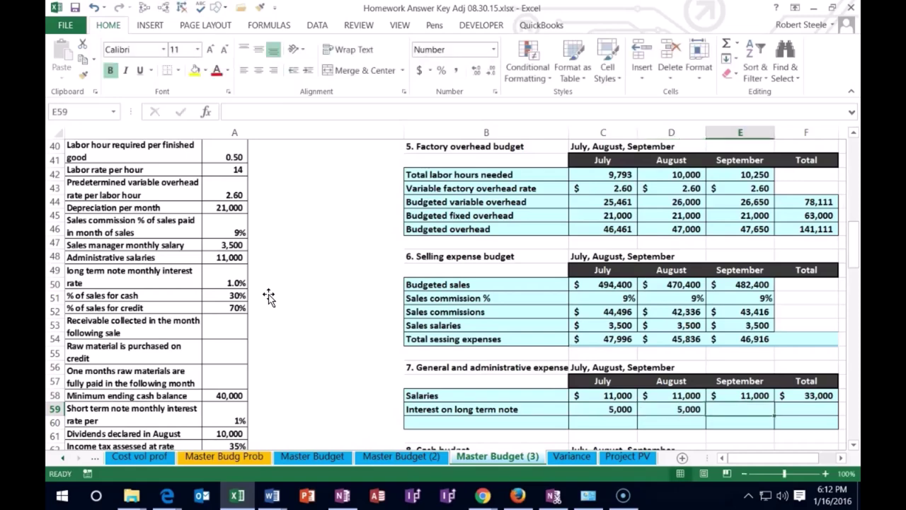
{"action": "type", "text": "=5"}
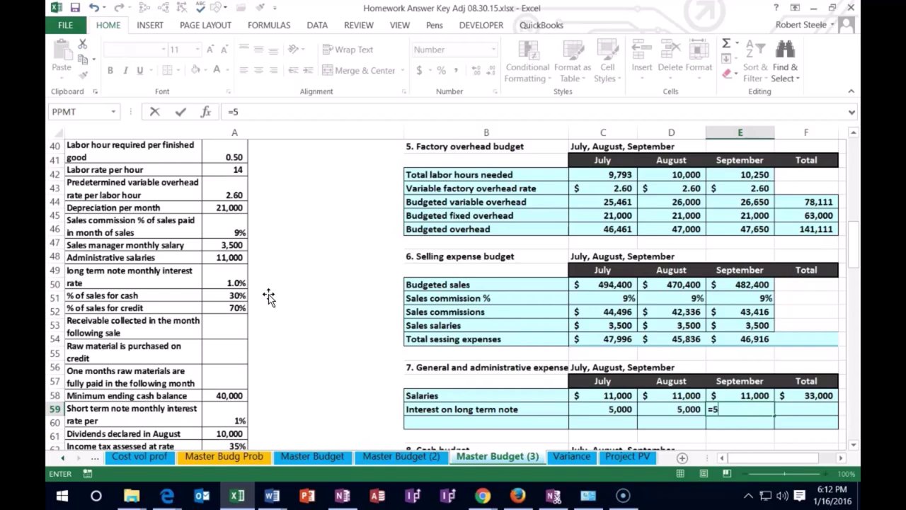
{"action": "type", "text": "00000*.01"}
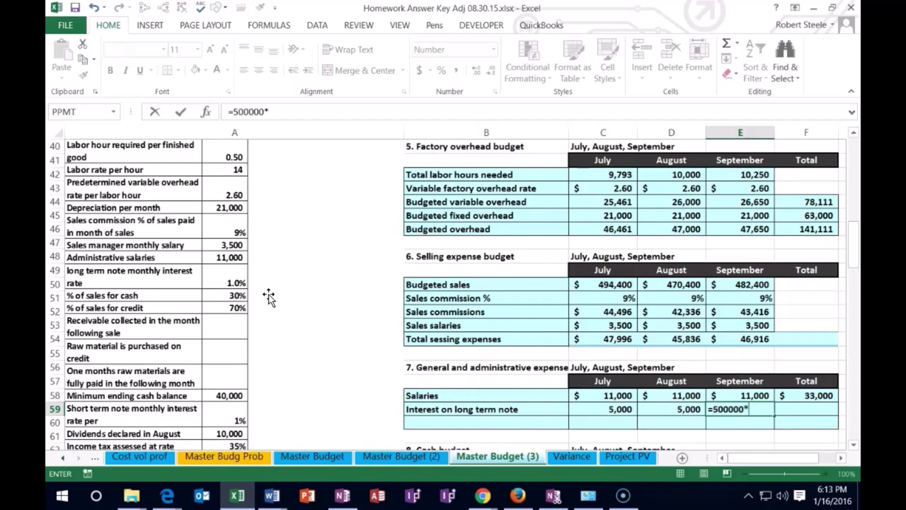
{"action": "key", "text": "Return"}
Total the quarter's long term note interest in F59 by summing C59:E59
{"action": "key", "text": "Right"}
{"action": "key", "text": "Right"}
{"action": "key", "text": "Right"}
{"action": "key", "text": "Right"}
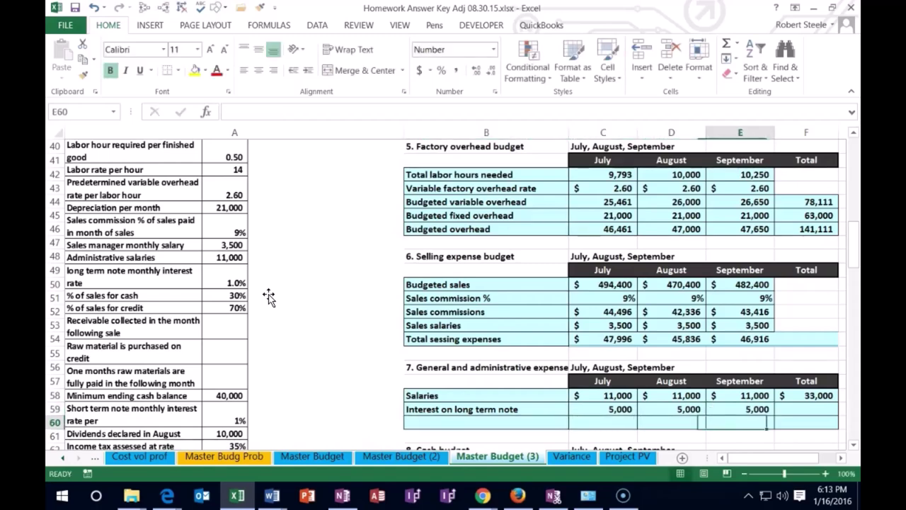
{"action": "key", "text": "Up"}
{"action": "type", "text": "=sum("}
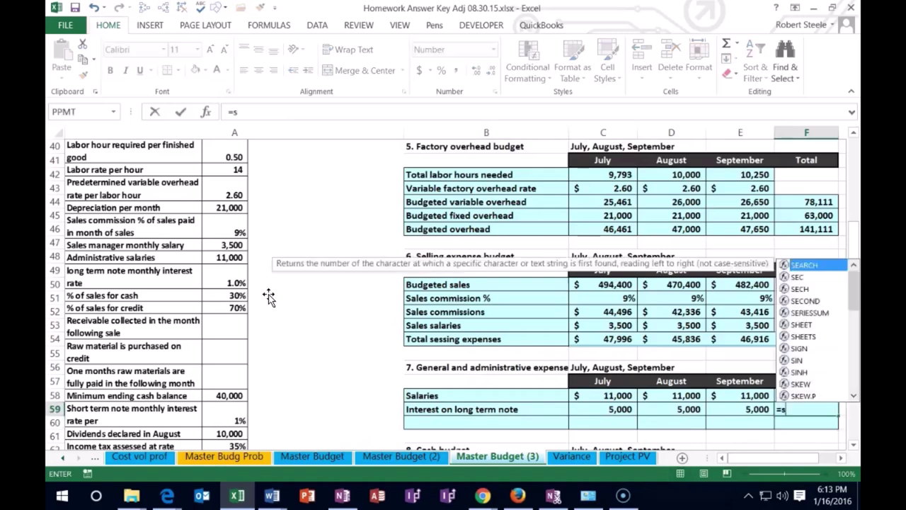
{"action": "key", "text": "Left"}
{"action": "key", "text": "shift+Left"}
{"action": "key", "text": "shift+Left"}
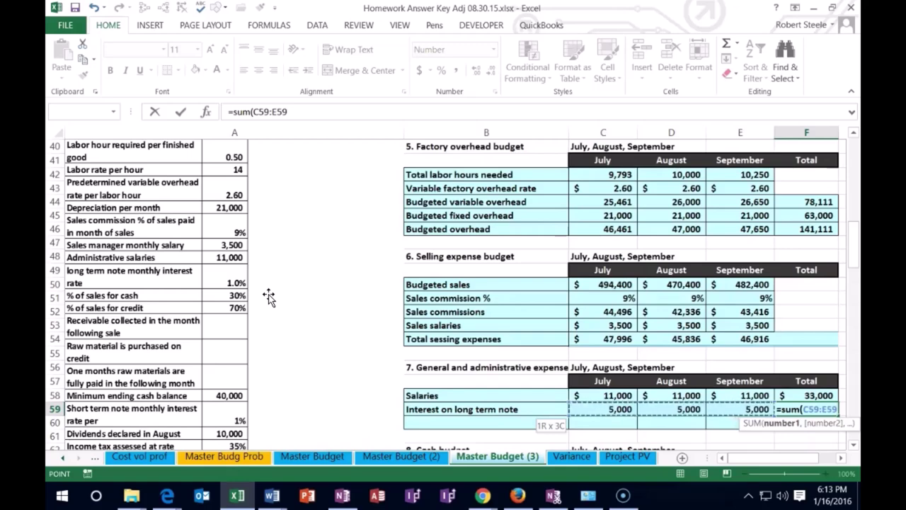
{"action": "key", "text": "Return"}
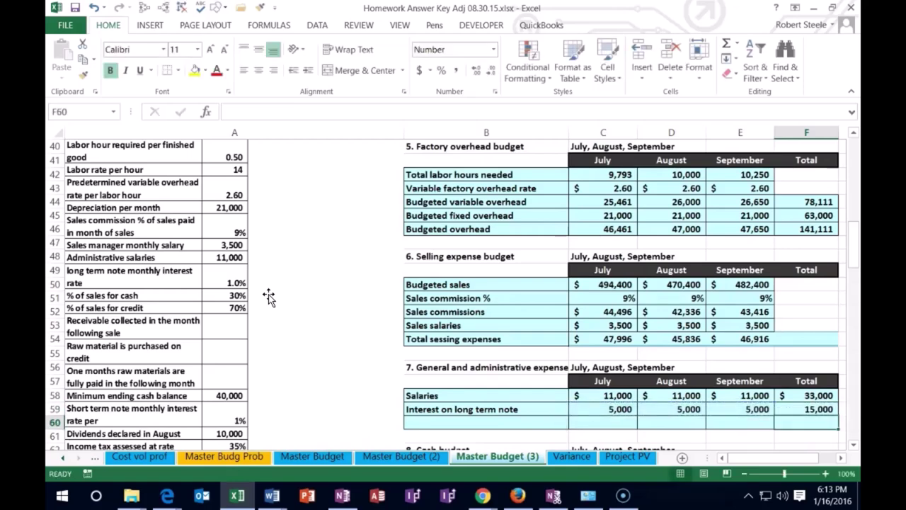
Calculate July's total general and administrative expenses in C60 as C58+C59
{"action": "key", "text": "Left"}
{"action": "key", "text": "Left"}
{"action": "key", "text": "Left"}
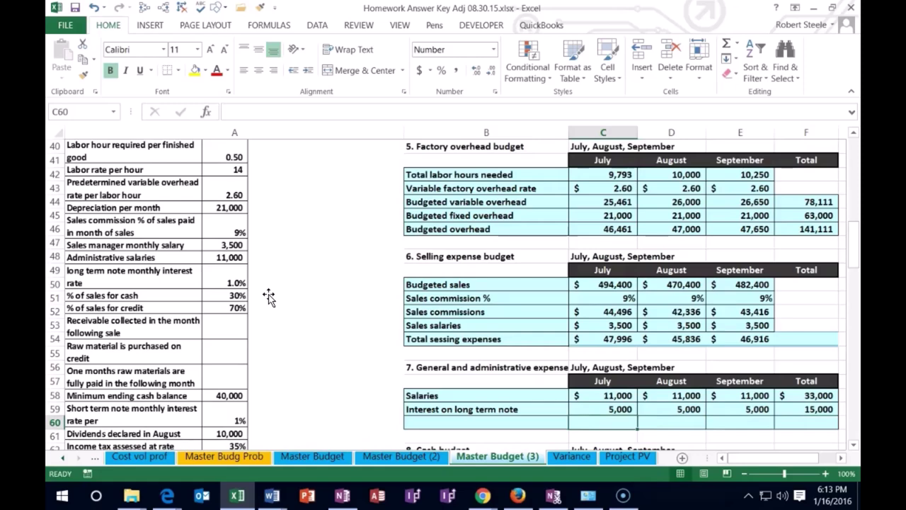
{"action": "type", "text": "="}
{"action": "key", "text": "Up"}
{"action": "key", "text": "Up"}
{"action": "type", "text": "+"}
{"action": "key", "text": "Up"}
{"action": "key", "text": "Tab"}
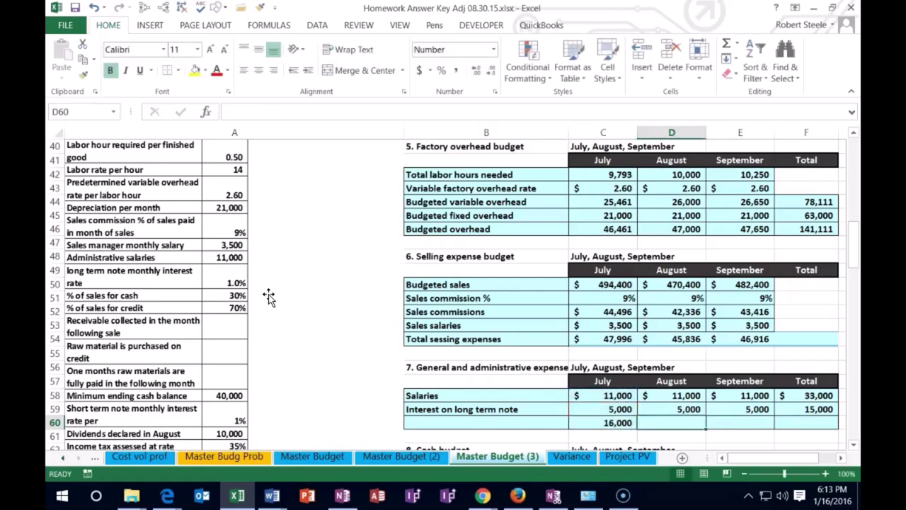
Calculate the August and September expense totals in D60 and E60 by adding salaries and long term note interest
{"action": "type", "text": "="}
{"action": "key", "text": "Up"}
{"action": "key", "text": "Up"}
{"action": "type", "text": "+"}
{"action": "key", "text": "Up"}
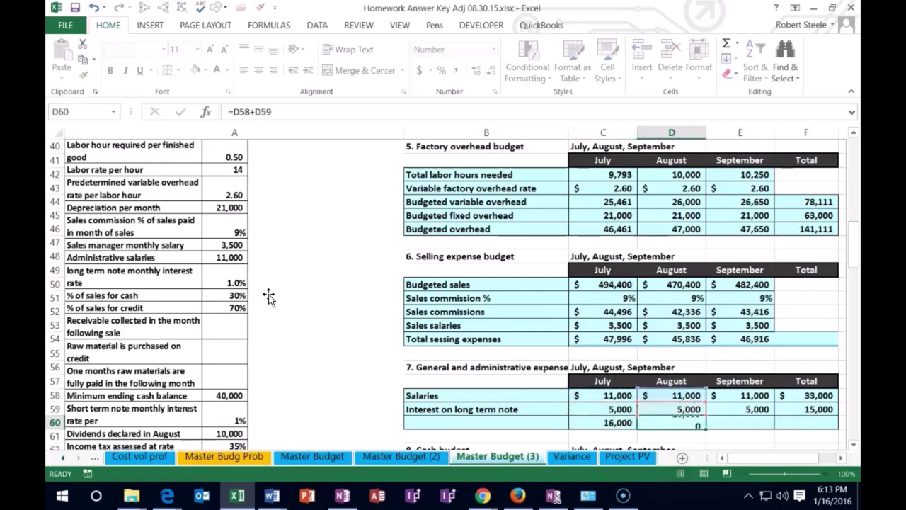
{"action": "key", "text": "Tab"}
{"action": "type", "text": "="}
{"action": "key", "text": "Up"}
{"action": "key", "text": "Up"}
{"action": "type", "text": "+"}
{"action": "key", "text": "Up"}
{"action": "key", "text": "Tab"}
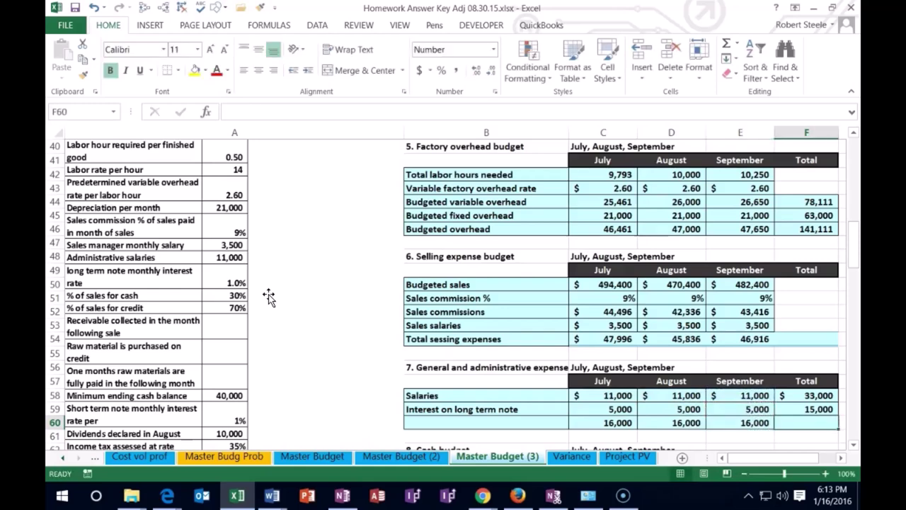
Calculate the quarter's total general and administrative expenses in F60 by adding F58 and F59
{"action": "type", "text": "="}
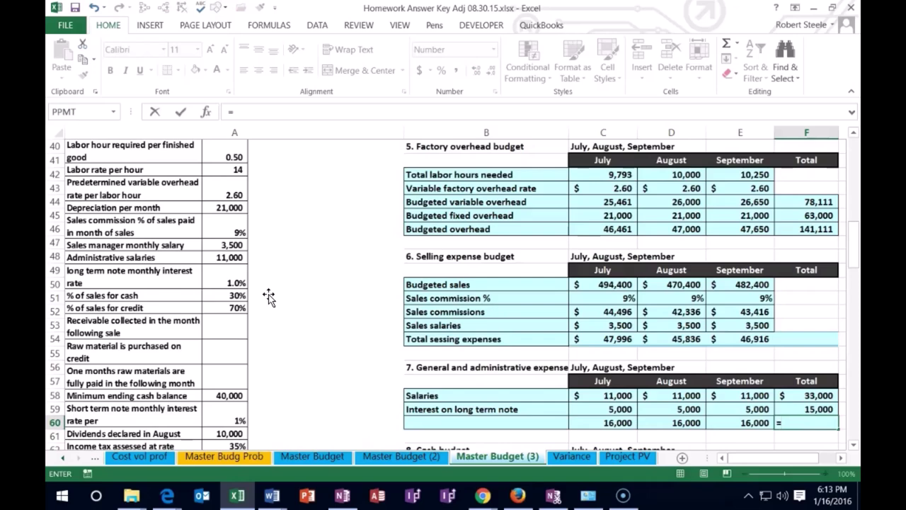
{"action": "key", "text": "Up"}
{"action": "key", "text": "Up"}
{"action": "type", "text": "+"}
{"action": "key", "text": "Up"}
{"action": "key", "text": "Return"}
Check the sum of the monthly expense totals in C60:E60 against the quarter total in F60
{"action": "key", "text": "Left"}
{"action": "key", "text": "Left"}
{"action": "key", "text": "Left"}
{"action": "left_click", "coordinate": [617, 409]}
{"action": "scroll", "coordinate": [617, 408], "scroll_direction": "down", "scroll_amount": 2}
{"action": "left_click", "coordinate": [623, 340]}
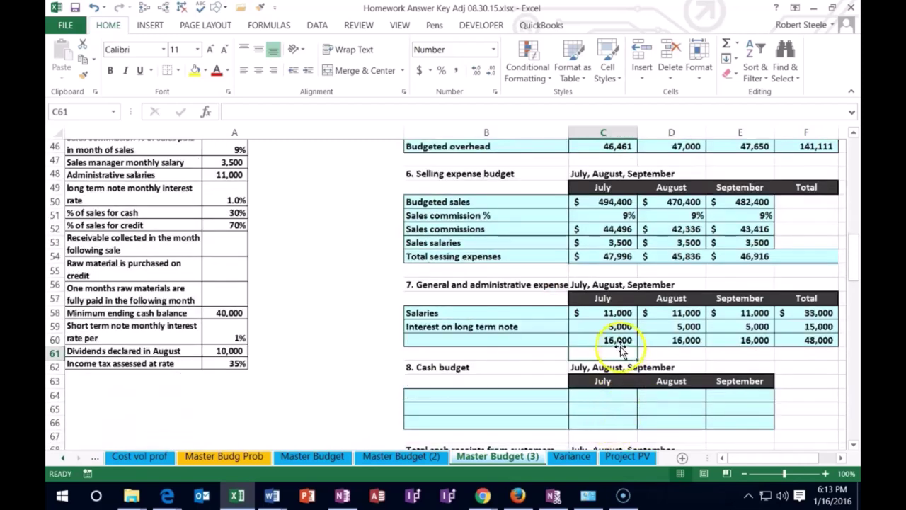
{"action": "left_click_drag", "start_coordinate": [625, 341], "coordinate": [716, 345]}
{"action": "left_click", "coordinate": [665, 474]}
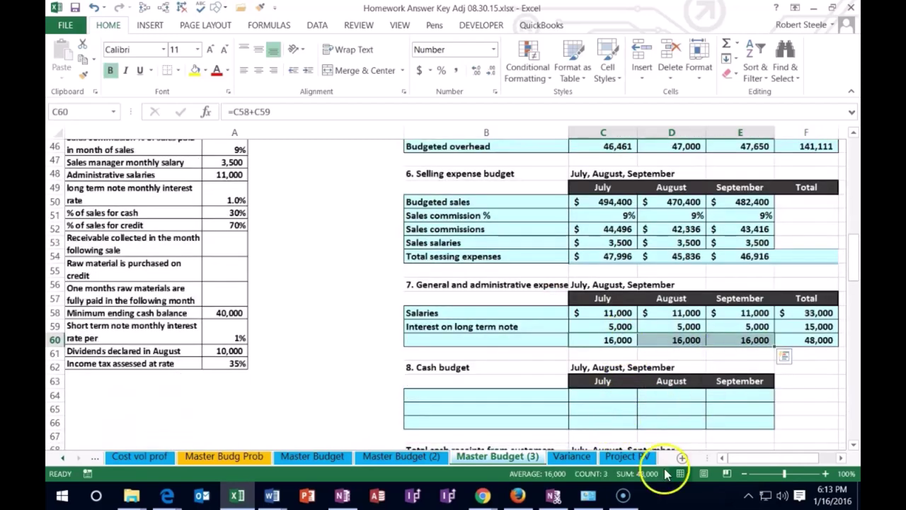
Label B60 as Total expenses
{"action": "left_click", "coordinate": [477, 340]}
{"action": "type", "text": "tota"}
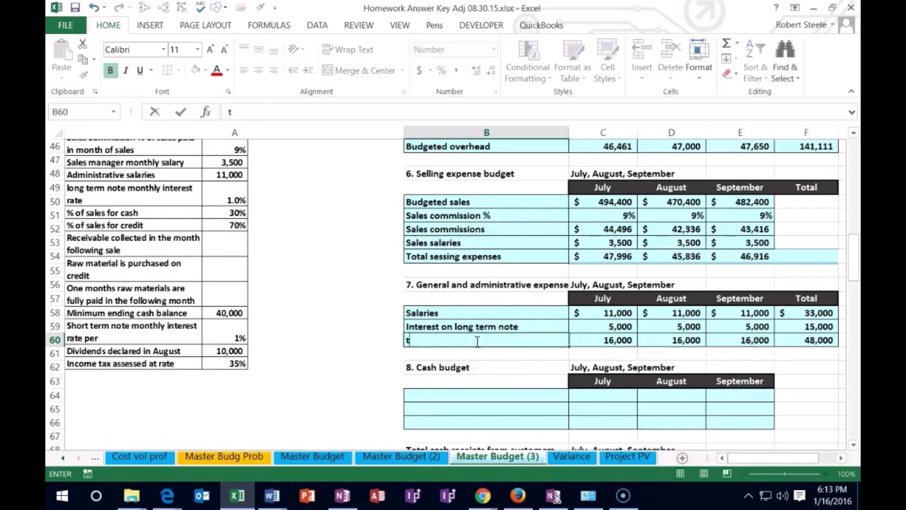
{"action": "key", "text": "BackSpace"}
{"action": "key", "text": "BackSpace"}
{"action": "key", "text": "BackSpace"}
{"action": "key", "text": "BackSpace"}
{"action": "type", "text": "Total expenses"}
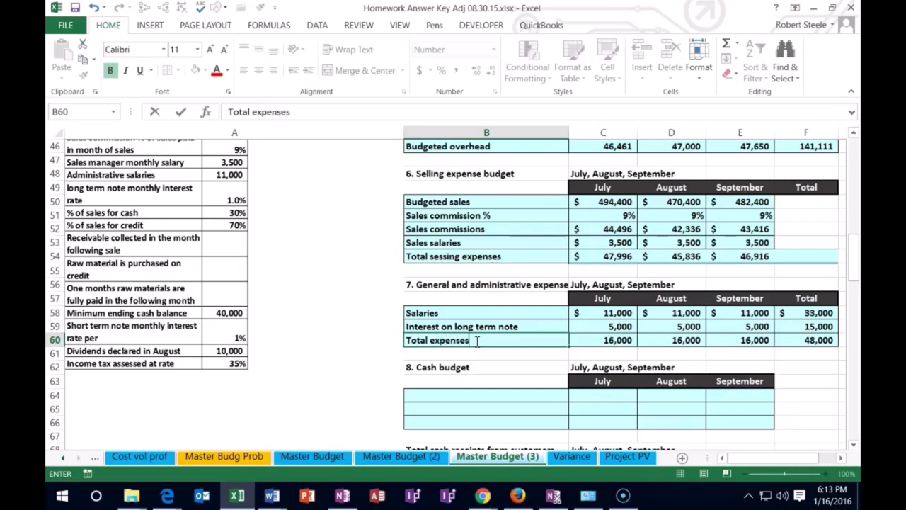
{"action": "key", "text": "Return"}
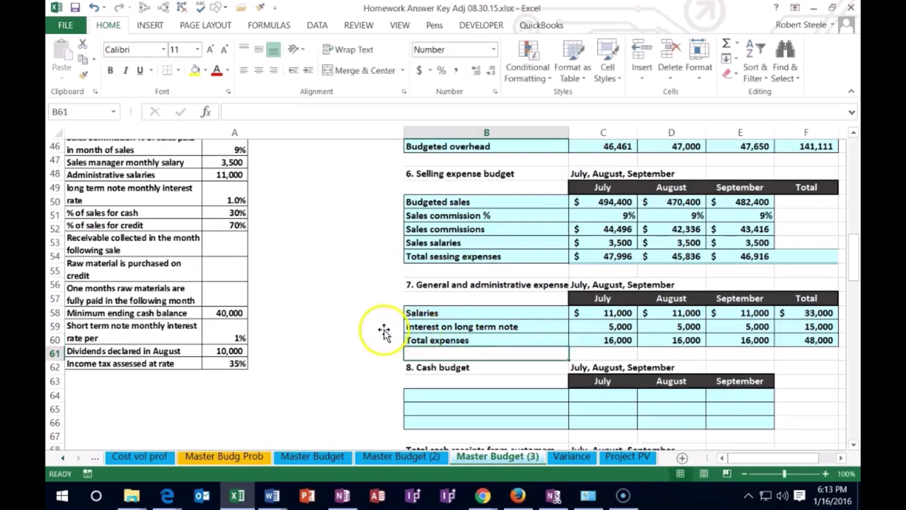
Examine the empty cash budget section and the given data on cash sales, credit sales and receivable collection
{"action": "scroll", "coordinate": [385, 331], "scroll_direction": "down", "scroll_amount": 2}
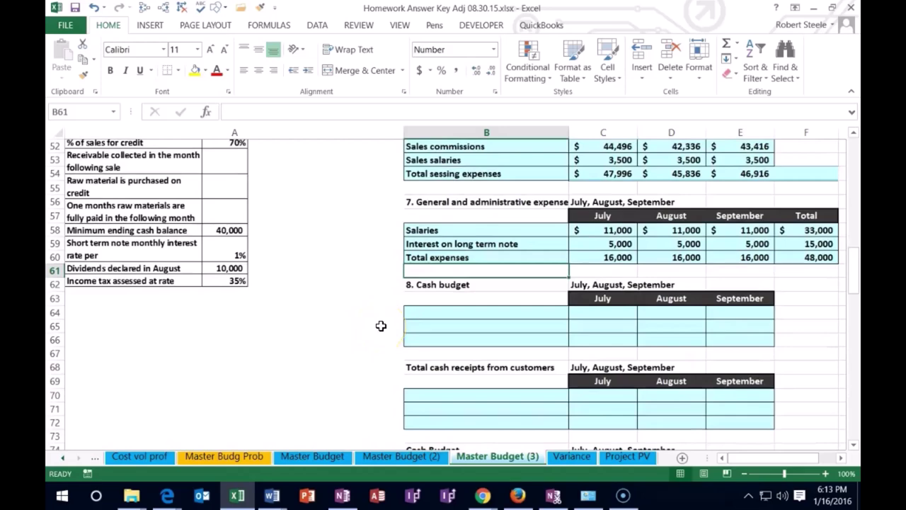
{"action": "scroll", "coordinate": [429, 243], "scroll_direction": "down", "scroll_amount": 1}
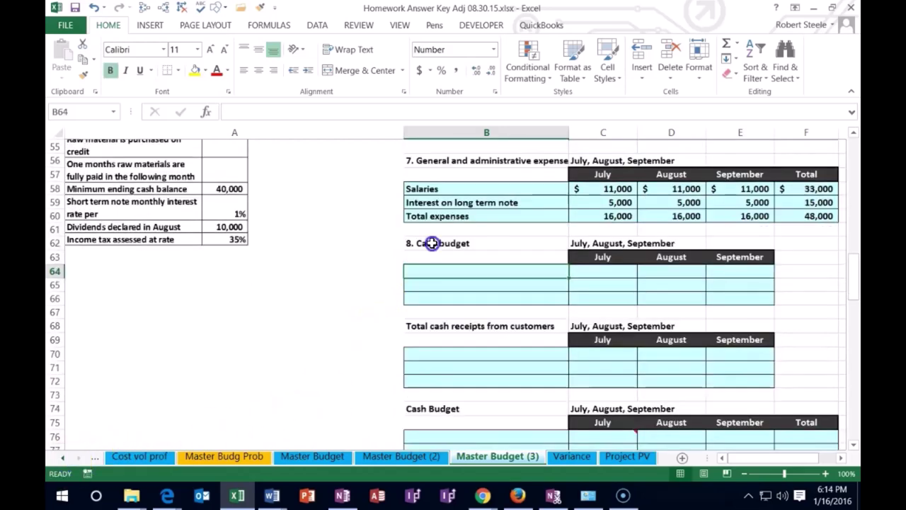
{"action": "left_click", "coordinate": [431, 243]}
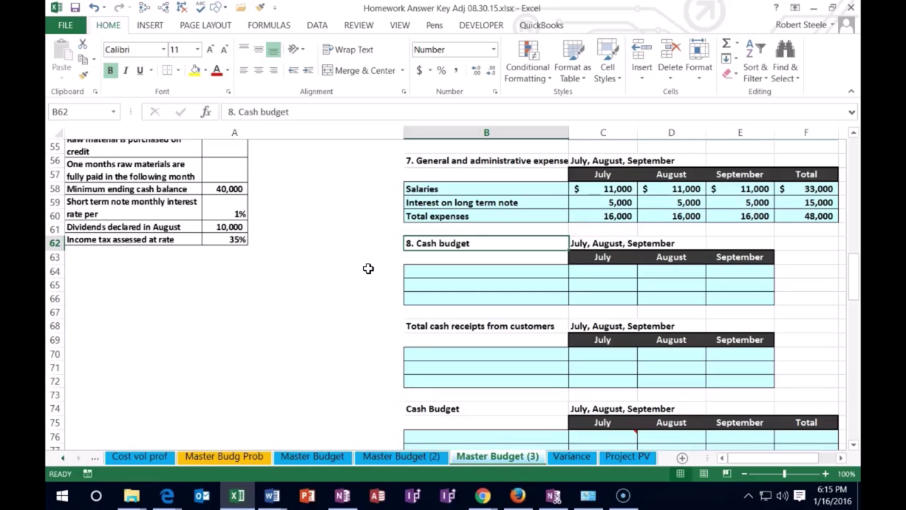
{"action": "key", "text": "Down"}
{"action": "key", "text": "Down"}
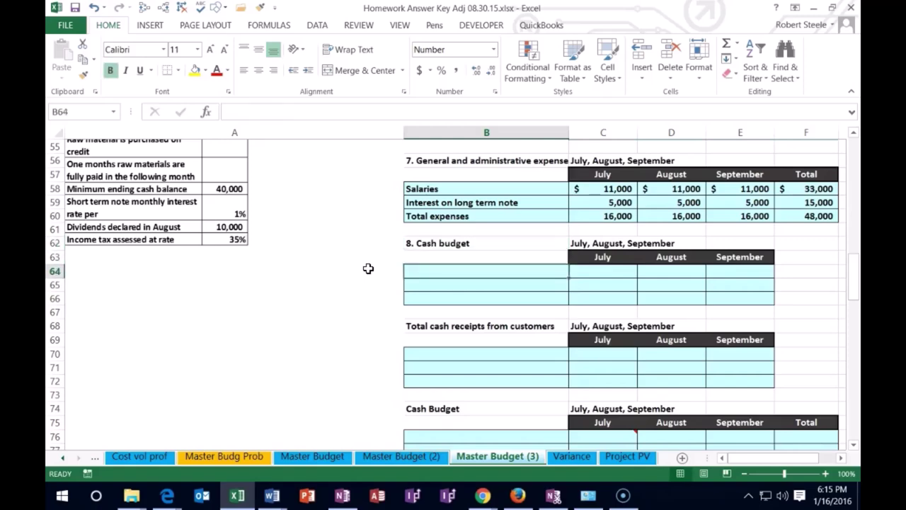
{"action": "scroll", "coordinate": [335, 291], "scroll_direction": "up", "scroll_amount": 4}
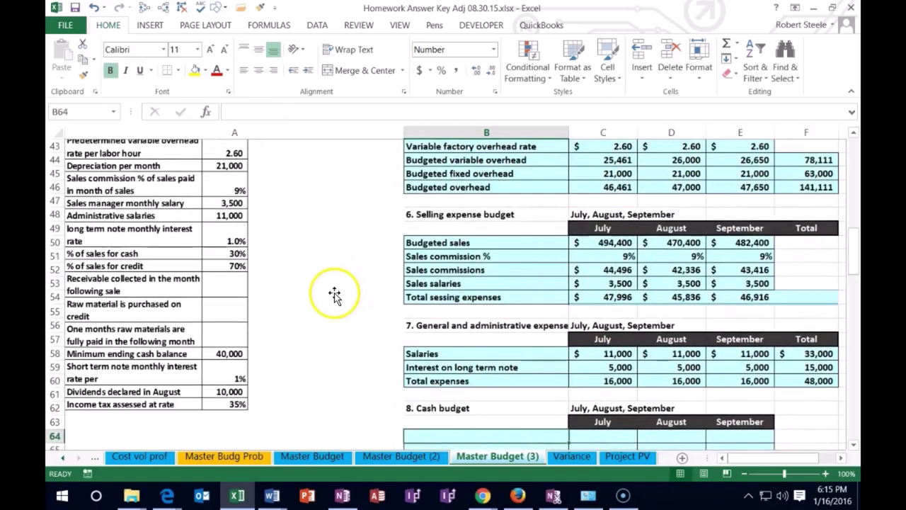
{"action": "left_click", "coordinate": [263, 267]}
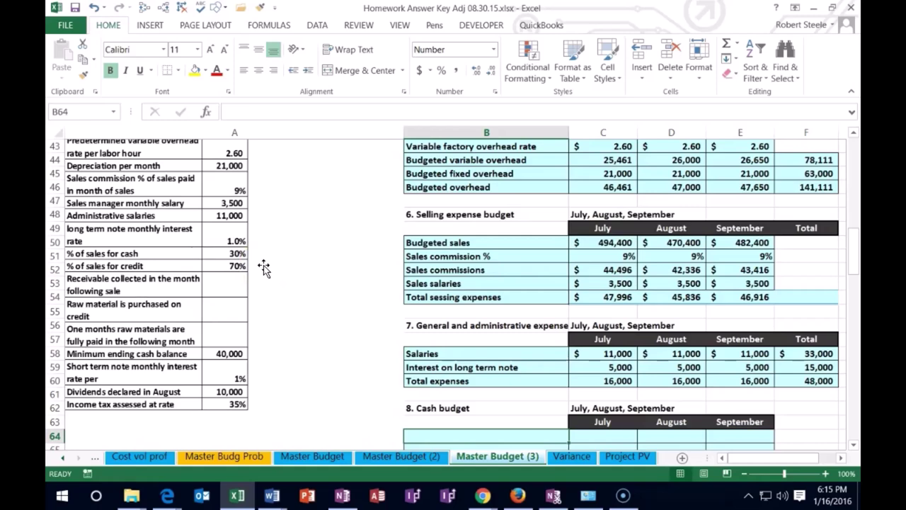
{"action": "left_click", "coordinate": [263, 278]}
Label the first cash budget row in B64 as Total budgetes sales
{"action": "scroll", "coordinate": [283, 284], "scroll_direction": "down", "scroll_amount": 3}
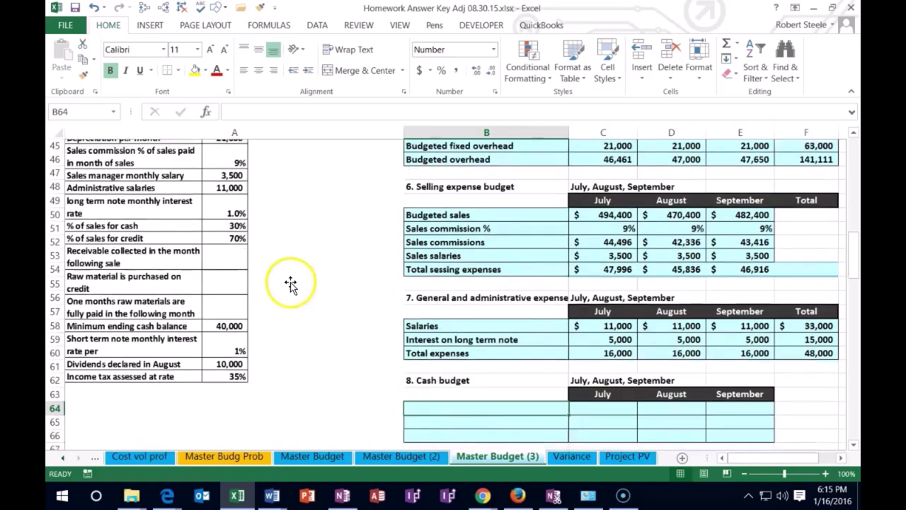
{"action": "left_click", "coordinate": [569, 349]}
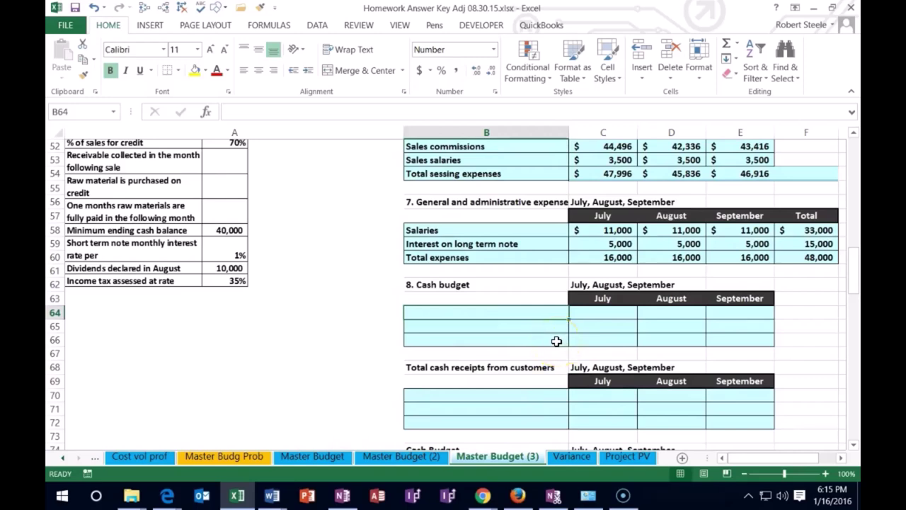
{"action": "type", "text": "Tota"}
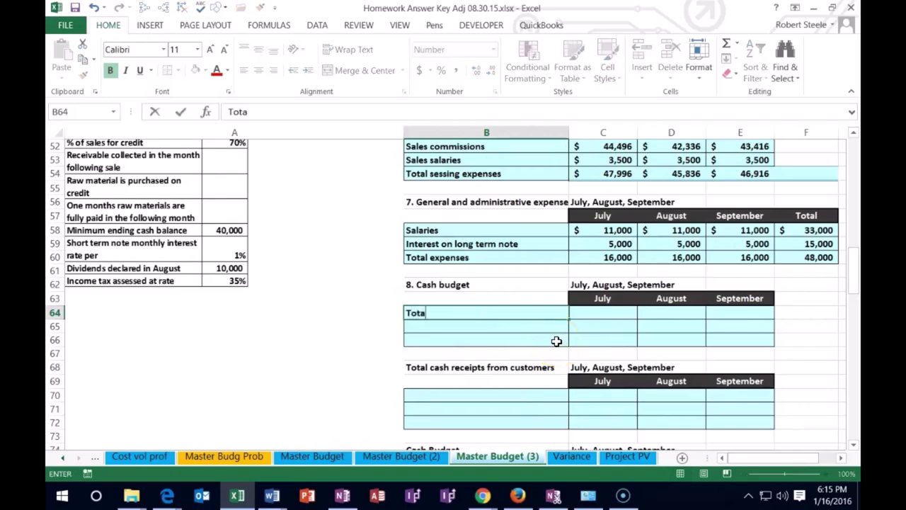
{"action": "type", "text": "l budge"}
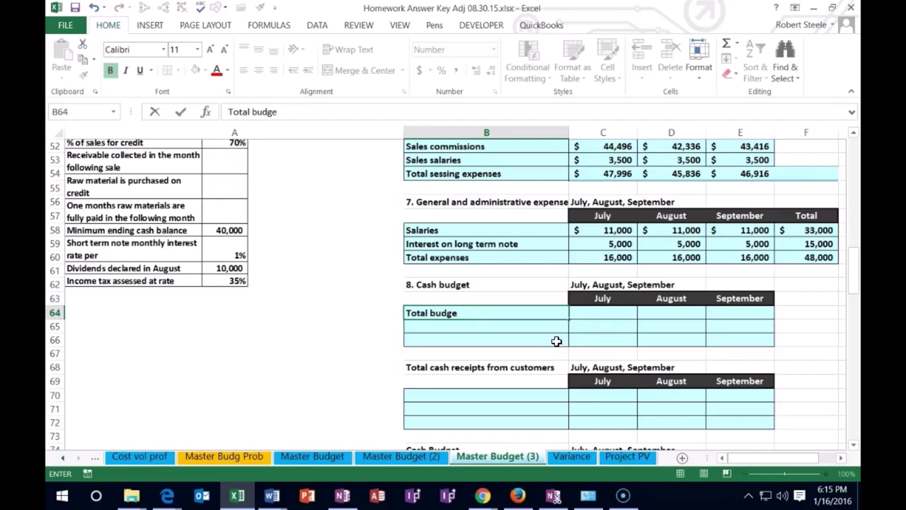
{"action": "type", "text": "tes sales"}
{"action": "key", "text": "Tab"}
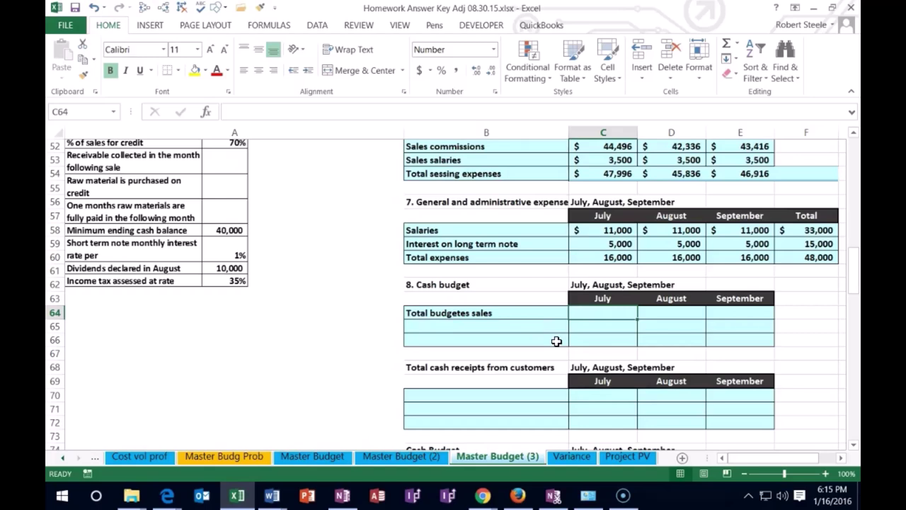
Link July's budgeted sales in C64 to the July total dollars in the sales budget with =E5
{"action": "type", "text": "="}
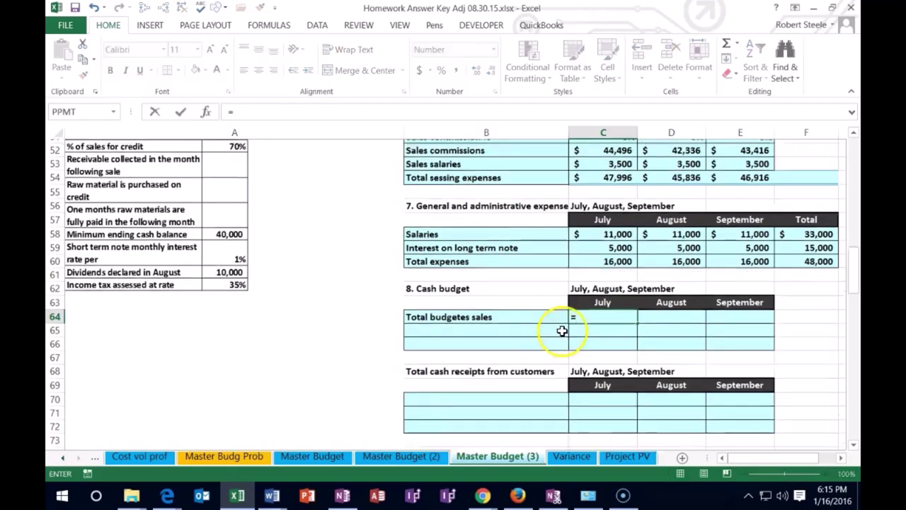
{"action": "scroll", "coordinate": [557, 341], "scroll_direction": "up", "scroll_amount": 17}
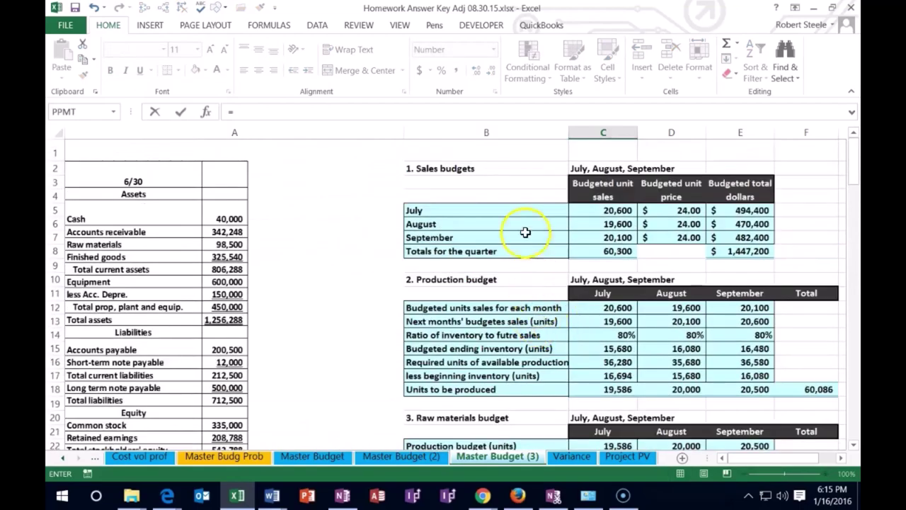
{"action": "left_click", "coordinate": [748, 210]}
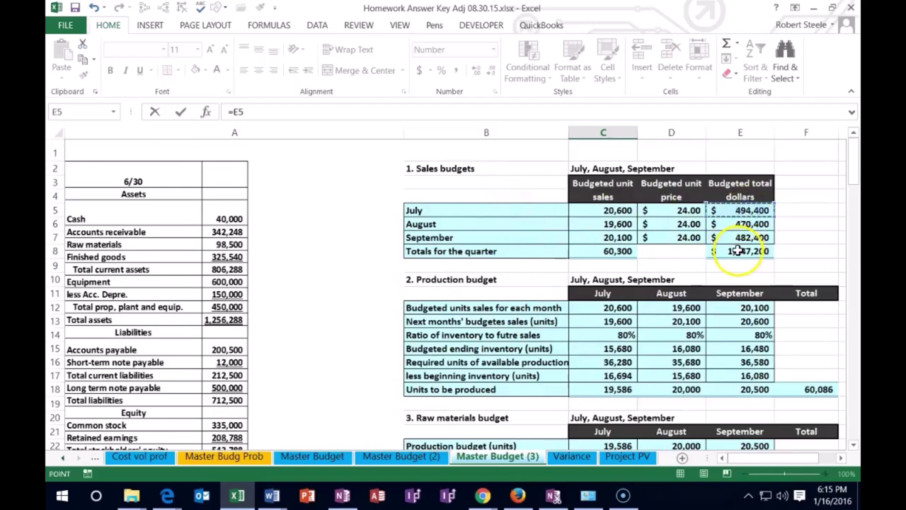
{"action": "key", "text": "Tab"}
Link August's budgeted sales in D64 to the August total dollars in the sales budget with =E6
{"action": "scroll", "coordinate": [729, 247], "scroll_direction": "down", "scroll_amount": 3}
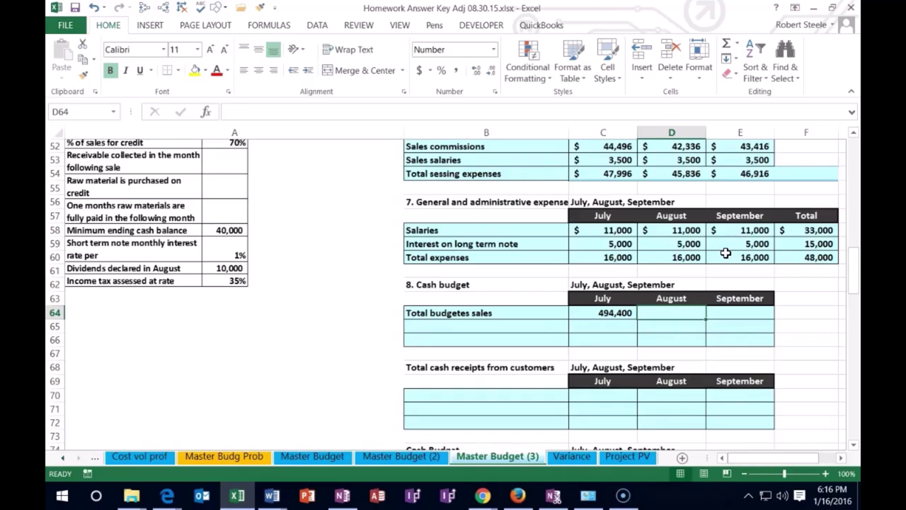
{"action": "type", "text": "="}
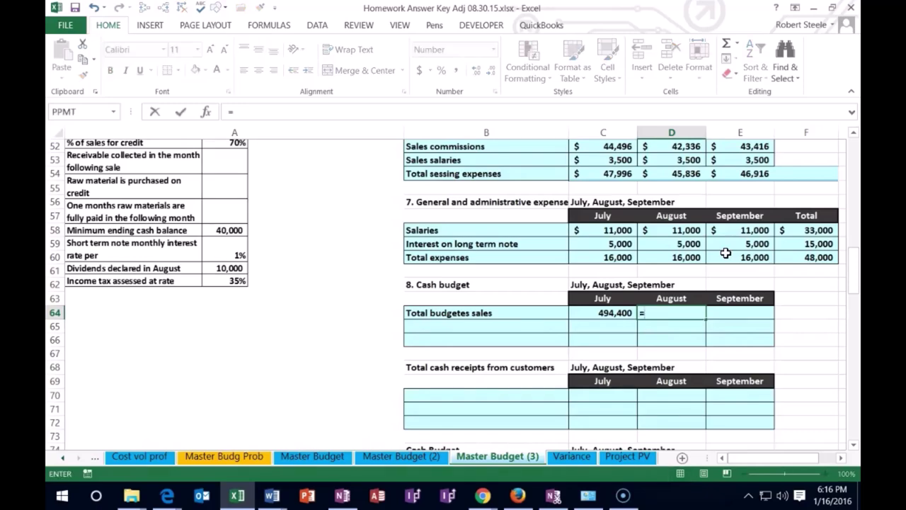
{"action": "scroll", "coordinate": [751, 298], "scroll_direction": "up", "scroll_amount": 17}
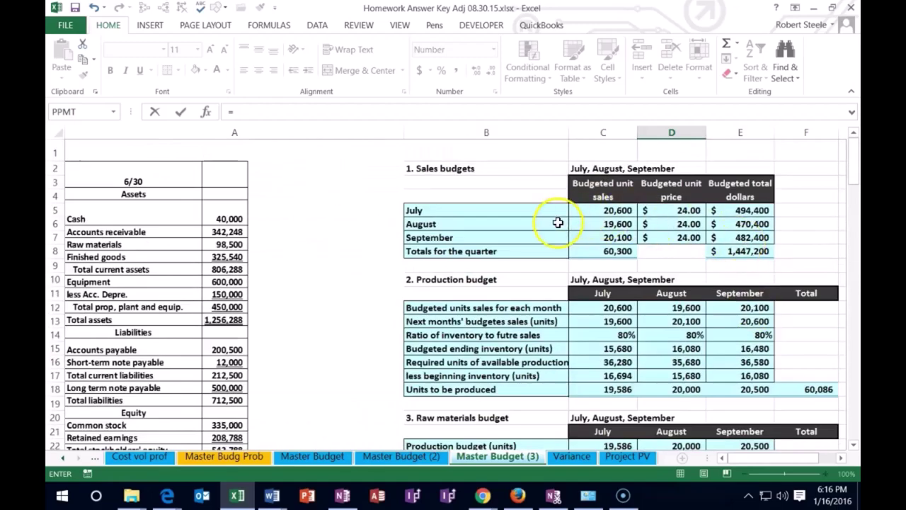
{"action": "left_click", "coordinate": [741, 223]}
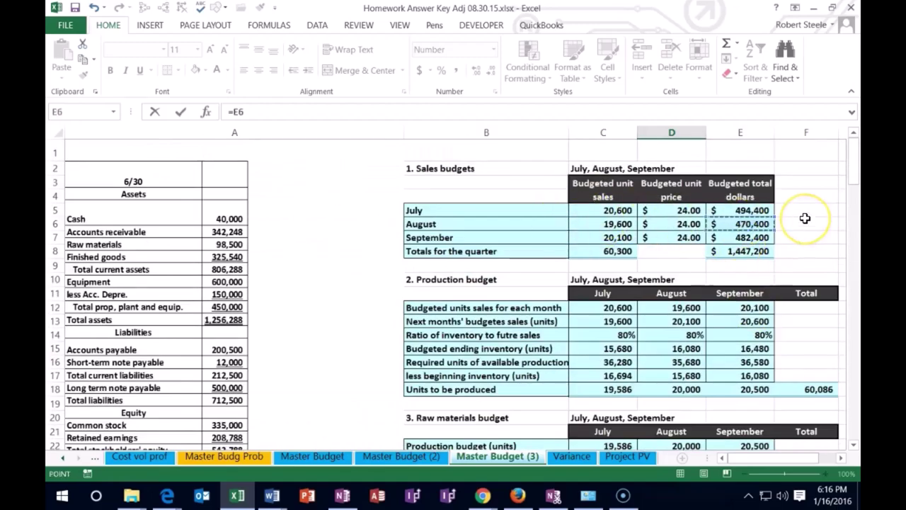
{"action": "key", "text": "Return"}
Link September's budgeted sales in E64 to the September total dollars in the sales budget with =E7
{"action": "scroll", "coordinate": [804, 227], "scroll_direction": "down", "scroll_amount": 3}
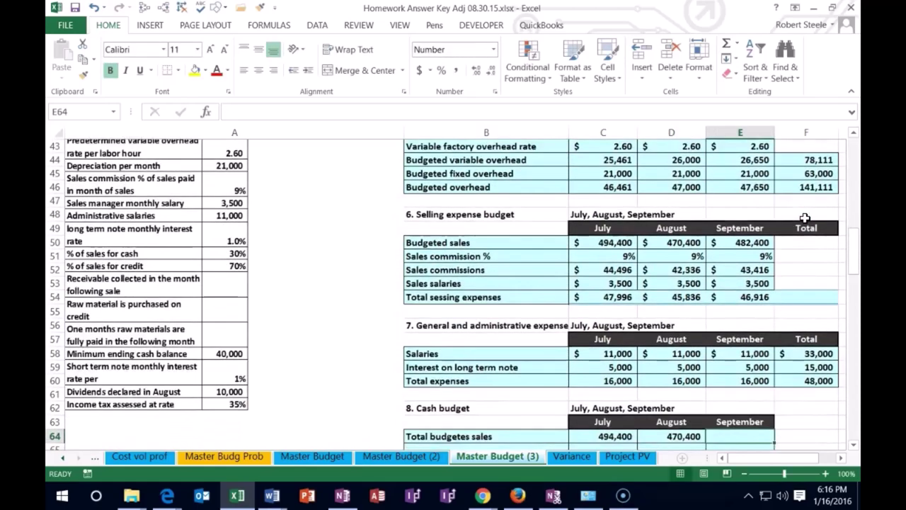
{"action": "scroll", "coordinate": [803, 233], "scroll_direction": "down", "scroll_amount": 1}
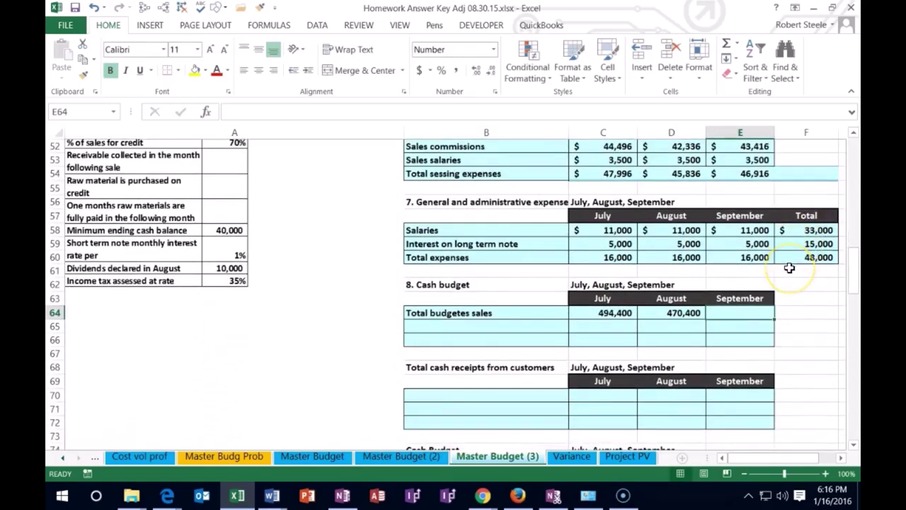
{"action": "type", "text": "="}
{"action": "scroll", "coordinate": [786, 255], "scroll_direction": "up", "scroll_amount": 17}
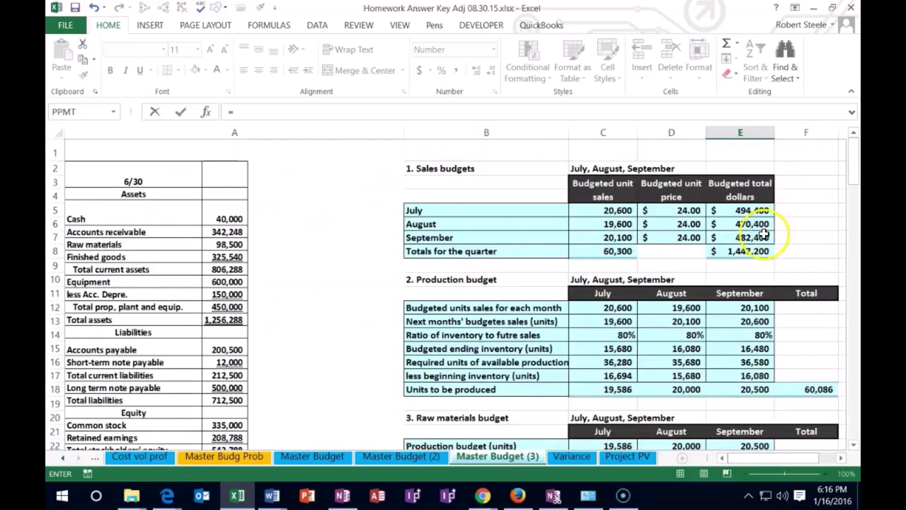
{"action": "left_click", "coordinate": [765, 235]}
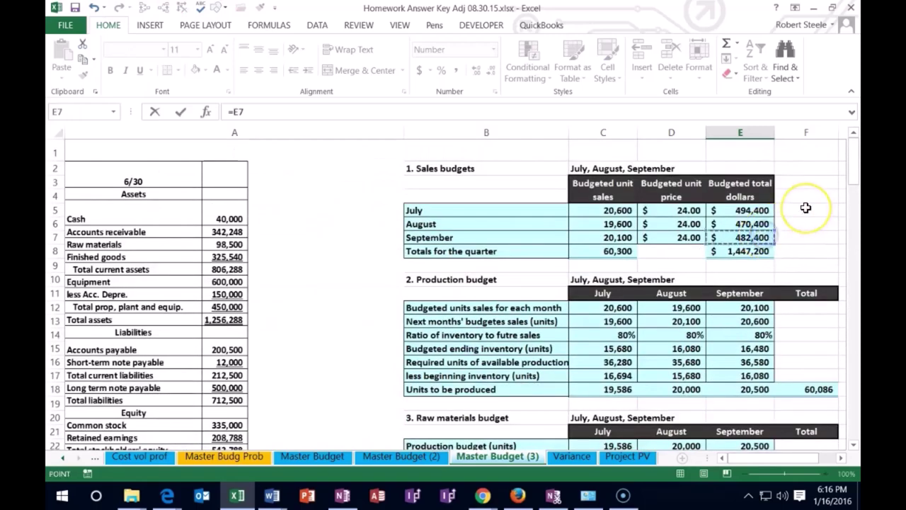
{"action": "key", "text": "Return"}
Format the total budgeted sales in C64:E64 with dollar signs, and label B65 Cash sales 30% and B66 Sales on credit 70%
{"action": "key", "text": "Left"}
{"action": "key", "text": "Left"}
{"action": "key", "text": "Left"}
{"action": "key", "text": "Down"}
{"action": "key", "text": "Down"}
{"action": "key", "text": "Down"}
{"action": "key", "text": "Down"}
{"action": "key", "text": "Down"}
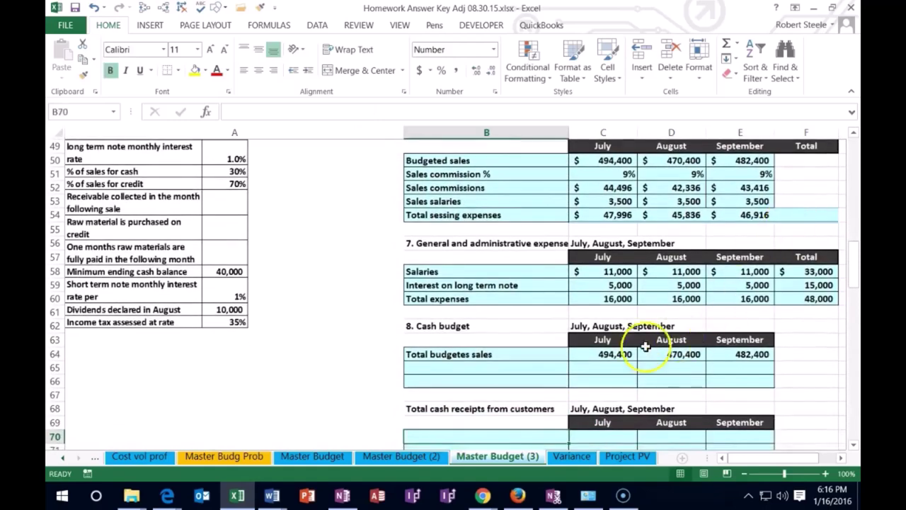
{"action": "left_click", "coordinate": [618, 353]}
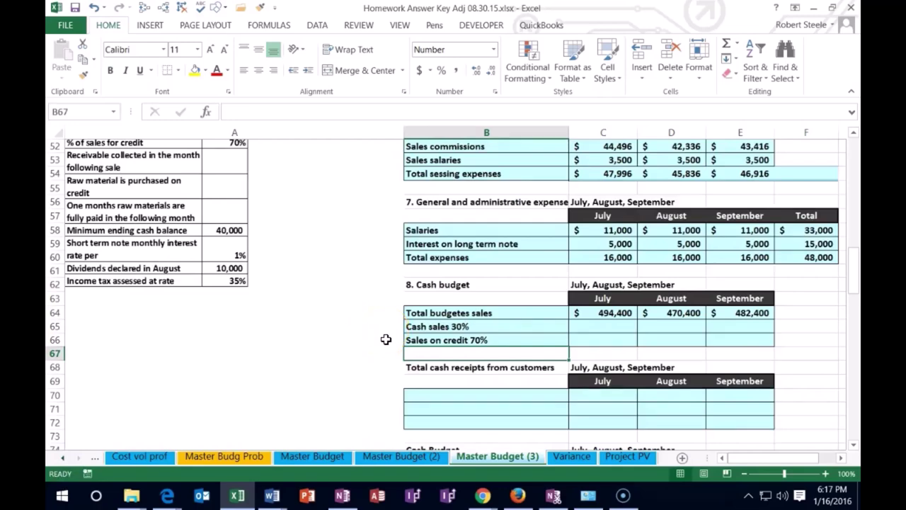
Calculate July's cash sales in C65 as 30% of its total budgeted sales with =C64*.3
{"action": "left_click", "coordinate": [583, 324]}
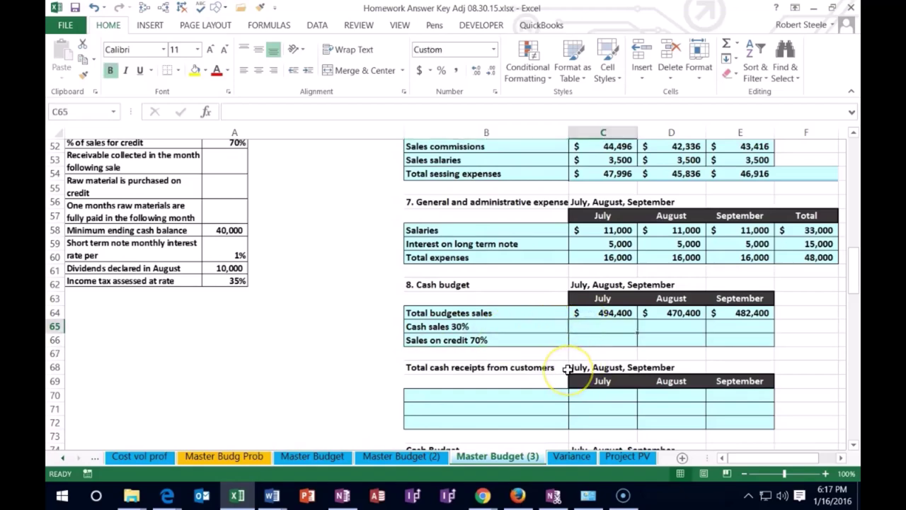
{"action": "type", "text": "="}
{"action": "key", "text": "Up"}
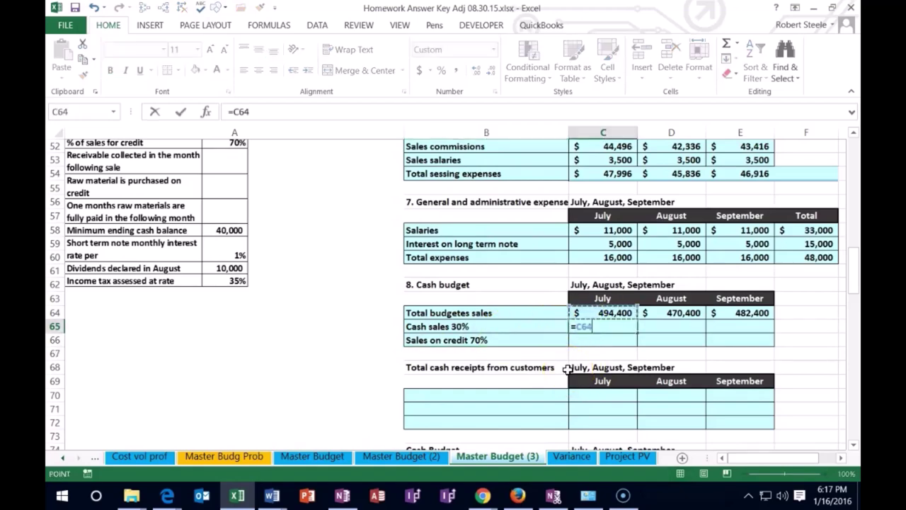
{"action": "type", "text": "*"}
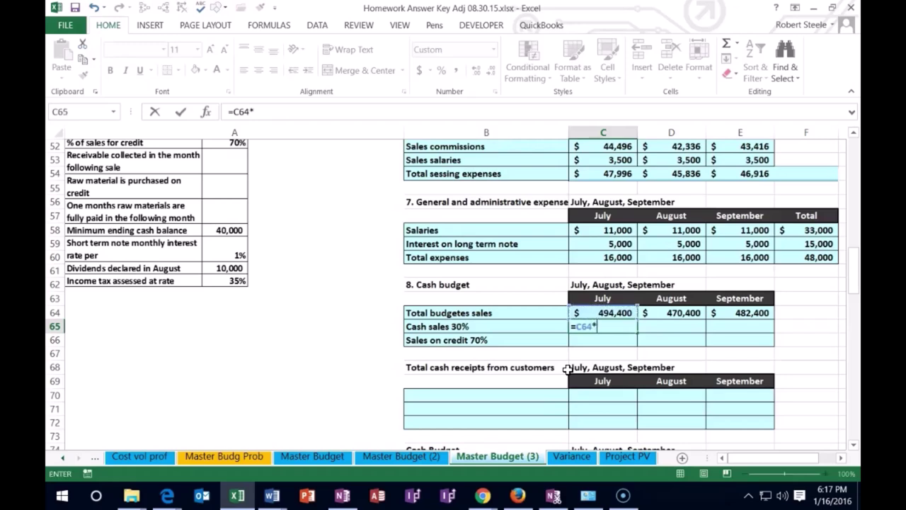
{"action": "type", "text": ".3"}
{"action": "key", "text": "Return"}
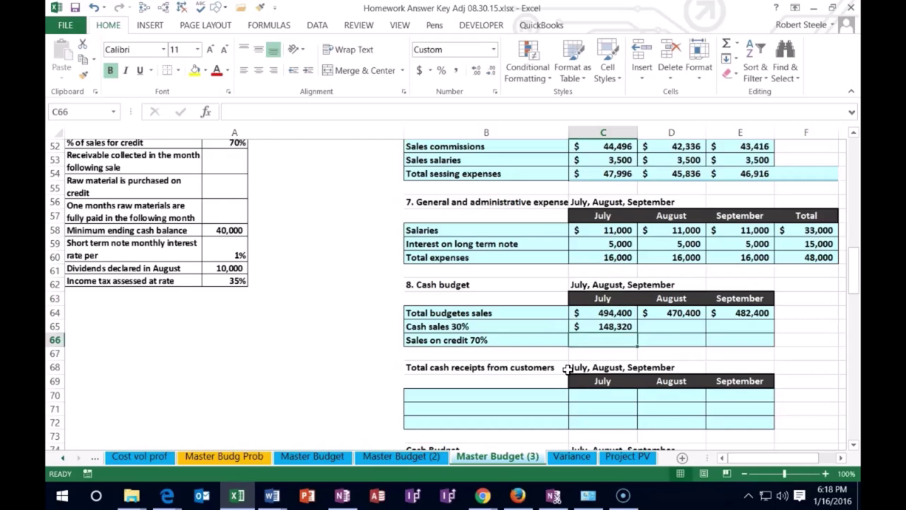
Calculate July's sales on credit in C66 as 70% of its total budgeted sales with =C64*.7
{"action": "type", "text": "="}
{"action": "key", "text": "Up"}
{"action": "key", "text": "Up"}
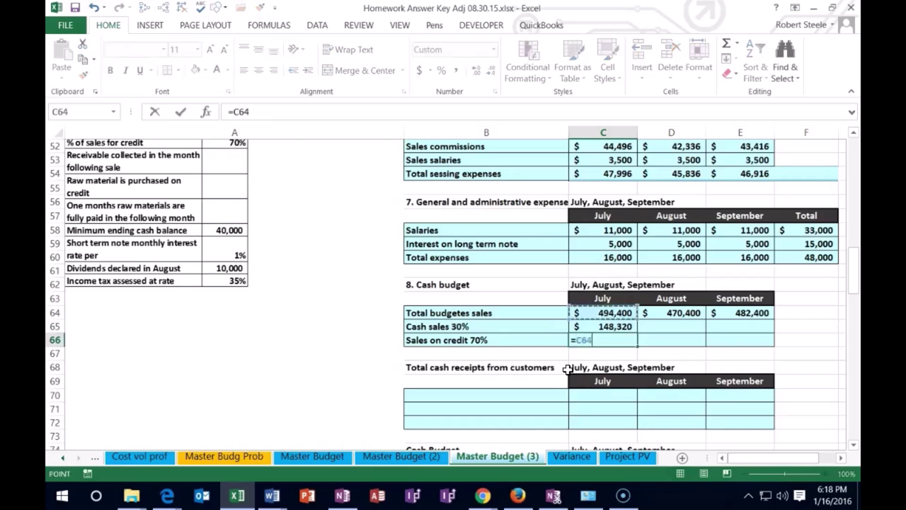
{"action": "type", "text": "*"}
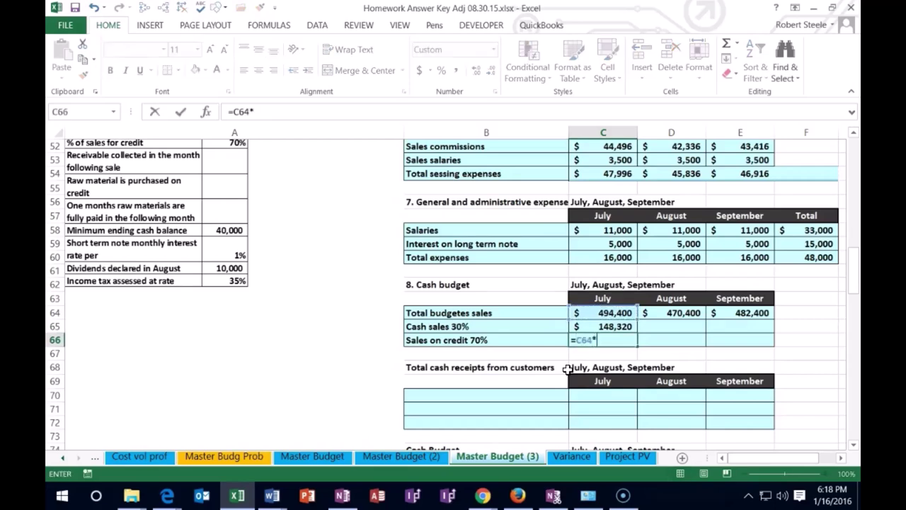
{"action": "type", "text": ".7"}
{"action": "key", "text": "Return"}
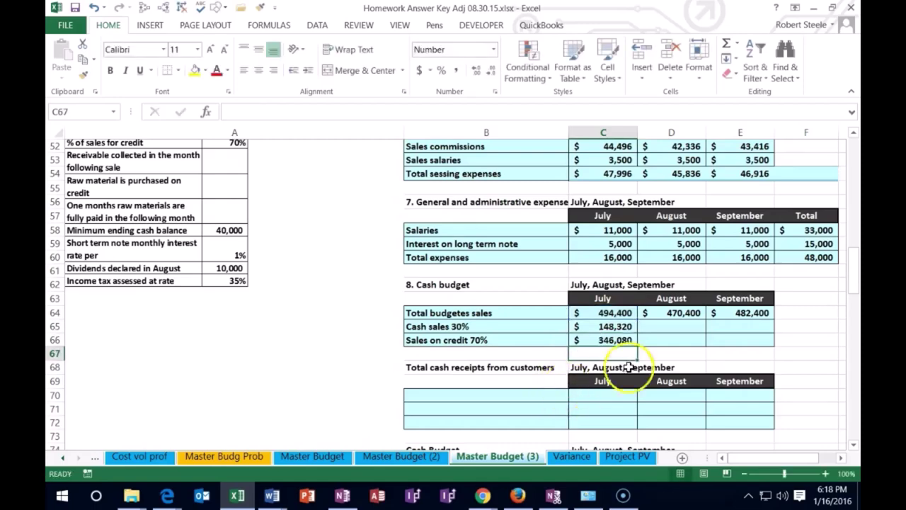
Check July's cash and credit sales in C65:C66 against the total in C64 and review their formulas
{"action": "left_click_drag", "start_coordinate": [606, 328], "coordinate": [625, 340]}
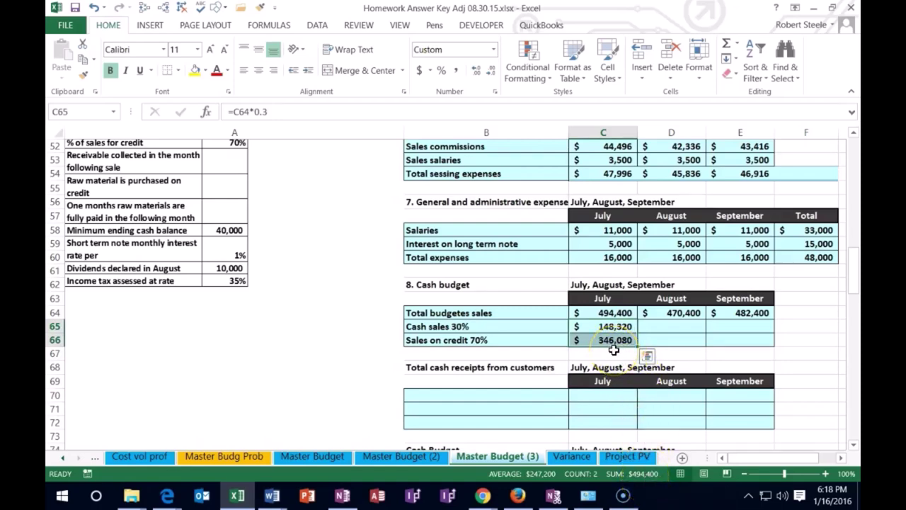
{"action": "left_click", "coordinate": [609, 313]}
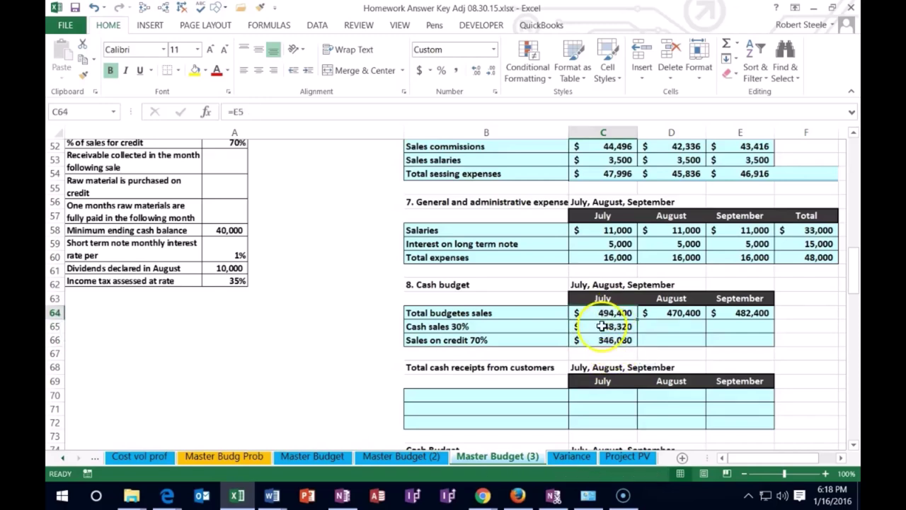
{"action": "left_click", "coordinate": [607, 326]}
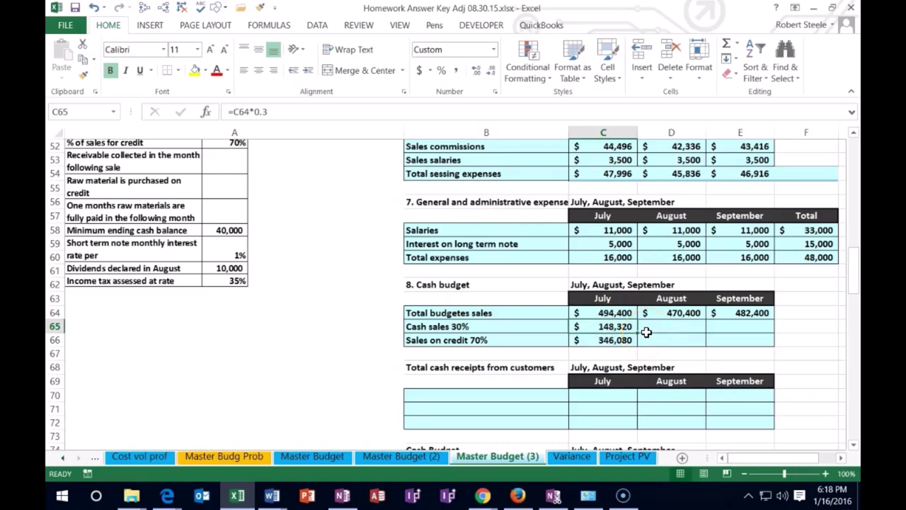
{"action": "key", "text": "Down"}
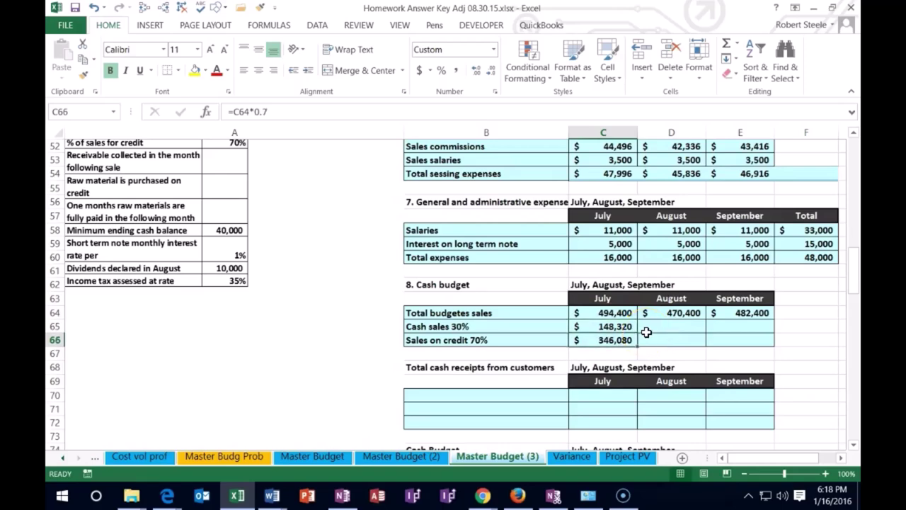
{"action": "key", "text": "Up"}
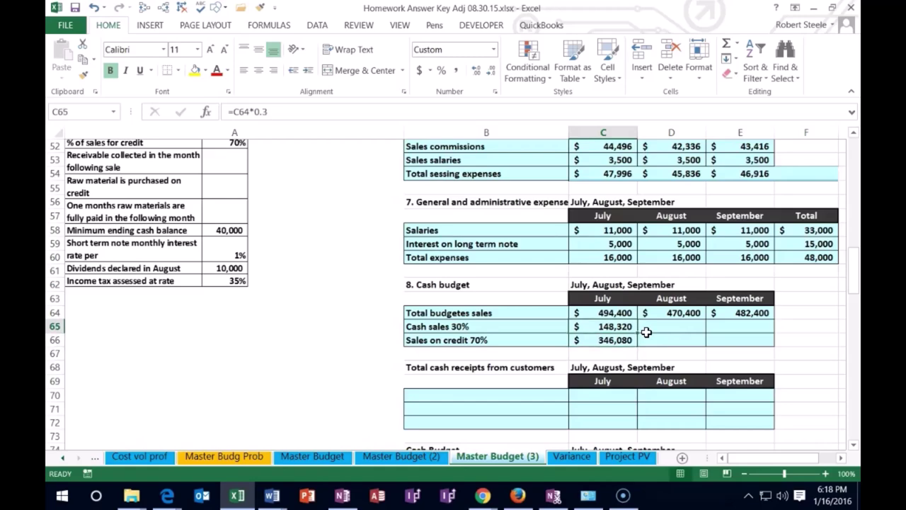
{"action": "key", "text": "Down"}
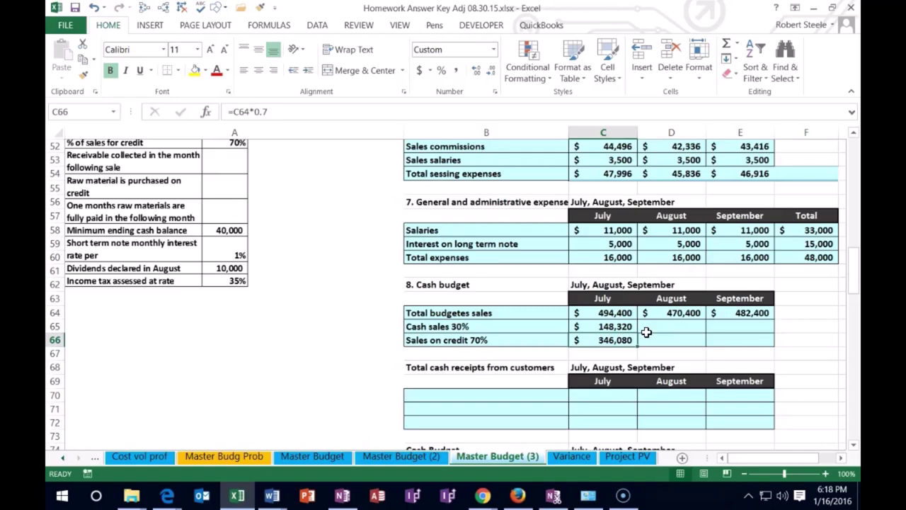
Calculate August's cash sales in D65 as 30% of its total budgeted sales with =D64*.3
{"action": "left_click", "coordinate": [647, 334]}
{"action": "left_click", "coordinate": [646, 330]}
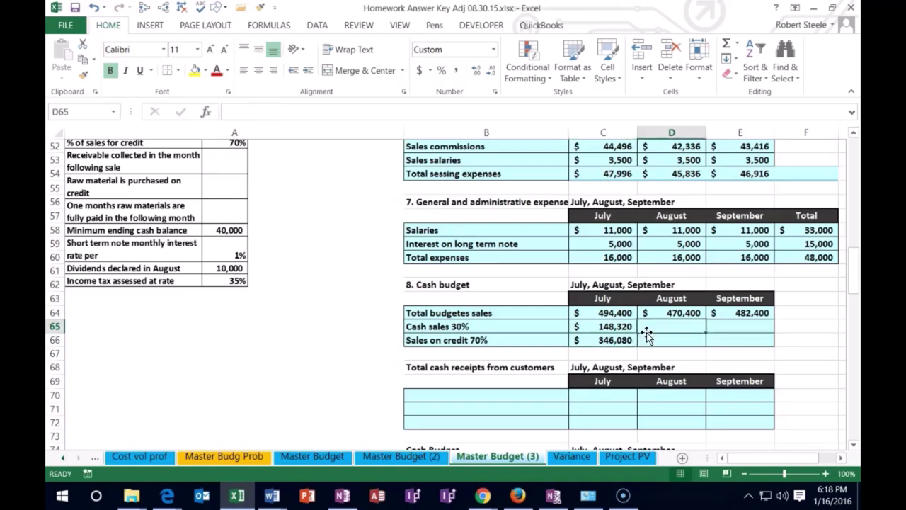
{"action": "type", "text": "="}
{"action": "key", "text": "Up"}
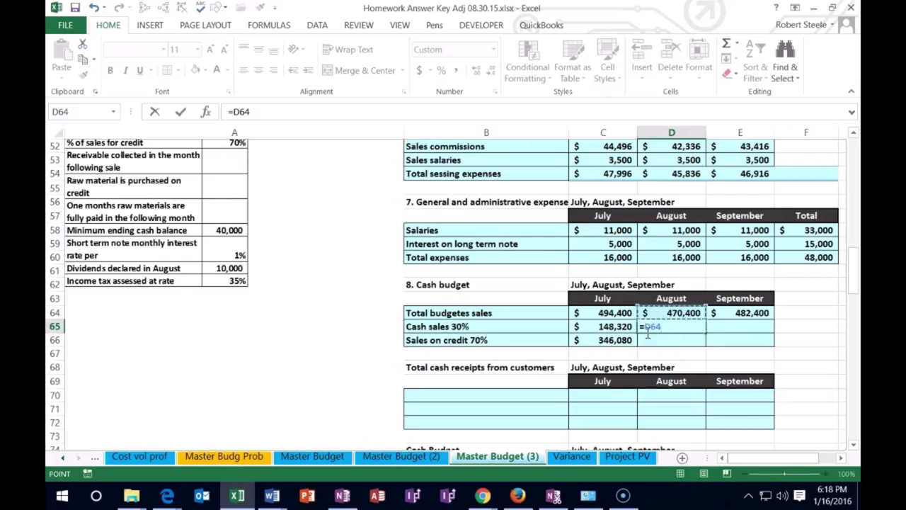
{"action": "type", "text": "*.3"}
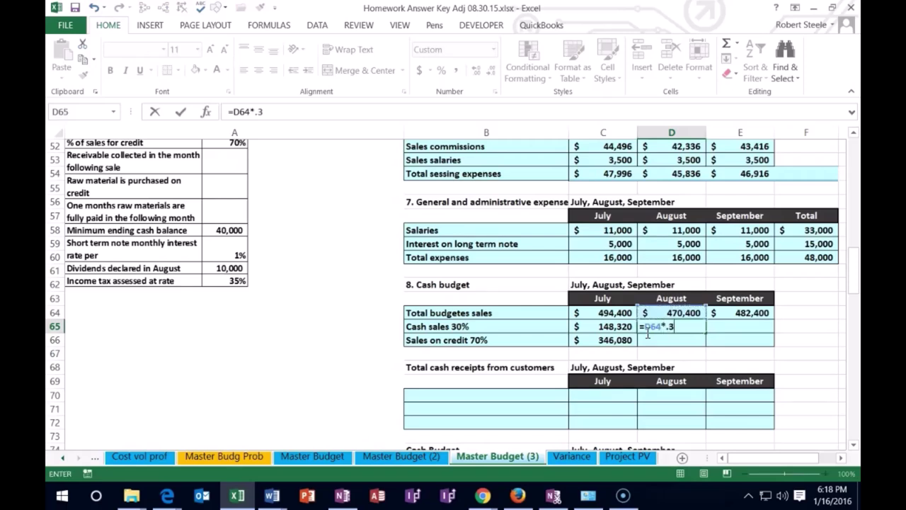
{"action": "key", "text": "Return"}
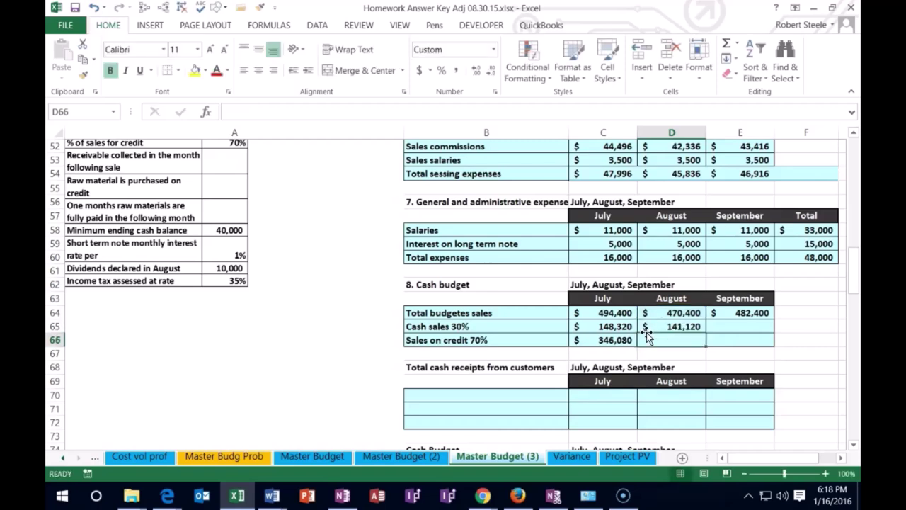
Calculate August's sales on credit in D66 with =D64*.7 and check the sum of D65:D66 against August's total
{"action": "type", "text": "="}
{"action": "key", "text": "Up"}
{"action": "key", "text": "Up"}
{"action": "type", "text": "*"}
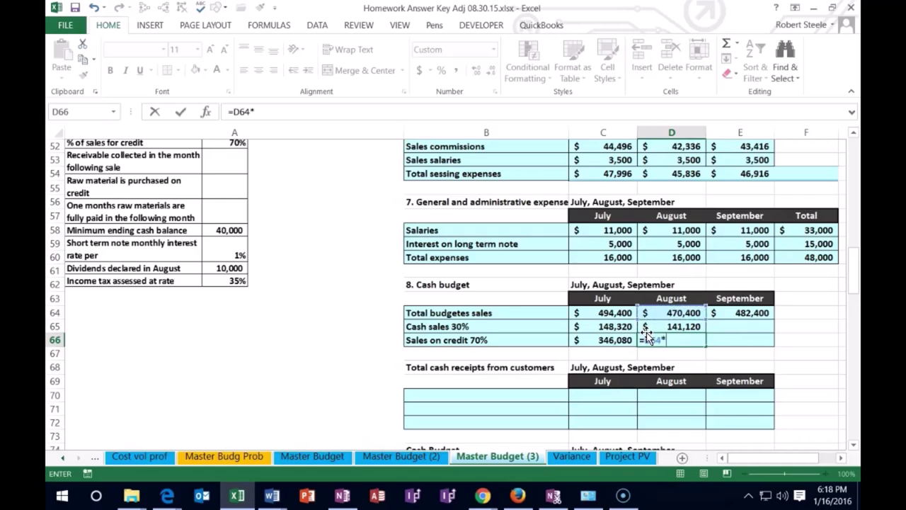
{"action": "type", "text": ".7"}
{"action": "key", "text": "Return"}
{"action": "left_click_drag", "start_coordinate": [669, 327], "coordinate": [669, 339]}
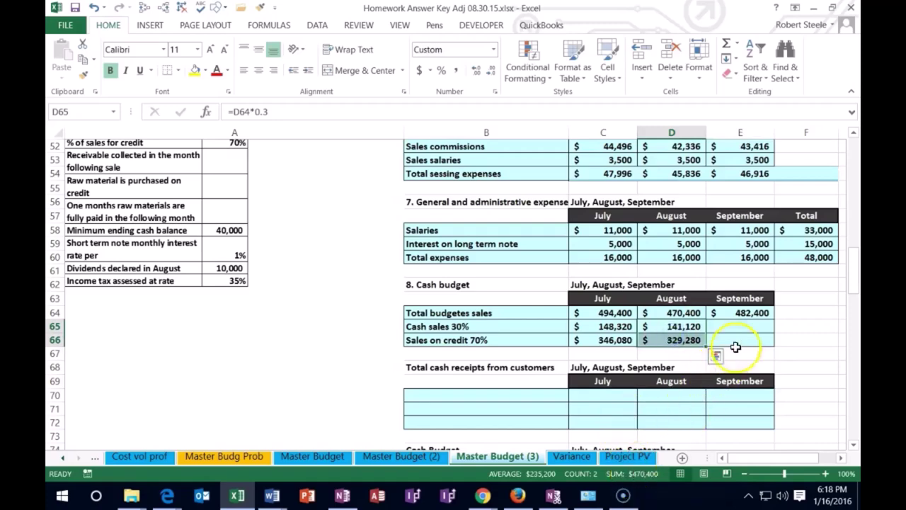
Calculate September's cash sales in E65 as 30% of its total budgeted sales with =E64*.3
{"action": "left_click", "coordinate": [749, 324]}
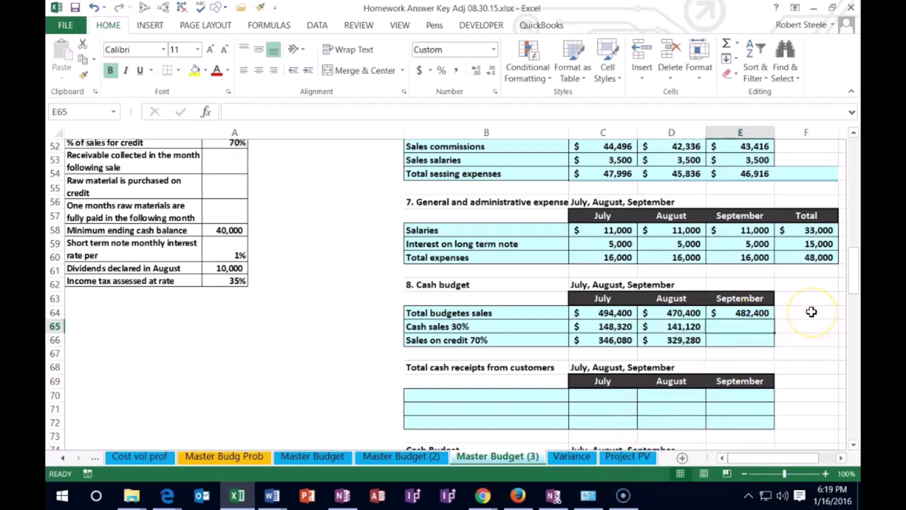
{"action": "type", "text": "="}
{"action": "key", "text": "Up"}
{"action": "type", "text": "*"}
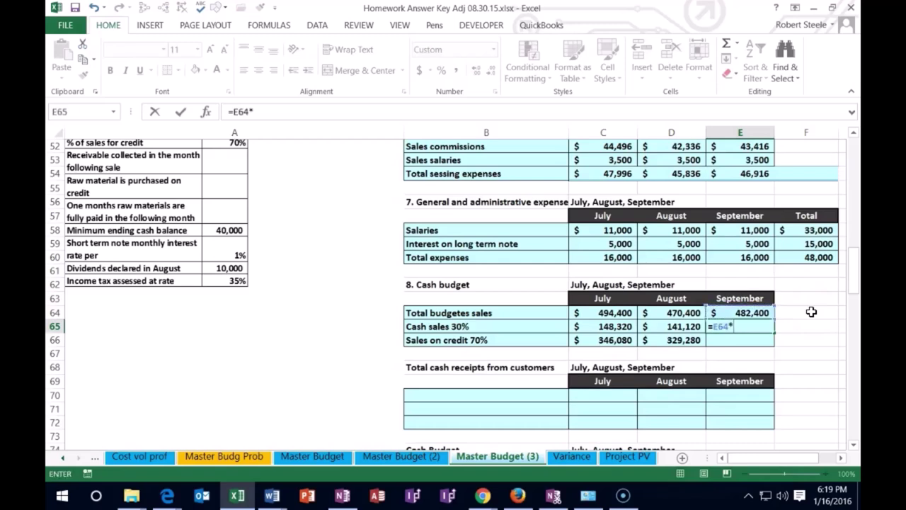
{"action": "type", "text": ".3"}
{"action": "key", "text": "Return"}
Calculate September's sales on credit in E66 with =E64*.7, and label B70 Current month's cash sales
{"action": "type", "text": "="}
{"action": "key", "text": "Up"}
{"action": "key", "text": "Up"}
{"action": "type", "text": "*.7"}
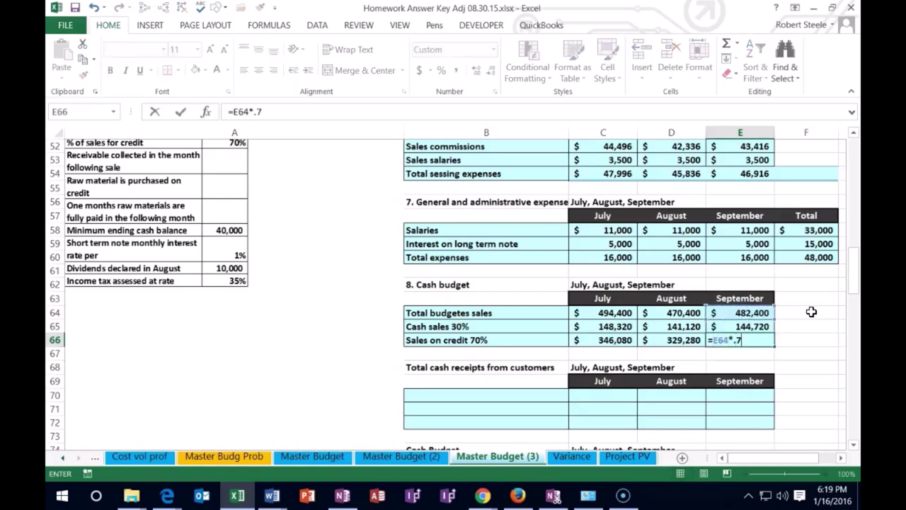
{"action": "key", "text": "Return"}
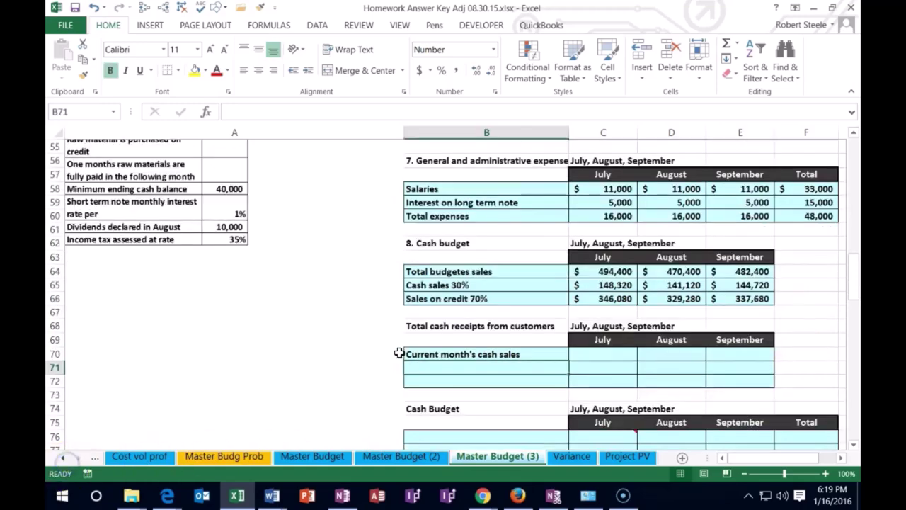
Link July's current month's cash sales in C70 to the July cash sales with =C65
{"action": "left_click", "coordinate": [588, 352]}
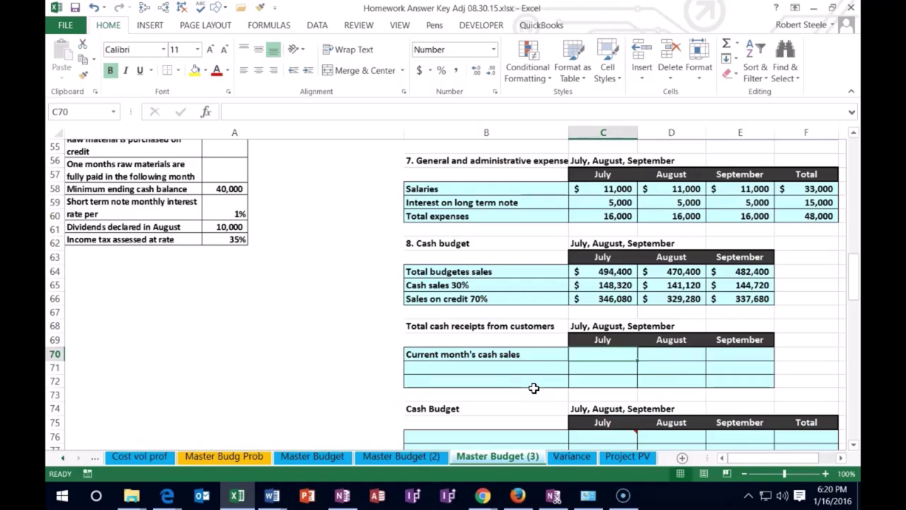
{"action": "type", "text": "="}
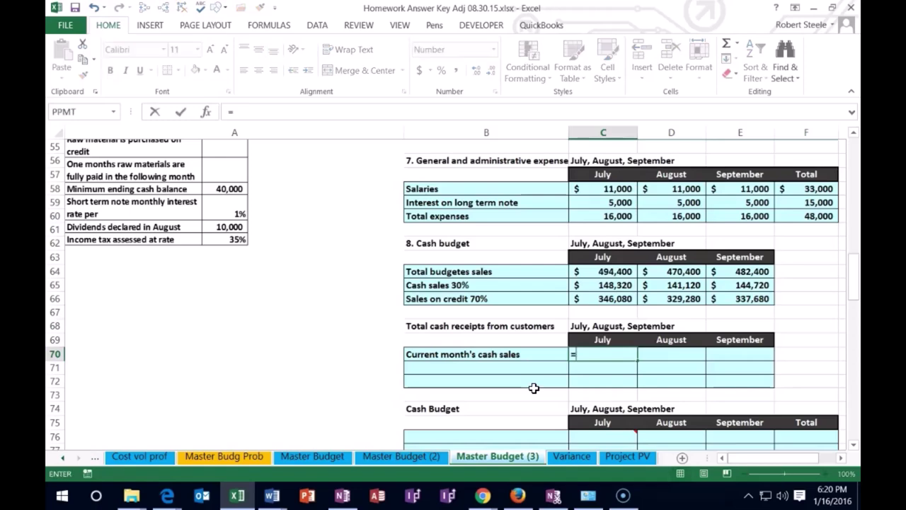
{"action": "left_click", "coordinate": [591, 284]}
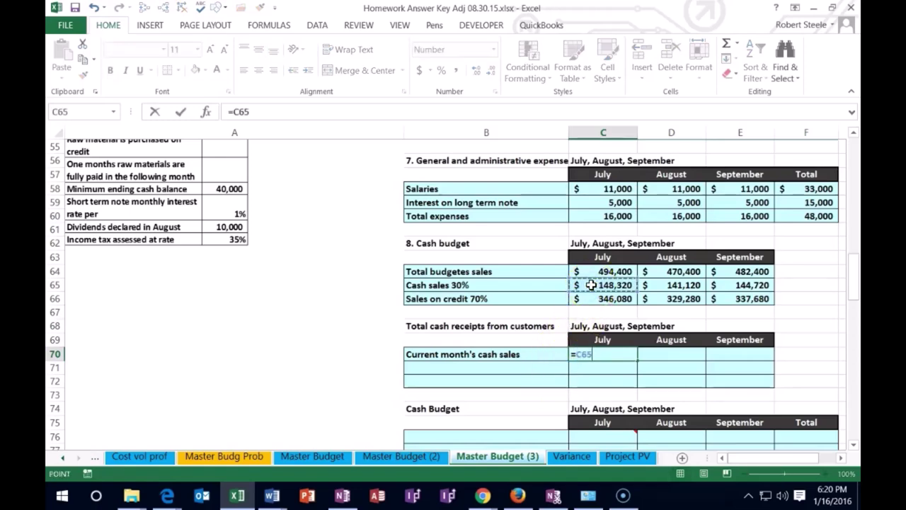
{"action": "key", "text": "Tab"}
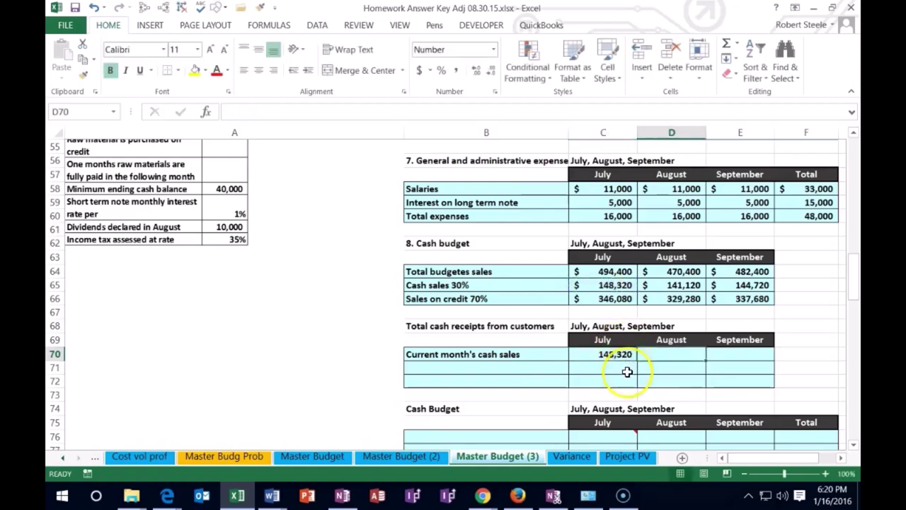
Link the current month's cash sales to the cash sales row with =D65 in D70 for August and =E65 in E70 for September
{"action": "type", "text": "="}
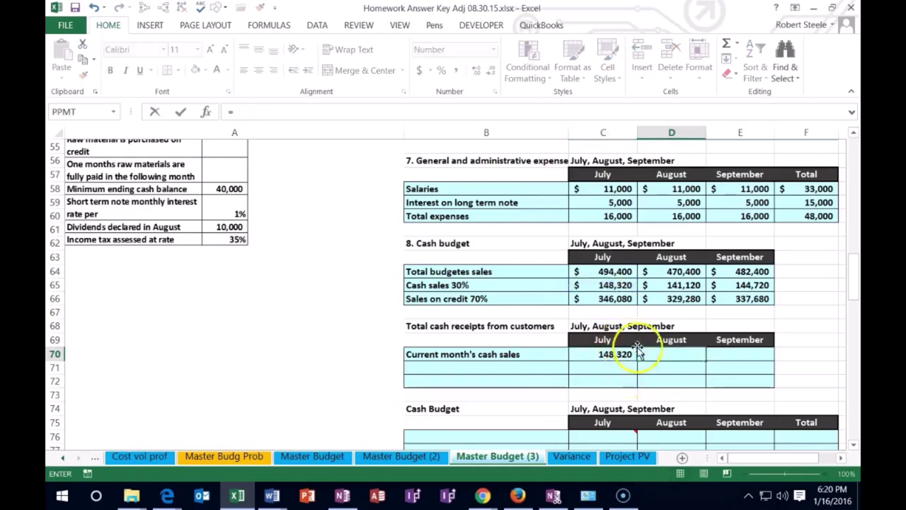
{"action": "left_click", "coordinate": [669, 286]}
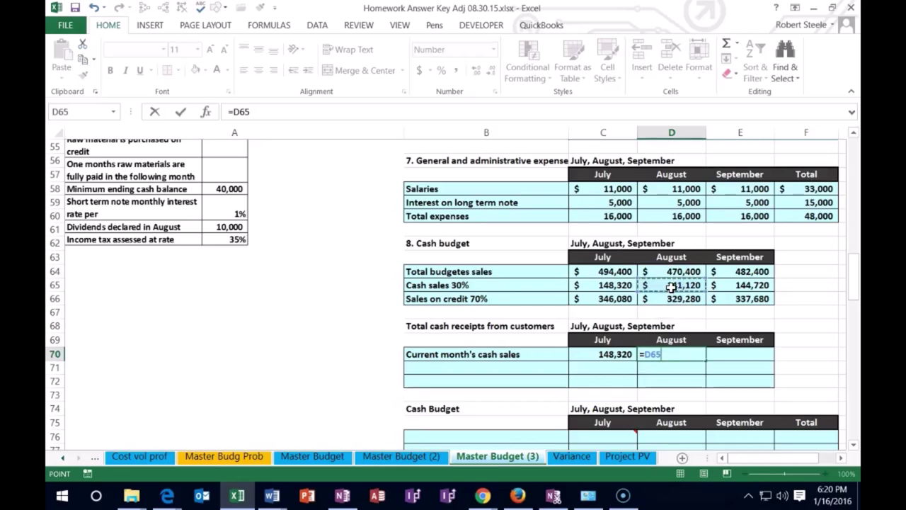
{"action": "key", "text": "Tab"}
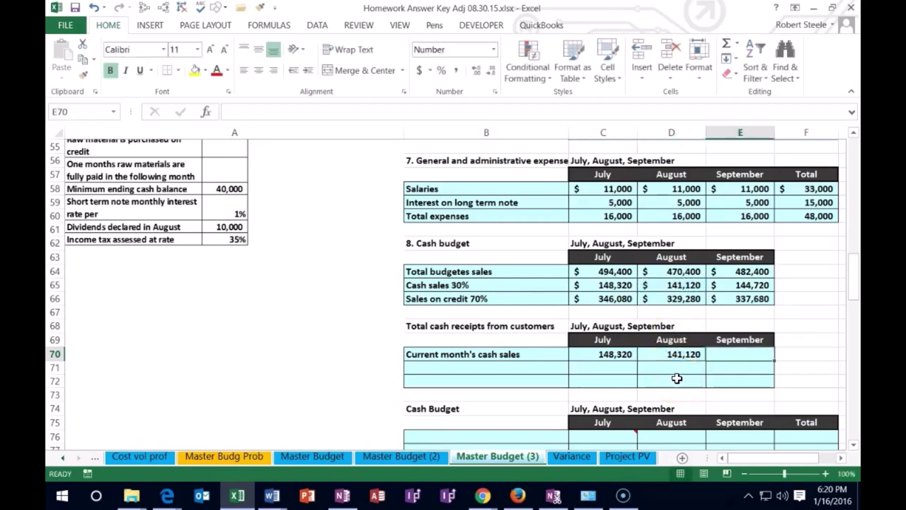
{"action": "type", "text": "="}
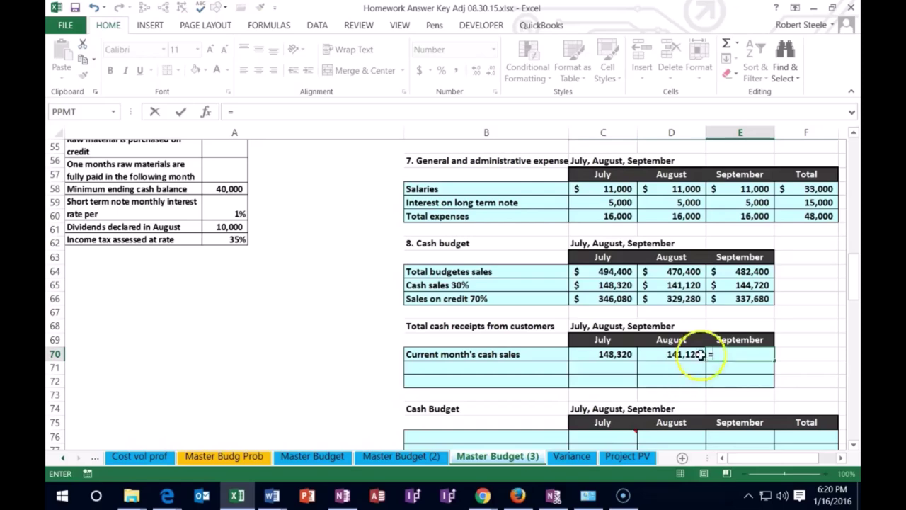
{"action": "left_click", "coordinate": [744, 284]}
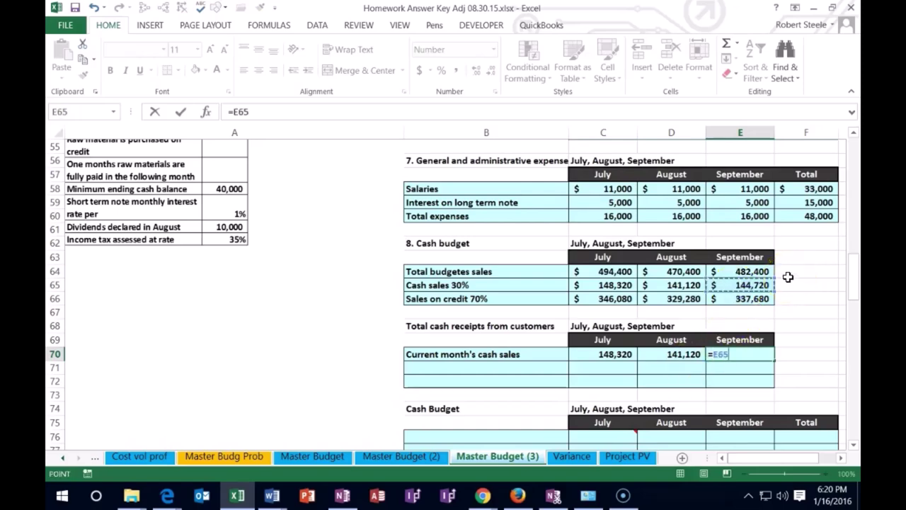
{"action": "key", "text": "Return"}
Label B71 Collection of AR in the cash receipts from customers table
{"action": "key", "text": "Left"}
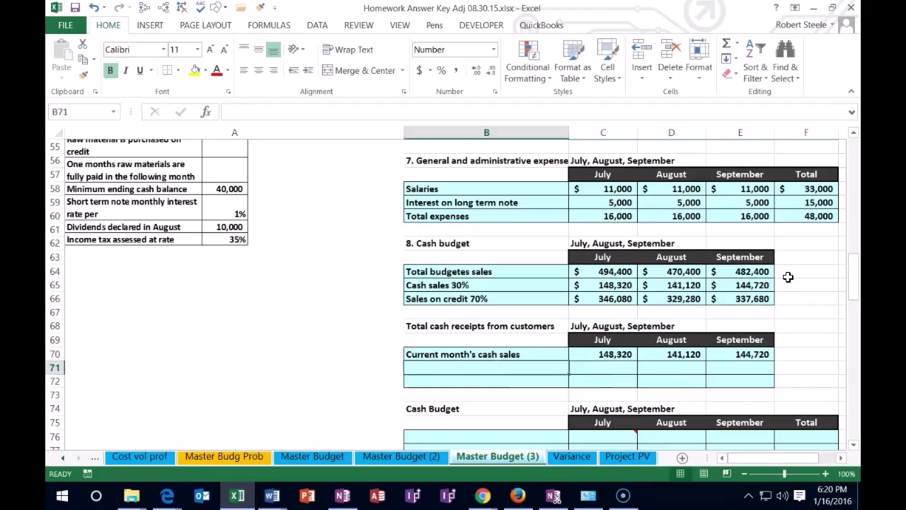
{"action": "type", "text": "Collection of"}
{"action": "key", "text": "BackSpace"}
{"action": "type", "text": "of re"}
{"action": "key", "text": "BackSpace"}
{"action": "key", "text": "BackSpace"}
{"action": "type", "text": "AR"}
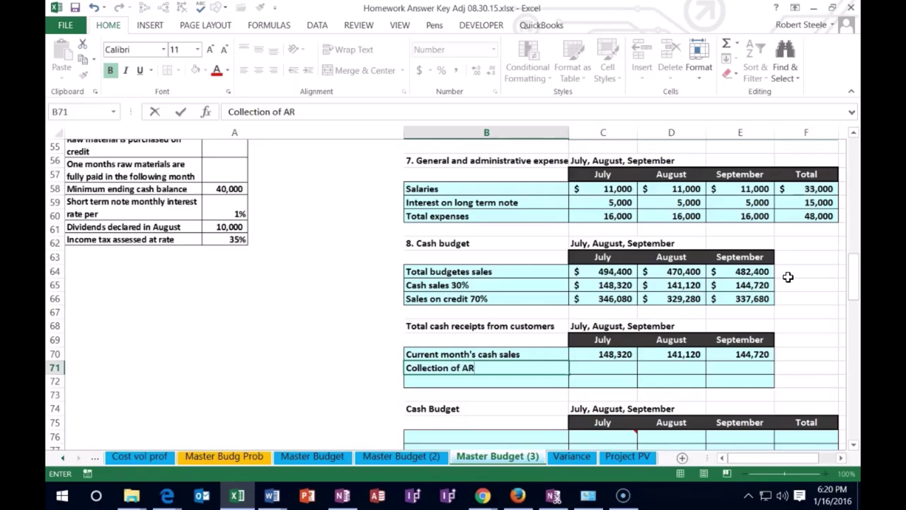
{"action": "key", "text": "Tab"}
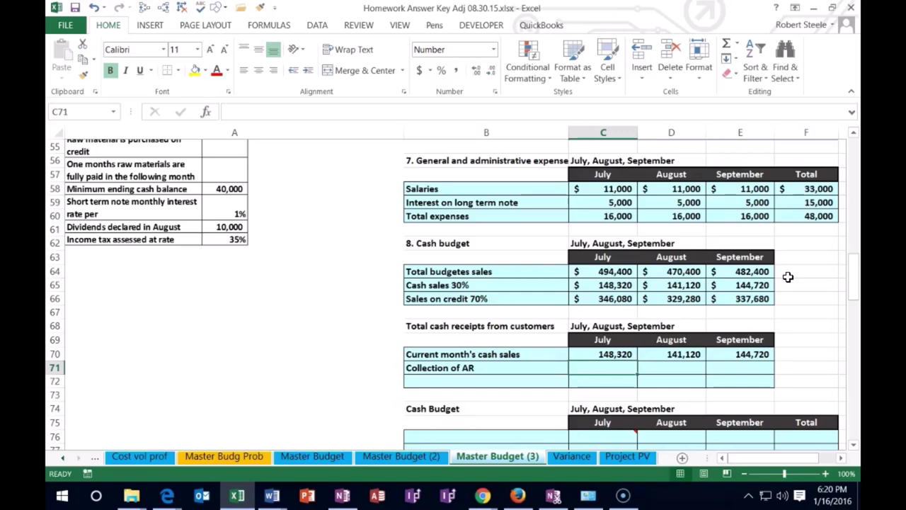
Link August's collection of AR in D71 to July's sales on credit with =C66
{"action": "scroll", "coordinate": [325, 312], "scroll_direction": "up", "scroll_amount": 3}
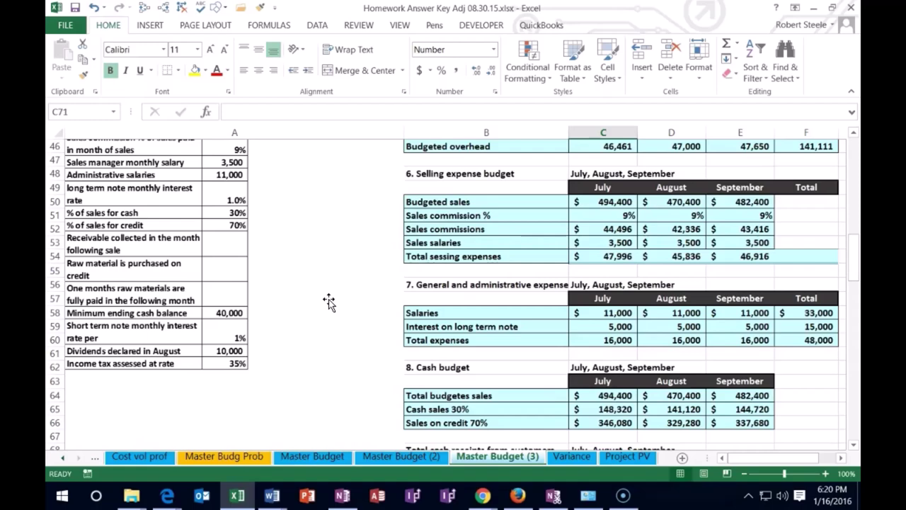
{"action": "scroll", "coordinate": [329, 301], "scroll_direction": "down", "scroll_amount": 3}
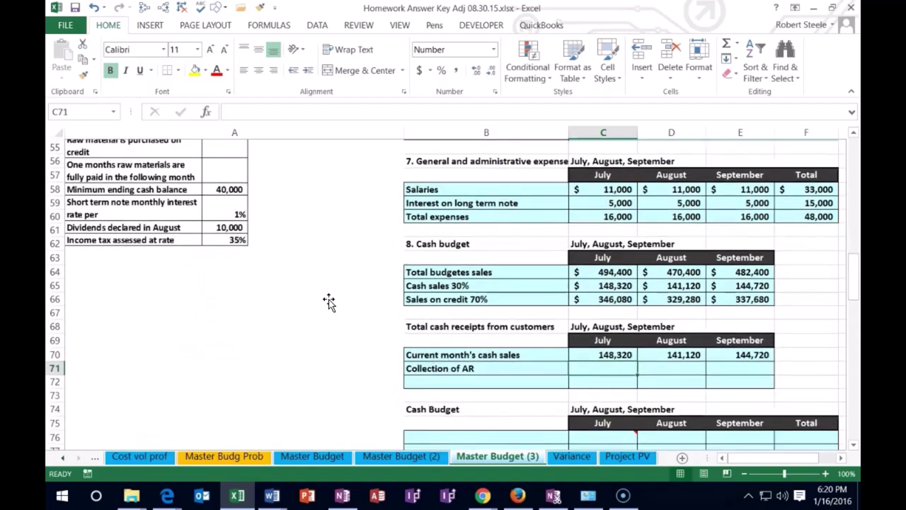
{"action": "left_click", "coordinate": [647, 368]}
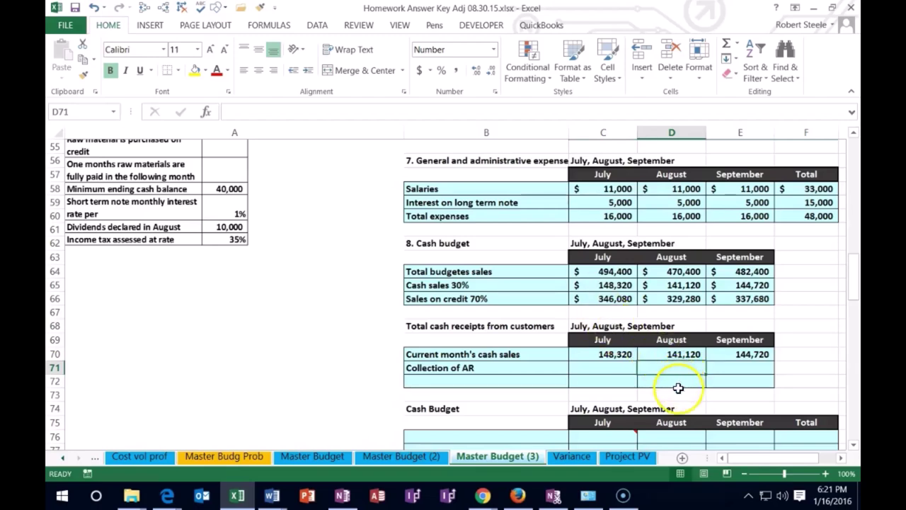
{"action": "type", "text": "="}
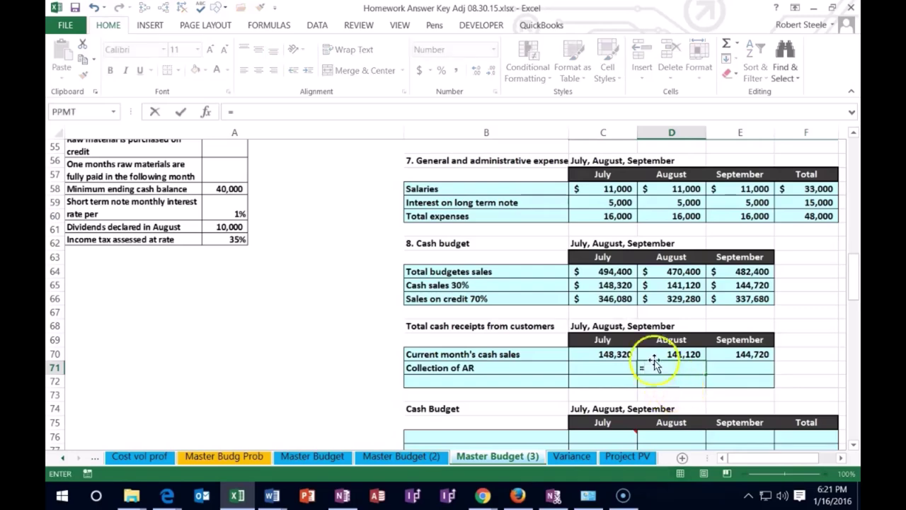
{"action": "left_click", "coordinate": [613, 284]}
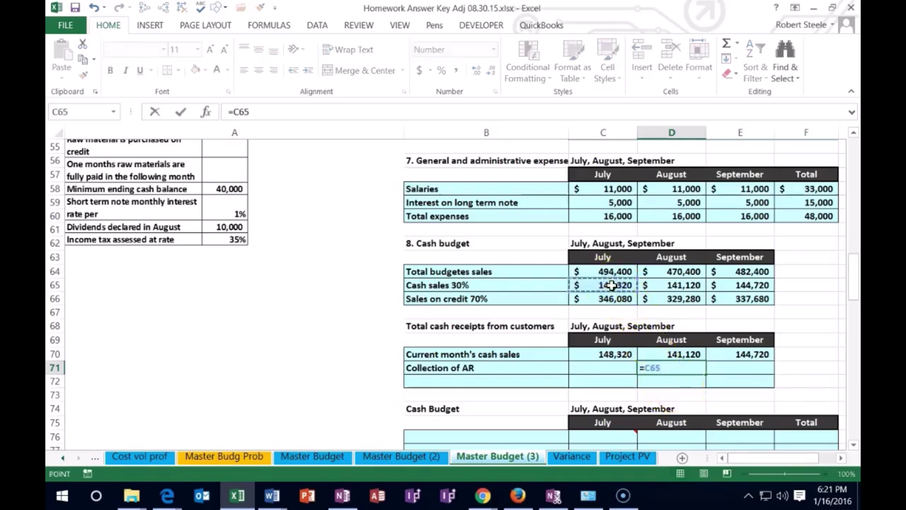
{"action": "left_click", "coordinate": [615, 301]}
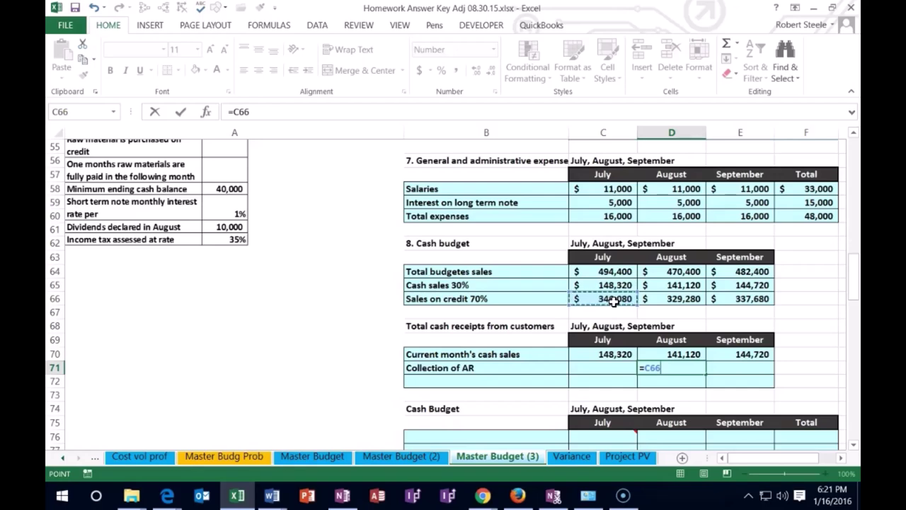
{"action": "key", "text": "Tab"}
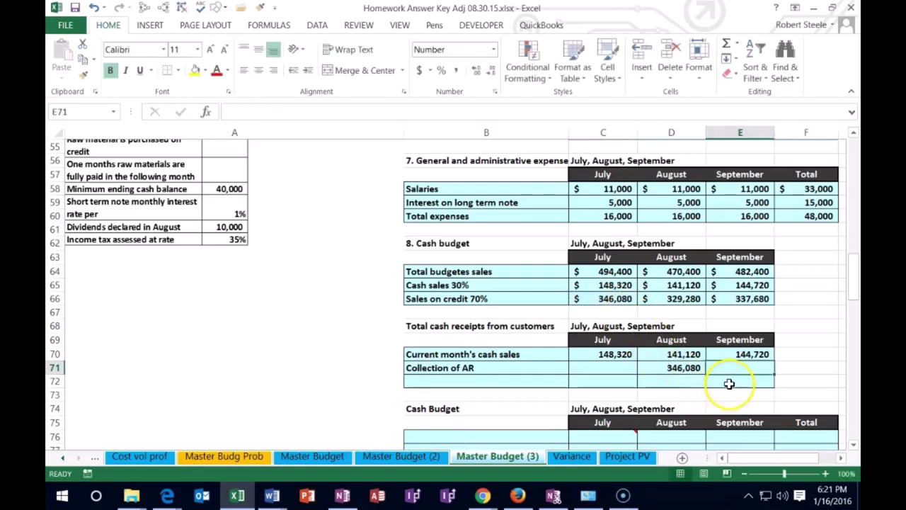
Link September's collection of AR in E71 to August's sales on credit with =D66
{"action": "type", "text": "="}
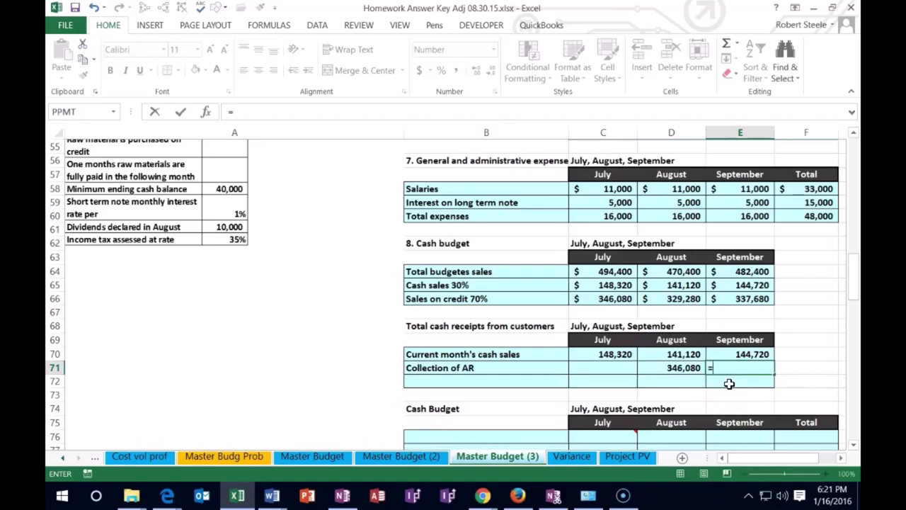
{"action": "left_click", "coordinate": [683, 299]}
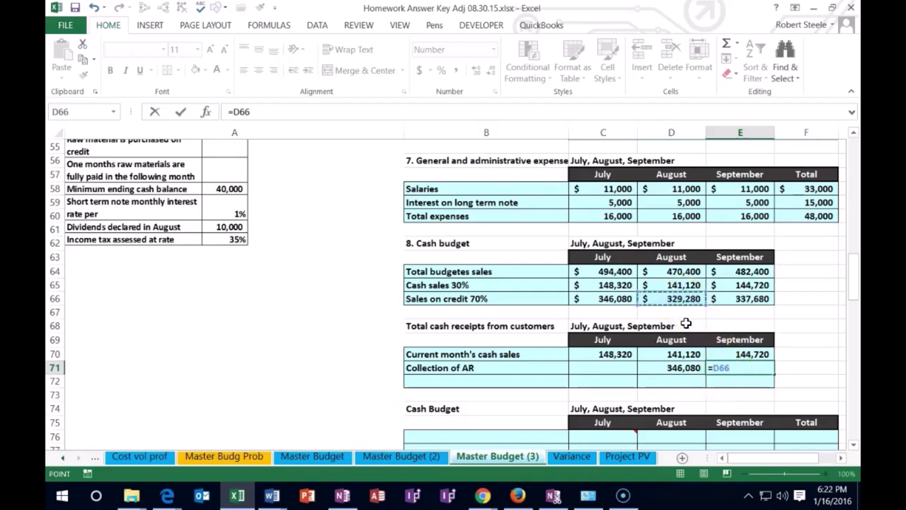
{"action": "key", "text": "Return"}
Look up the 6/30 accounts receivable balance in the balance sheet and enter 342,248 as July's collection of AR in C71
{"action": "key", "text": "Up"}
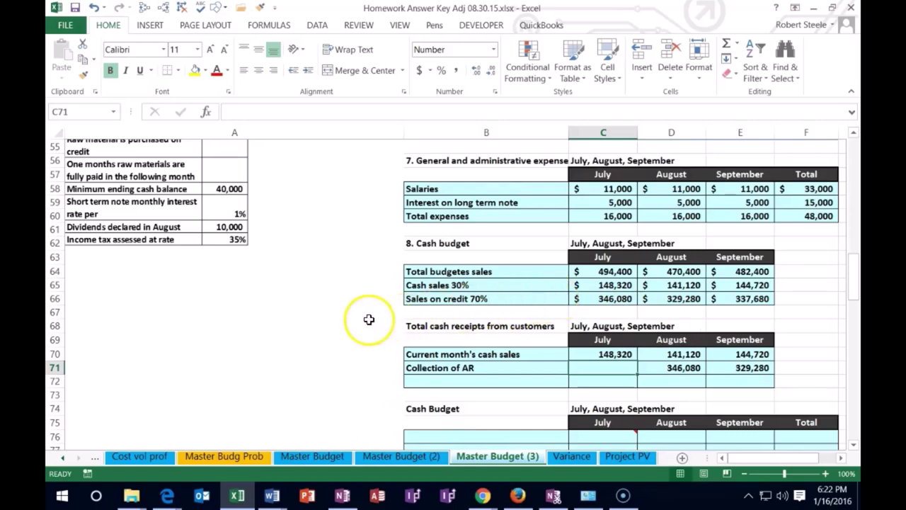
{"action": "scroll", "coordinate": [348, 340], "scroll_direction": "up", "scroll_amount": 8}
{"action": "scroll", "coordinate": [348, 344], "scroll_direction": "up", "scroll_amount": 10}
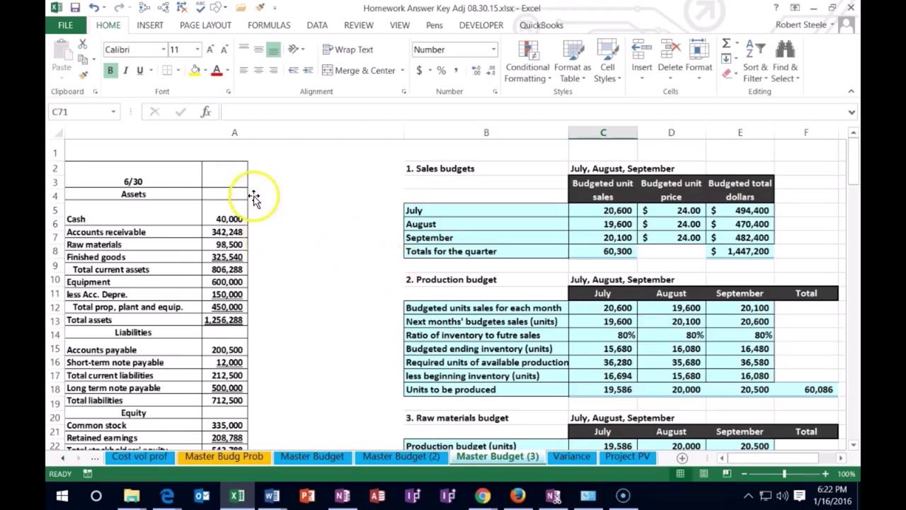
{"action": "scroll", "coordinate": [378, 269], "scroll_direction": "down", "scroll_amount": 7}
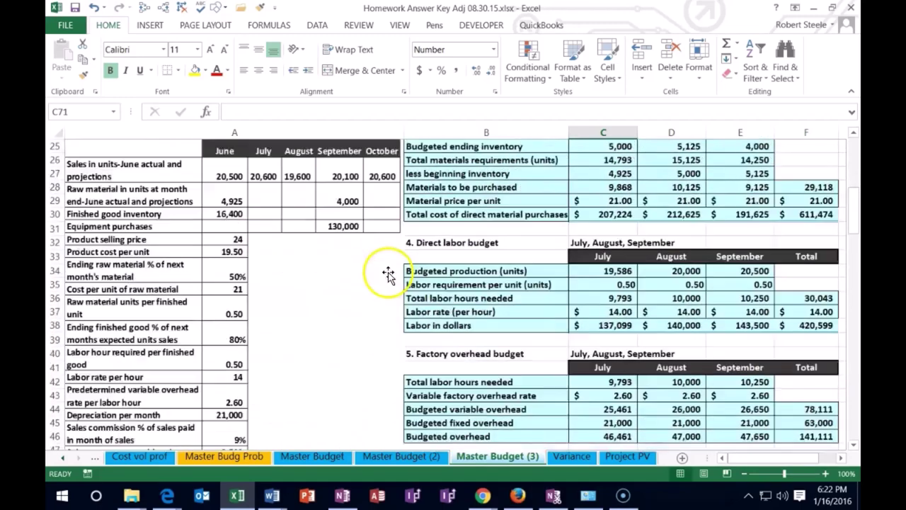
{"action": "scroll", "coordinate": [389, 270], "scroll_direction": "down", "scroll_amount": 13}
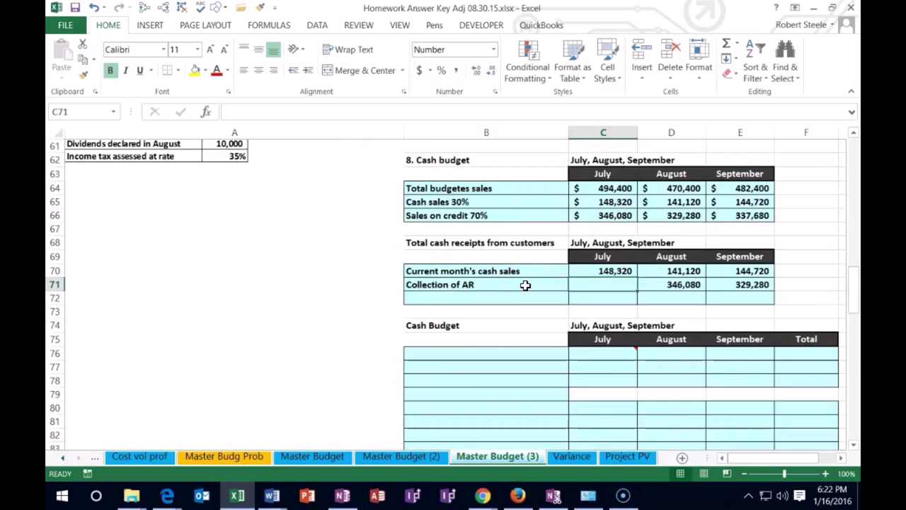
{"action": "type", "text": "3"}
{"action": "type", "text": "42,248"}
{"action": "key", "text": "Return"}
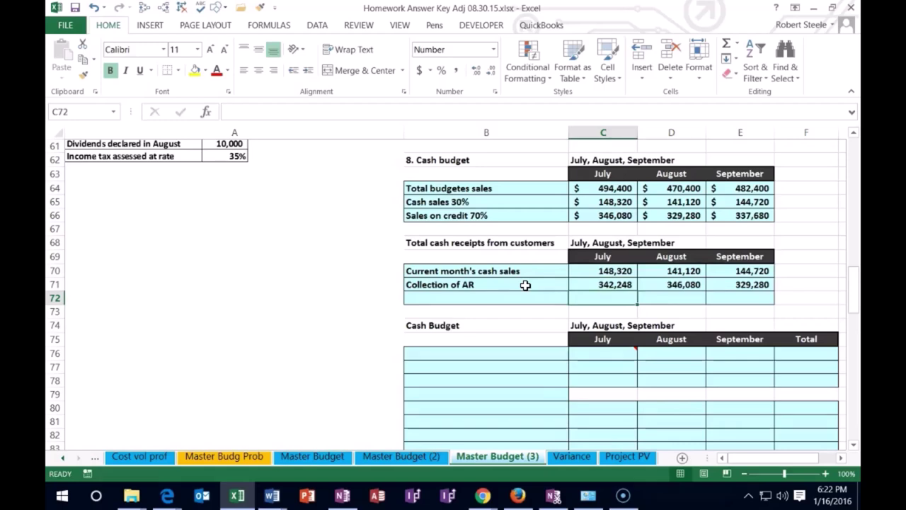
Total July's cash receipts in C72 by adding cash sales and AR collection with =C70+C71
{"action": "type", "text": "="}
{"action": "left_click", "coordinate": [584, 271]}
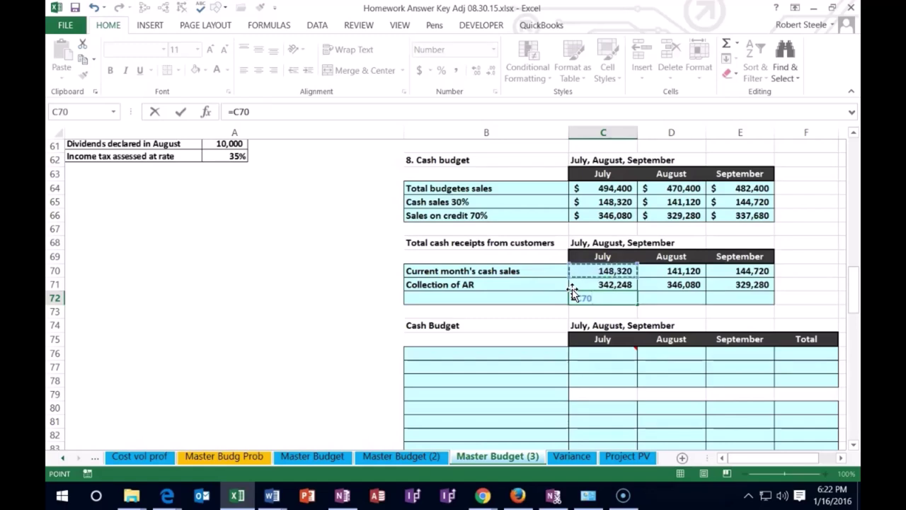
{"action": "type", "text": "+"}
{"action": "left_click", "coordinate": [585, 284]}
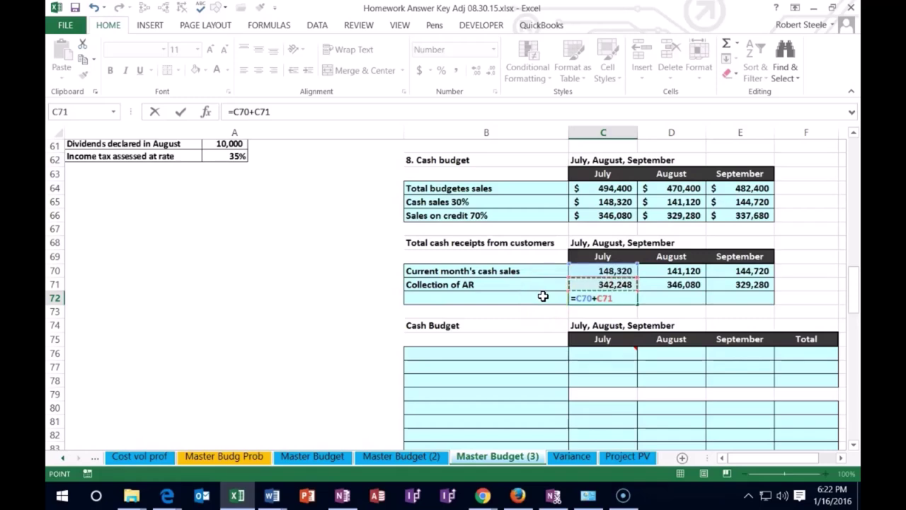
{"action": "key", "text": "ctrl+Return"}
Total August's cash receipts in D72 with =D70+D71
{"action": "key", "text": "Tab"}
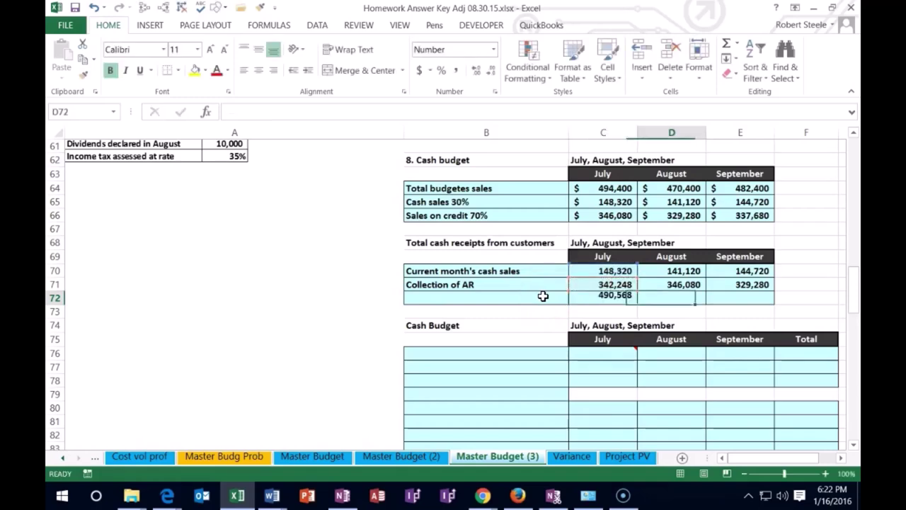
{"action": "type", "text": "="}
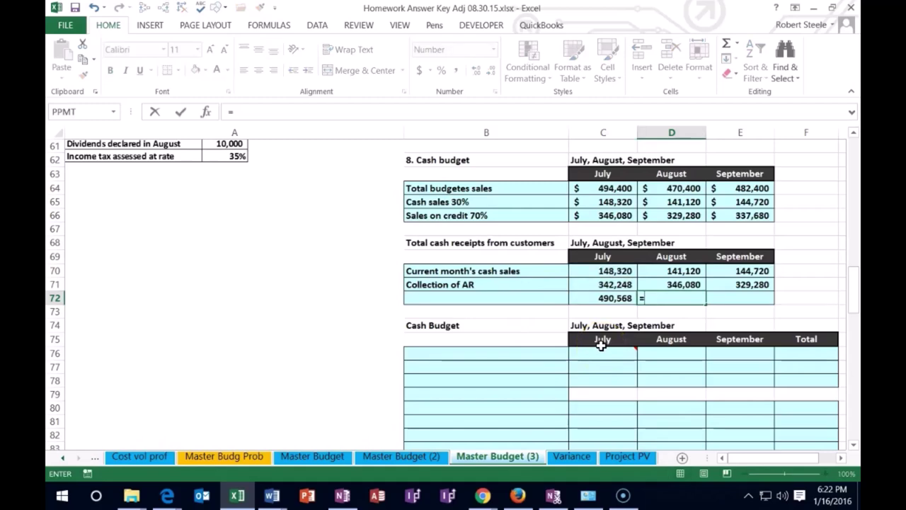
{"action": "left_click", "coordinate": [669, 270]}
{"action": "type", "text": "+"}
{"action": "left_click", "coordinate": [676, 285]}
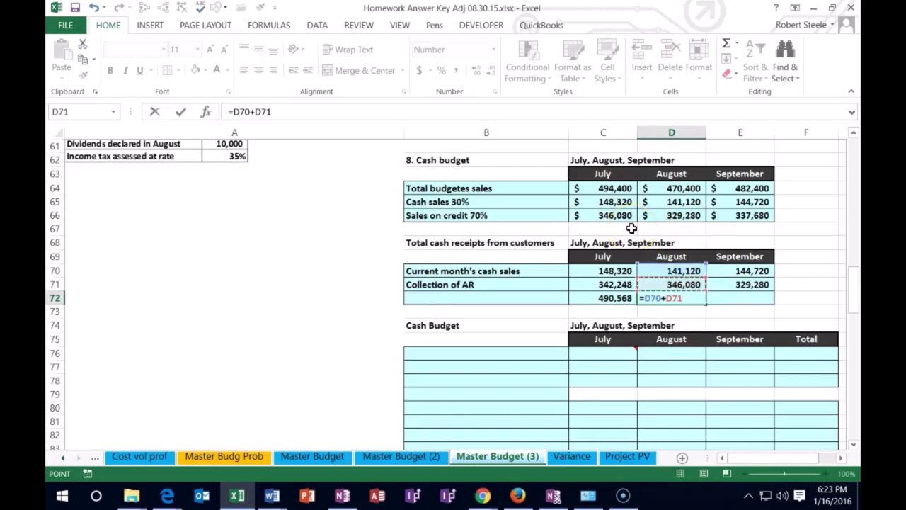
{"action": "key", "text": "Tab"}
Total September's cash receipts in E72 with =E70+E71
{"action": "type", "text": "="}
{"action": "left_click", "coordinate": [740, 270]}
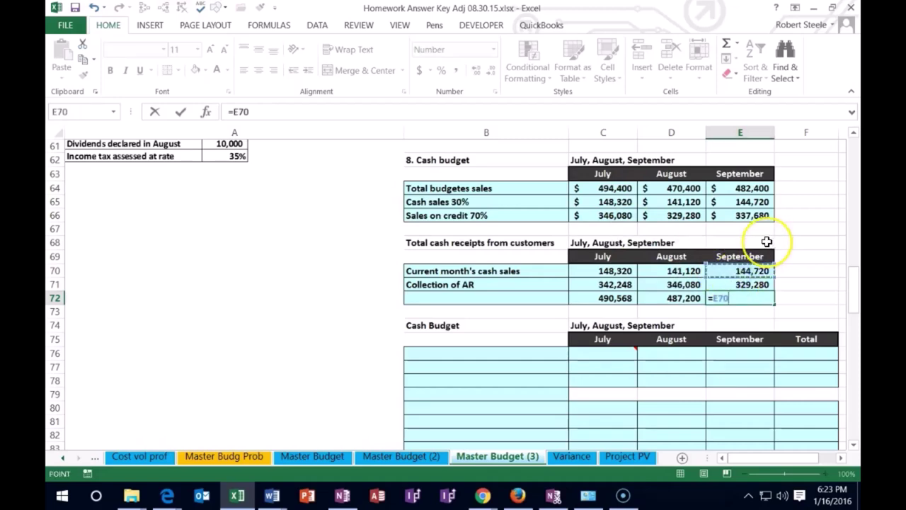
{"action": "type", "text": "+"}
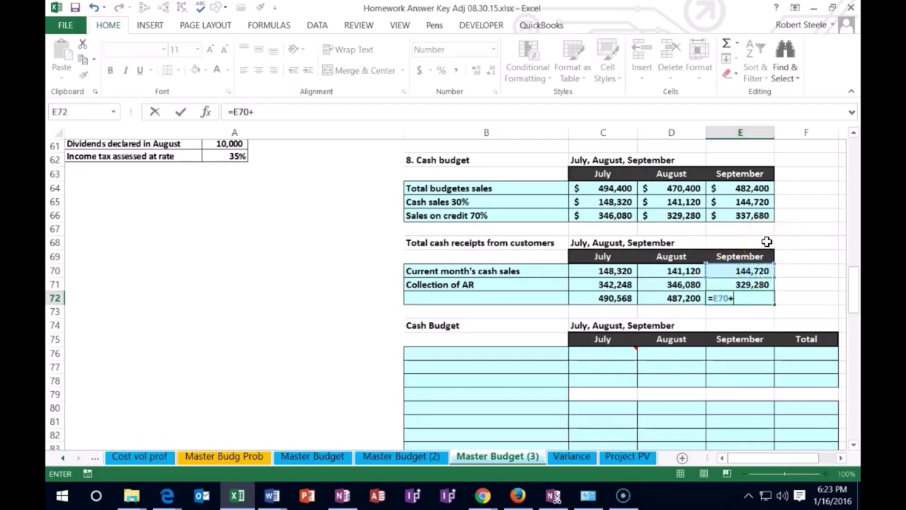
{"action": "left_click", "coordinate": [751, 283]}
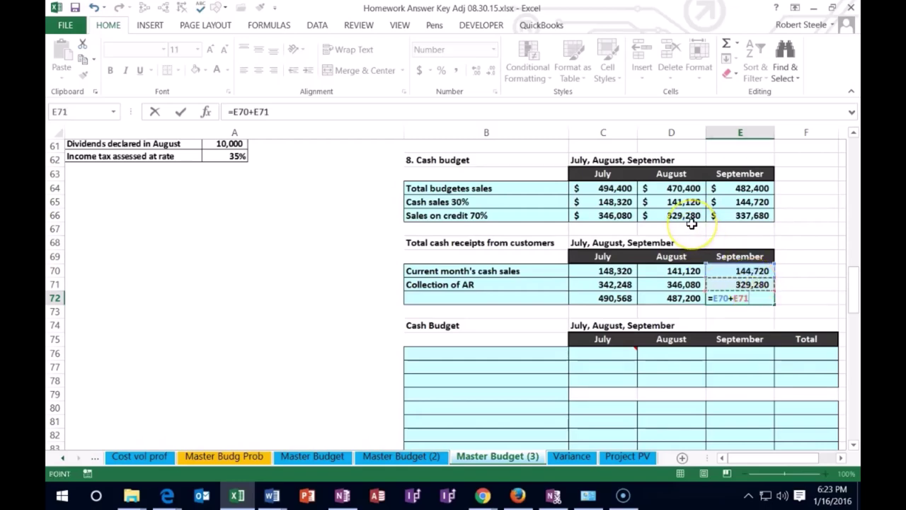
{"action": "key", "text": "Return"}
Label B72 Total cash receipts, dropping the rest of the autocompleted text
{"action": "key", "text": "Left"}
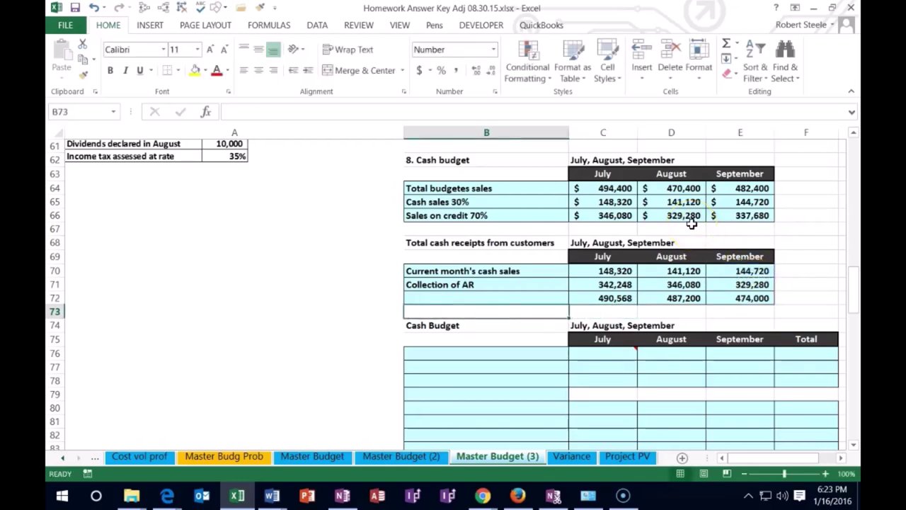
{"action": "key", "text": "Up"}
{"action": "type", "text": "Total"}
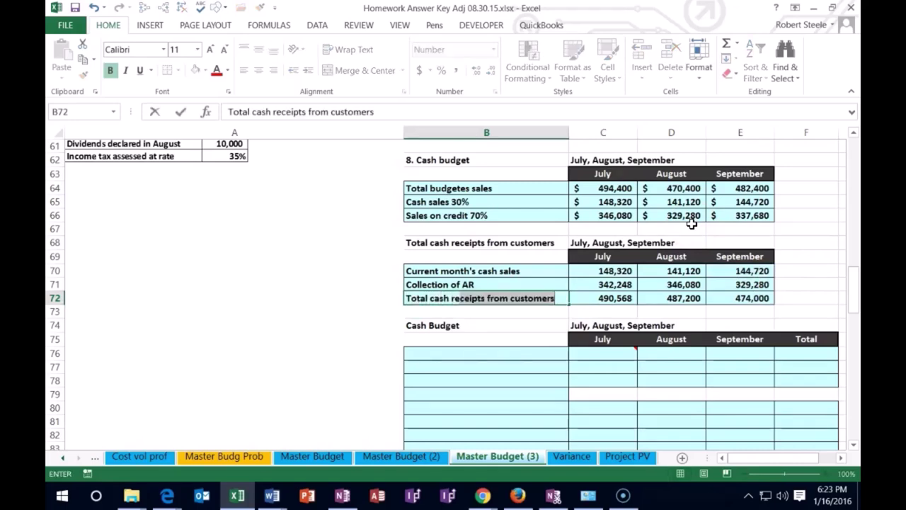
{"action": "type", "text": " cash rece"}
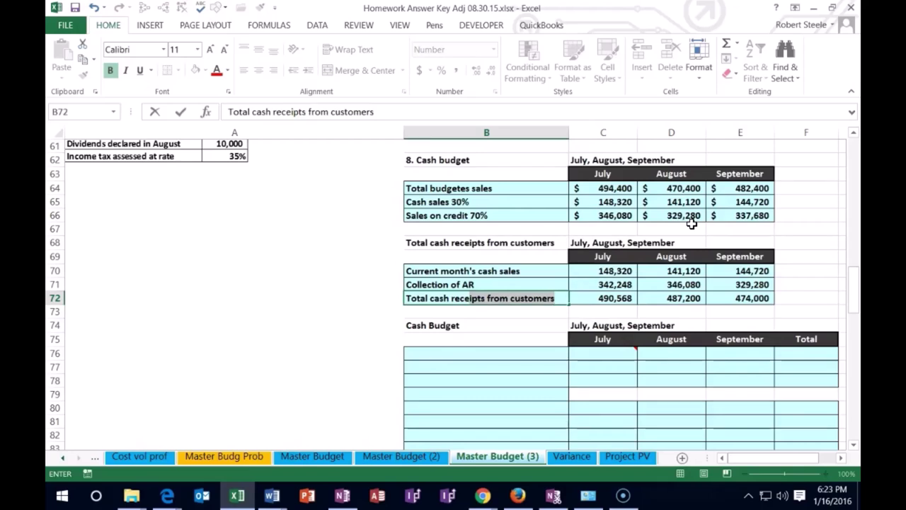
{"action": "type", "text": "p"}
{"action": "key", "text": "BackSpace"}
{"action": "type", "text": "eipts"}
{"action": "key", "text": "Delete"}
{"action": "key", "text": "Return"}
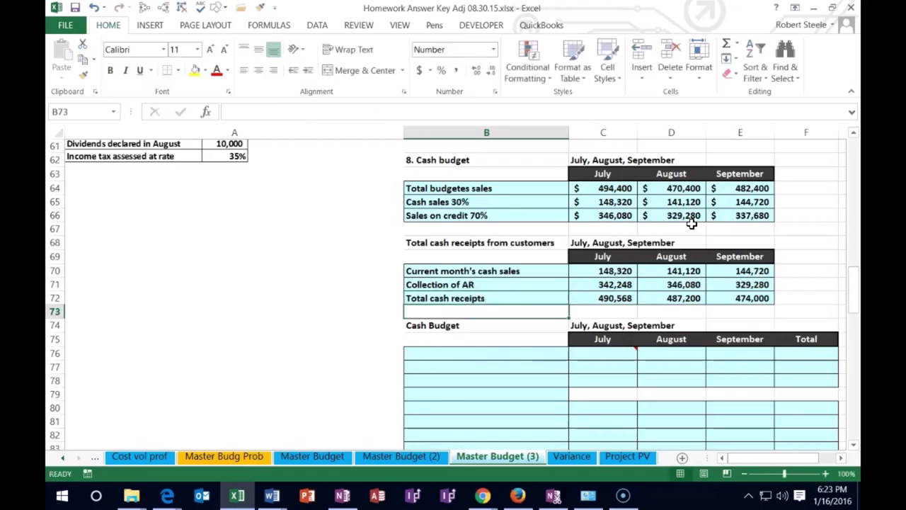